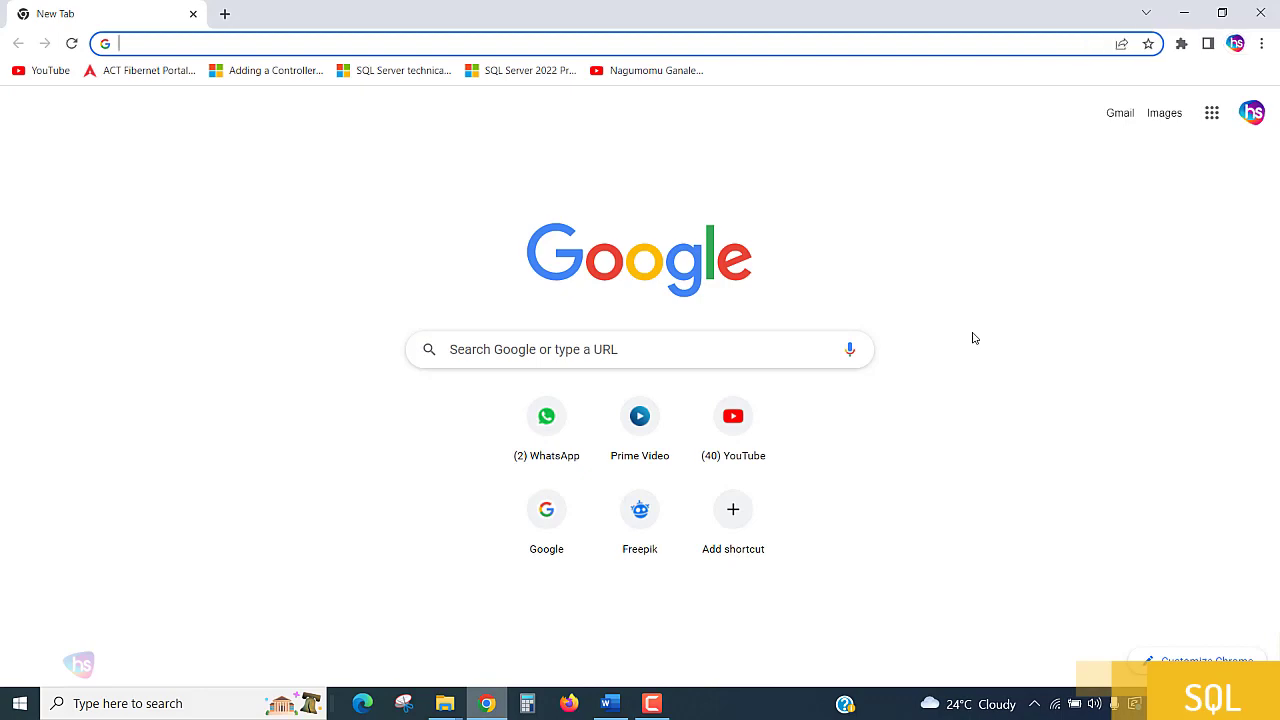
# Search Google for 'microsoft sql server' and open the 'SQL Server Downloads | Microsoft' result.
pyautogui.write('microsoft')
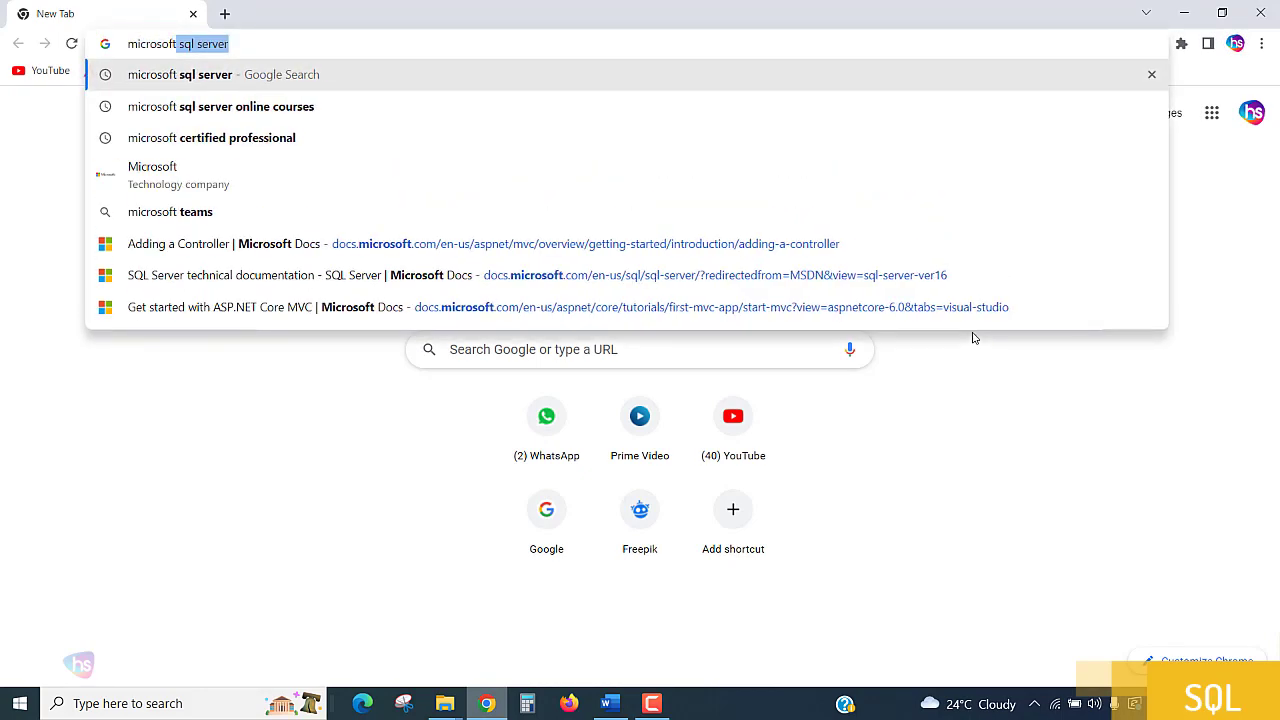
pyautogui.press('Return')
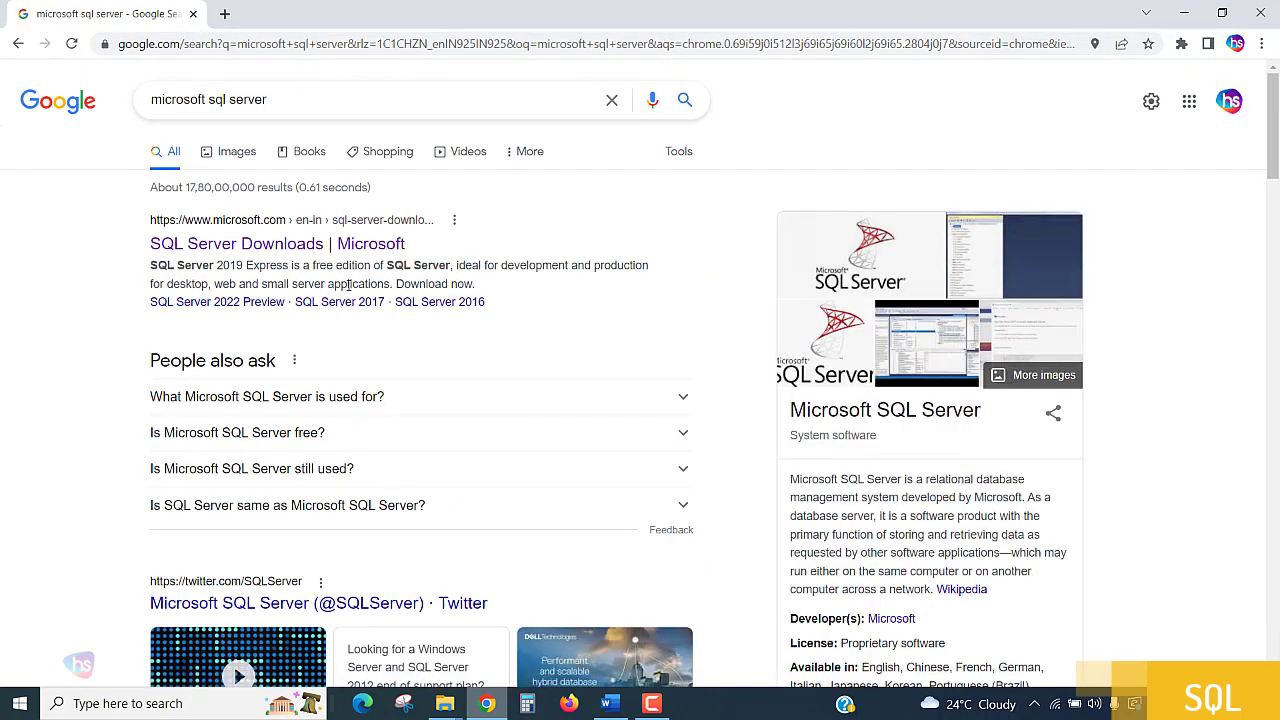
pyautogui.click(345, 244)
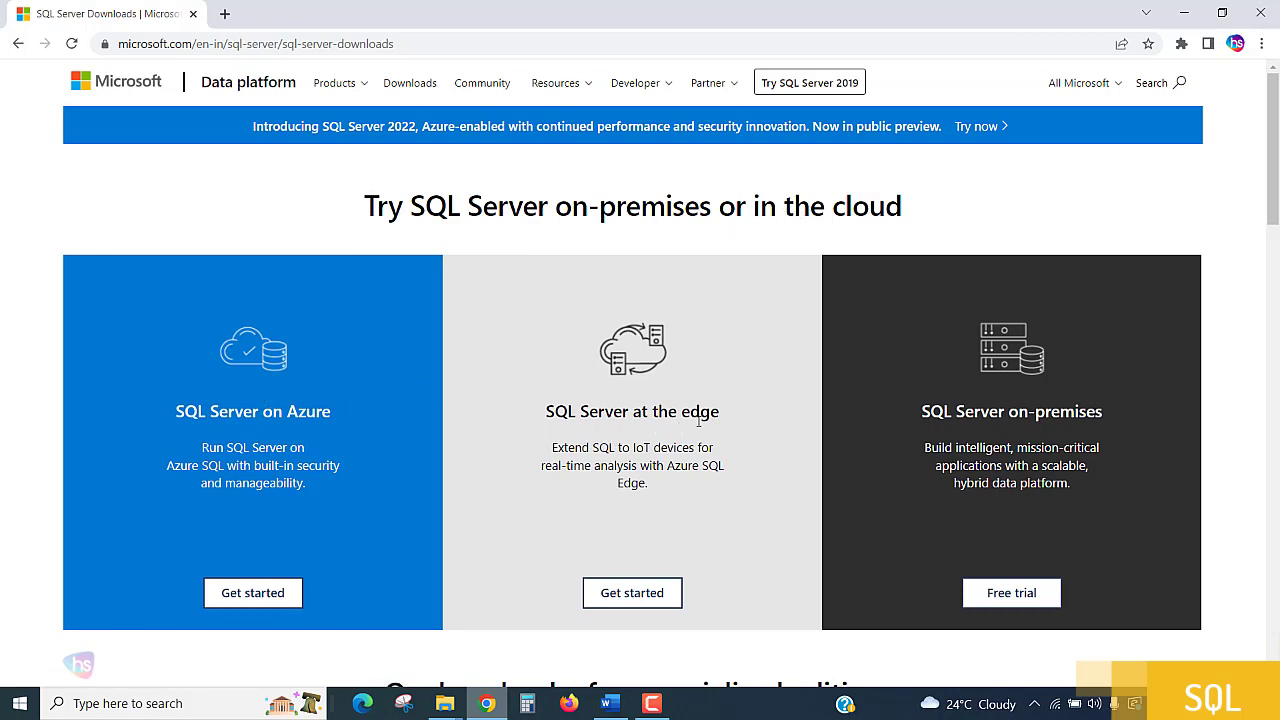
# Look over the free editions, then open the SQL Server 2022 banner's 'Try now' trial page.
pyautogui.scroll(-5, 742, 429)
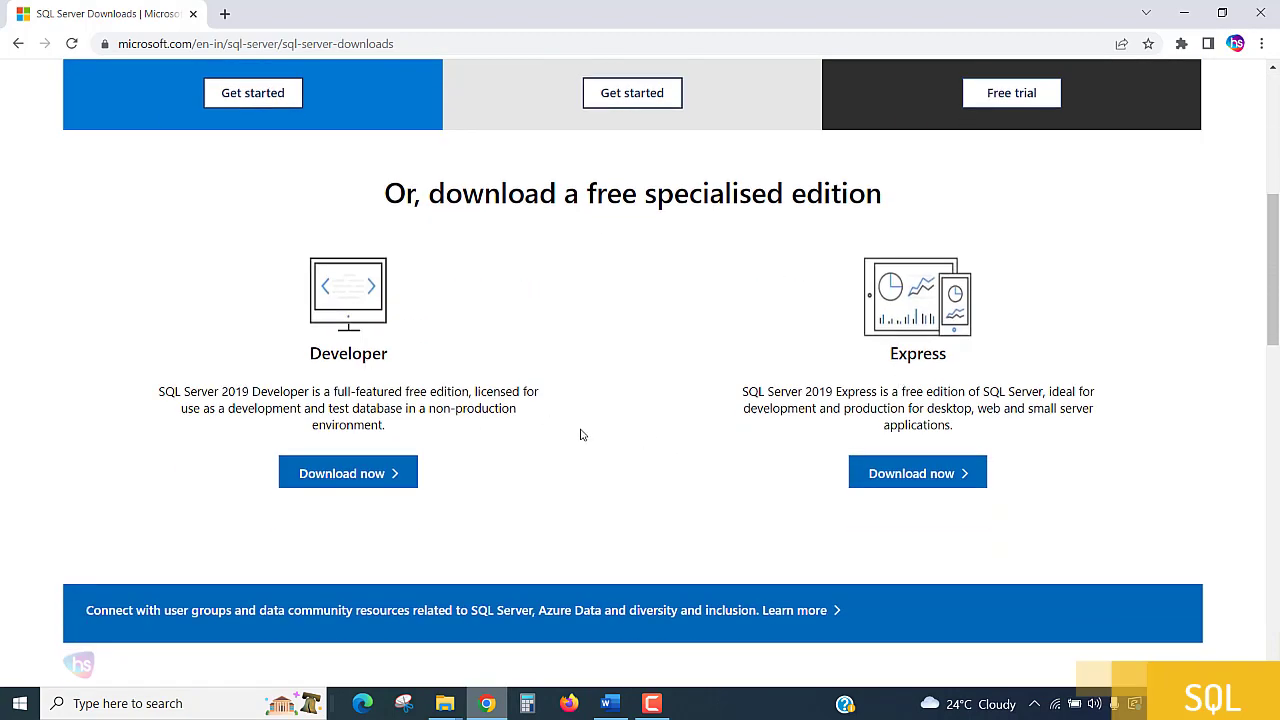
pyautogui.scroll(5, 581, 434)
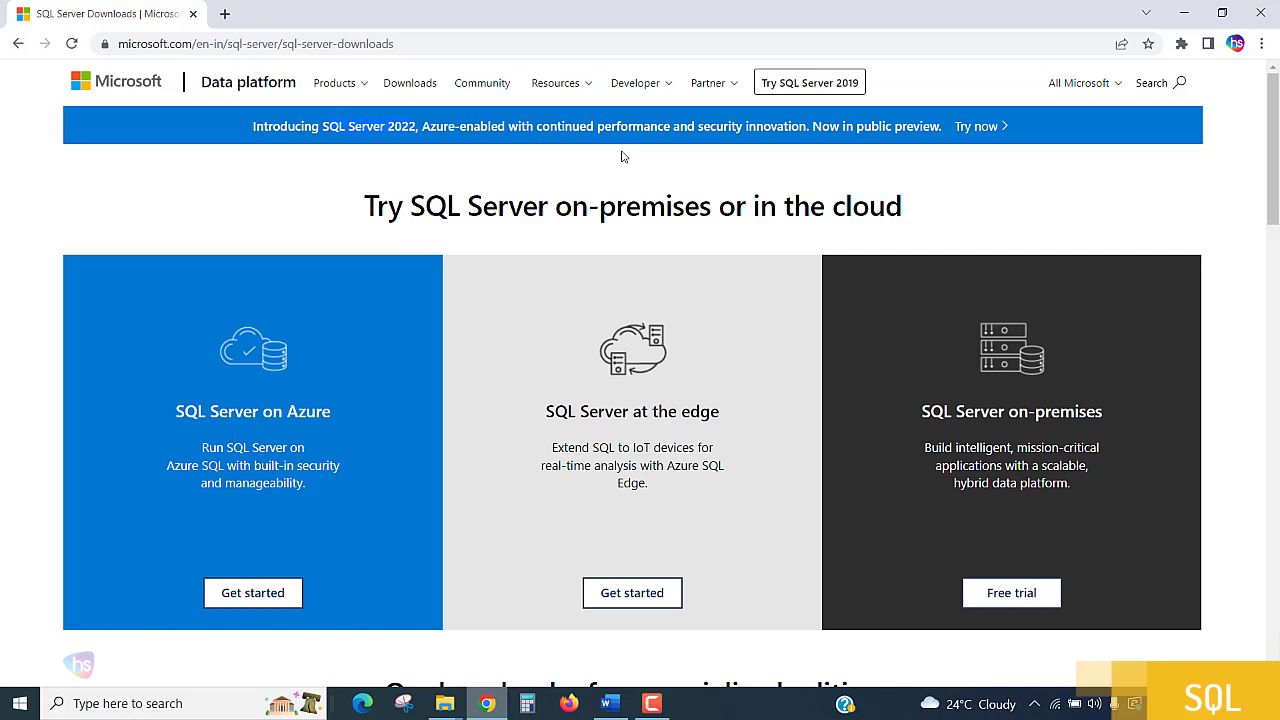
pyautogui.click(970, 129)
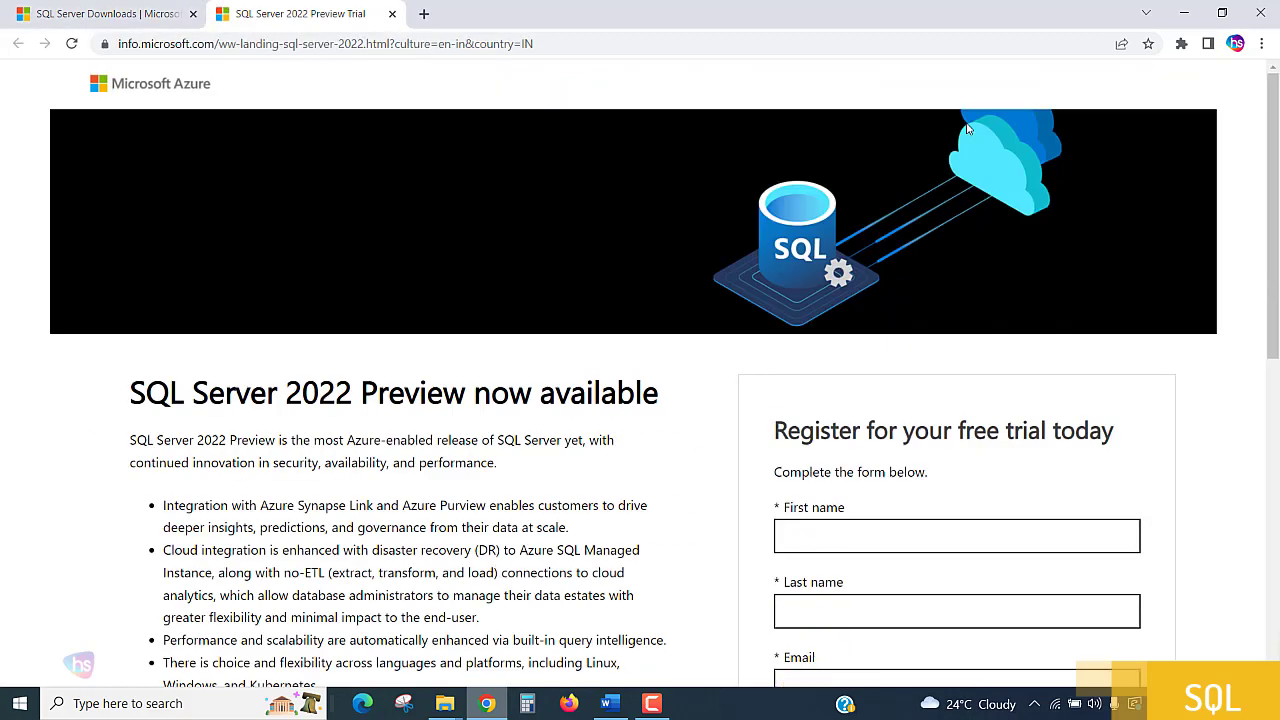
pyautogui.scroll(-2, 500, 228)
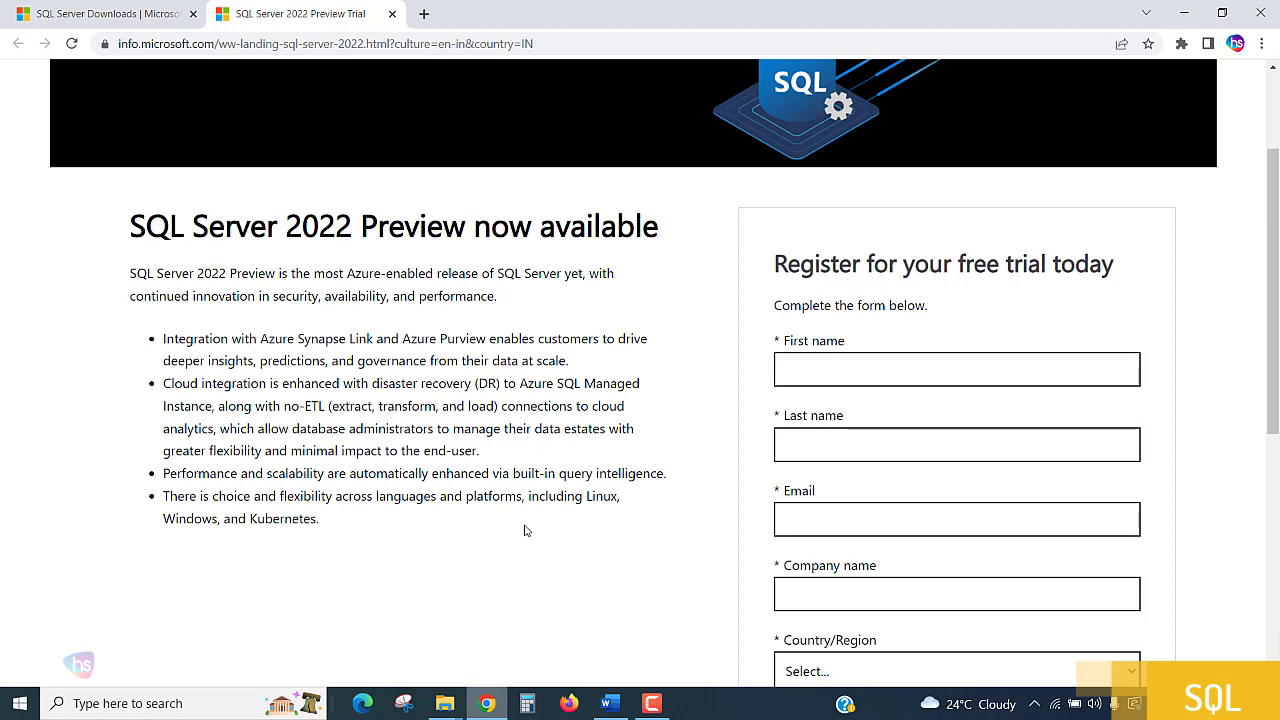
pyautogui.scroll(-2, 535, 525)
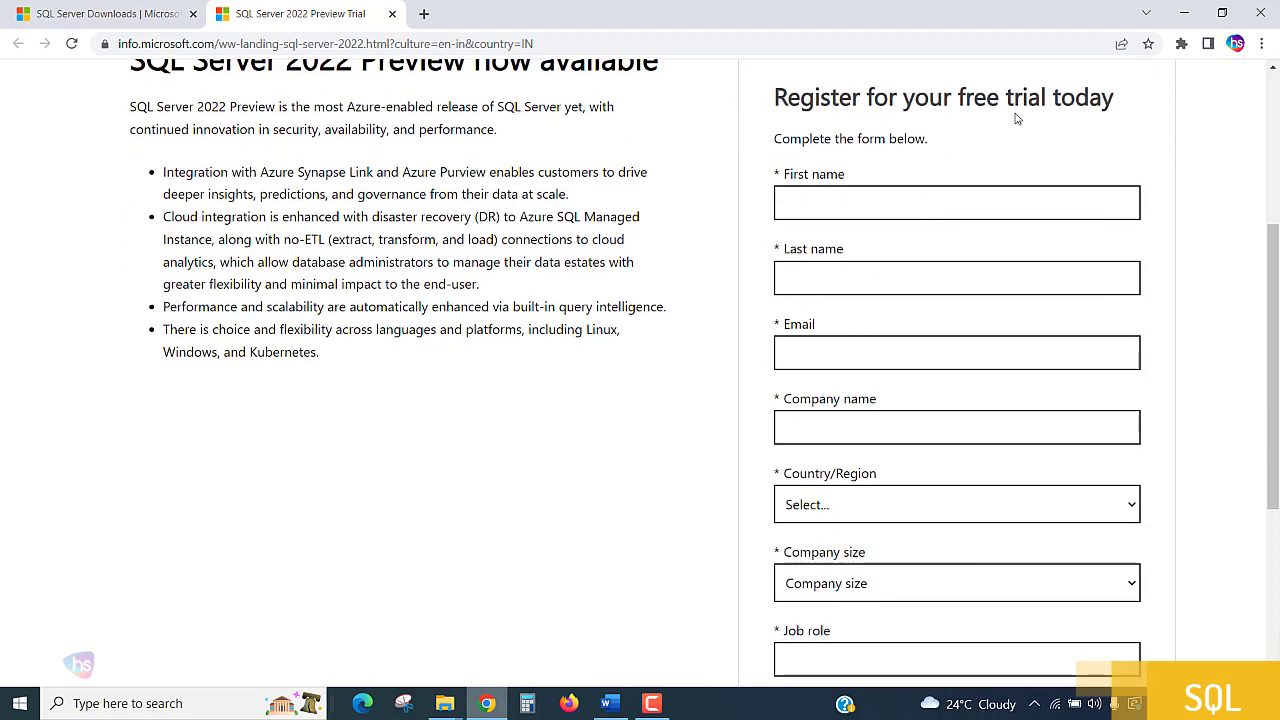
pyautogui.scroll(-1, 1016, 118)
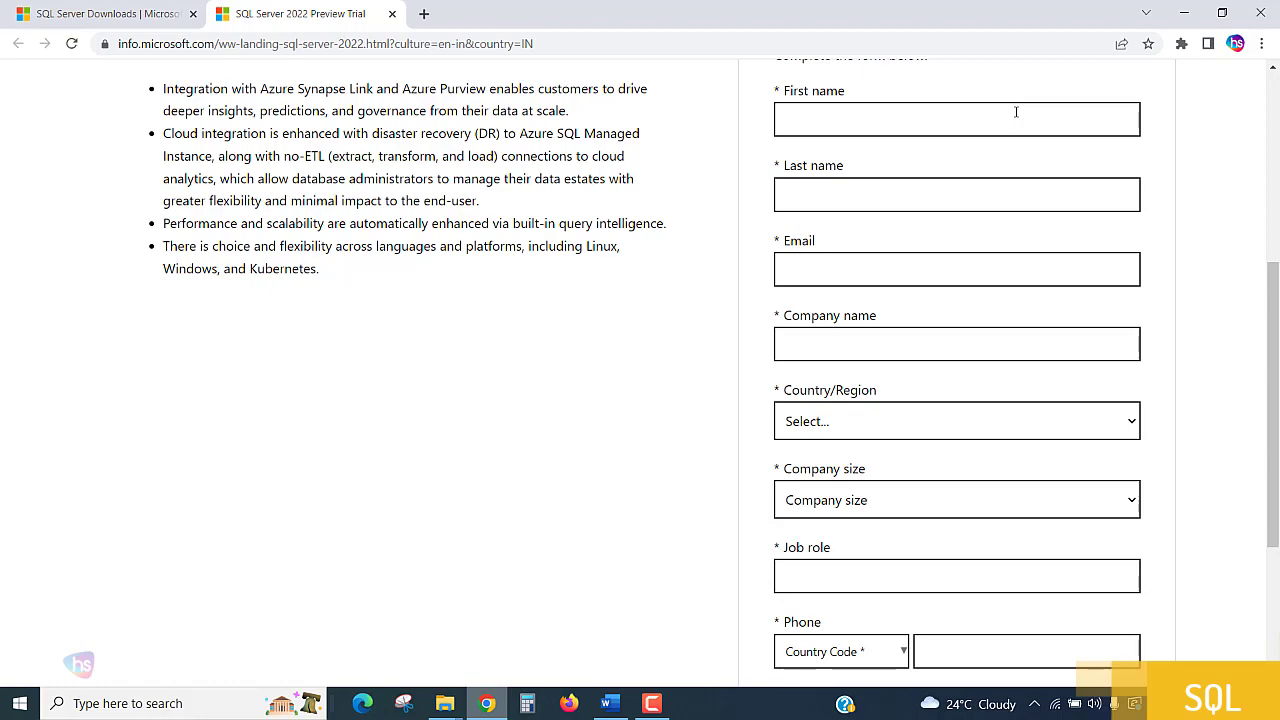
pyautogui.scroll(2, 1016, 112)
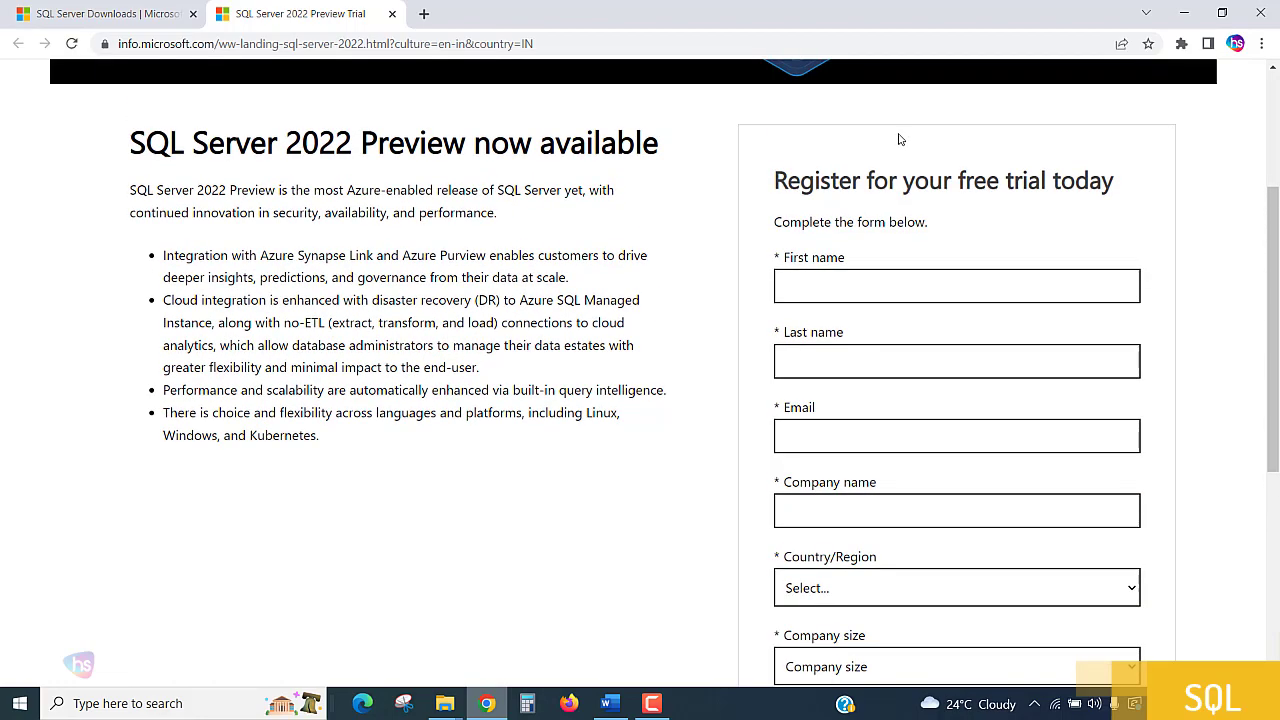
pyautogui.scroll(2, 630, 345)
pyautogui.scroll(1, 582, 398)
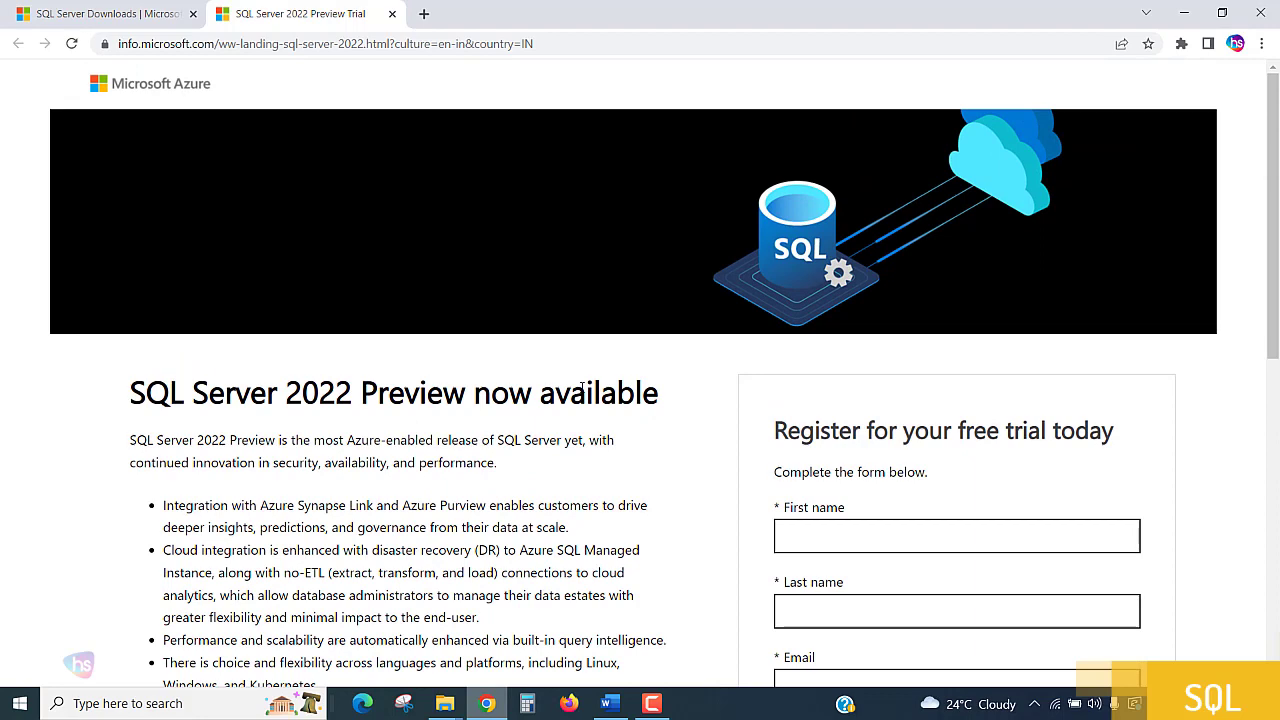
pyautogui.scroll(-2, 886, 331)
pyautogui.scroll(-1, 920, 334)
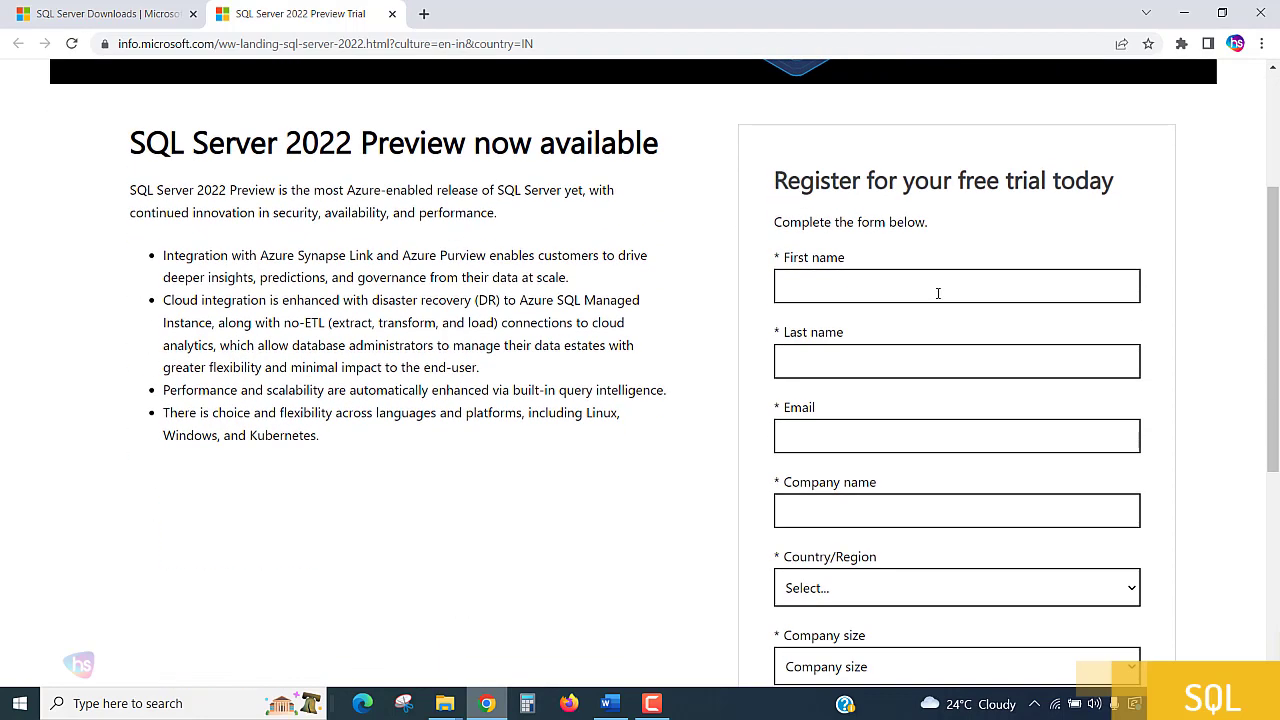
# Fill in the first name, last name, e-mail address and company name on the trial form.
pyautogui.click(941, 289)
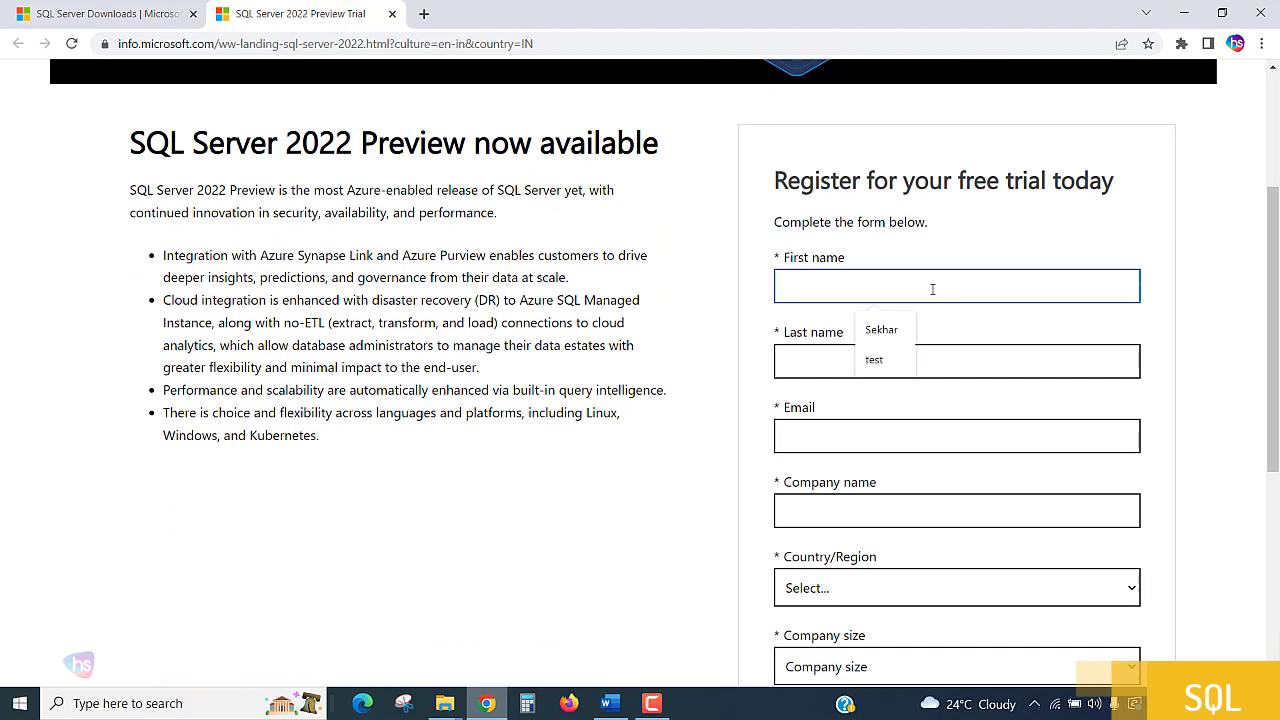
pyautogui.press('Down')
pyautogui.press('Tab')
pyautogui.write('m')
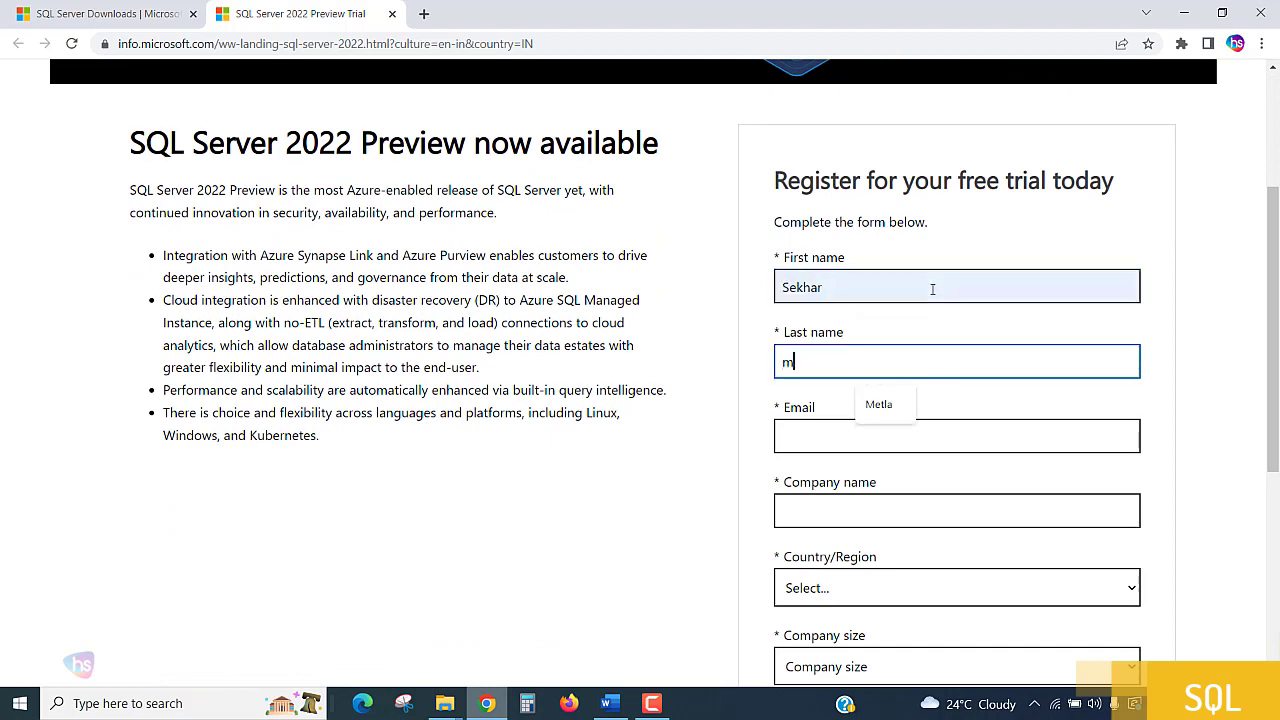
pyautogui.press('Tab')
pyautogui.write('for')
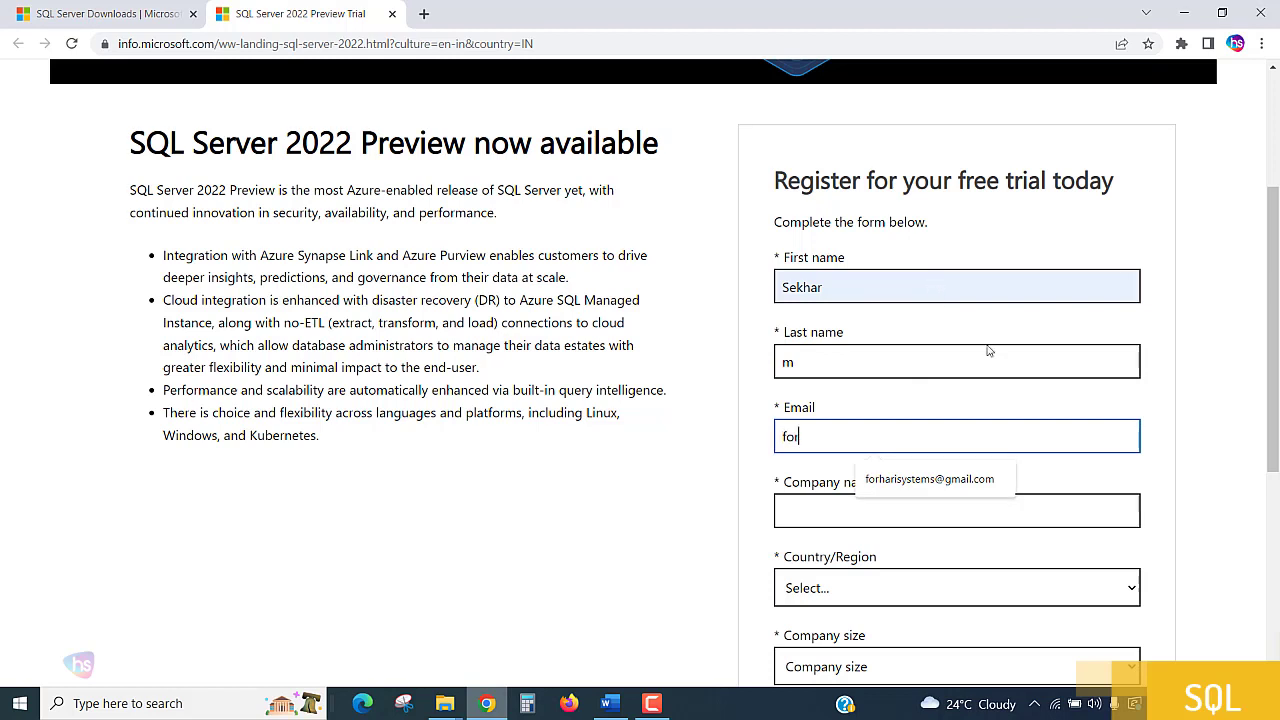
pyautogui.click(924, 478)
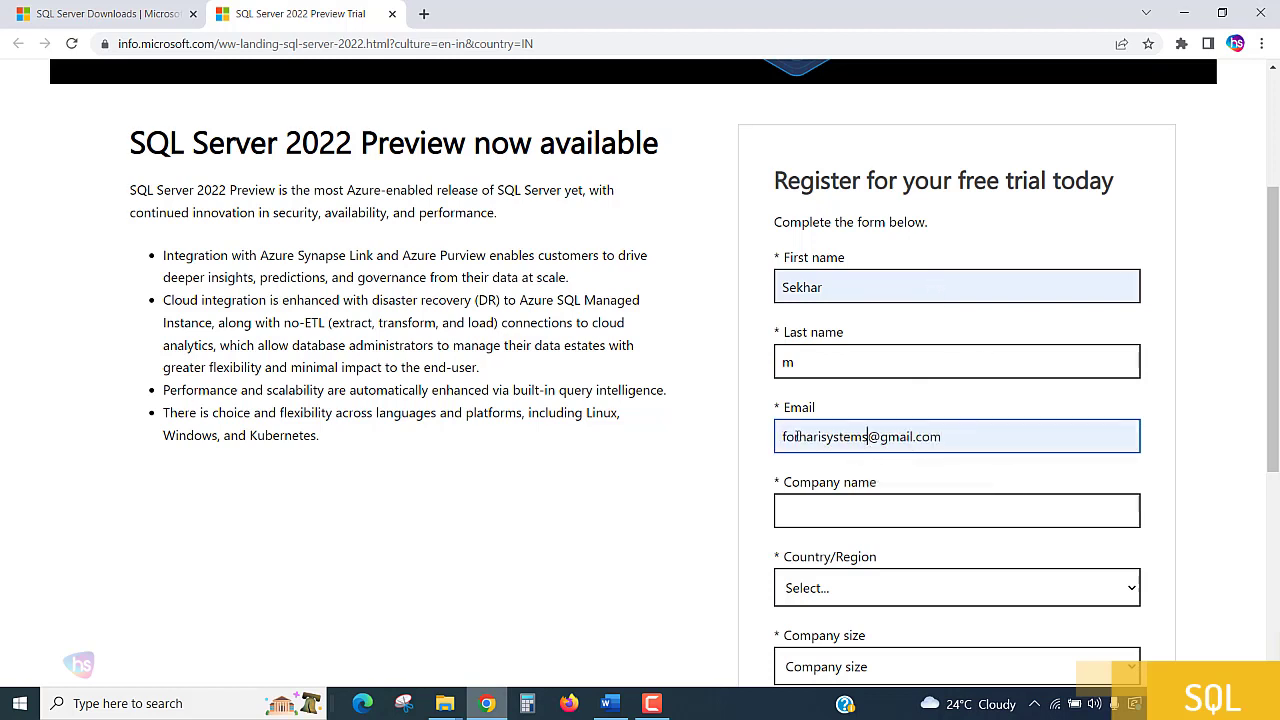
pyautogui.moveTo(867, 437); pyautogui.dragTo(673, 424)
pyautogui.write('forhar')
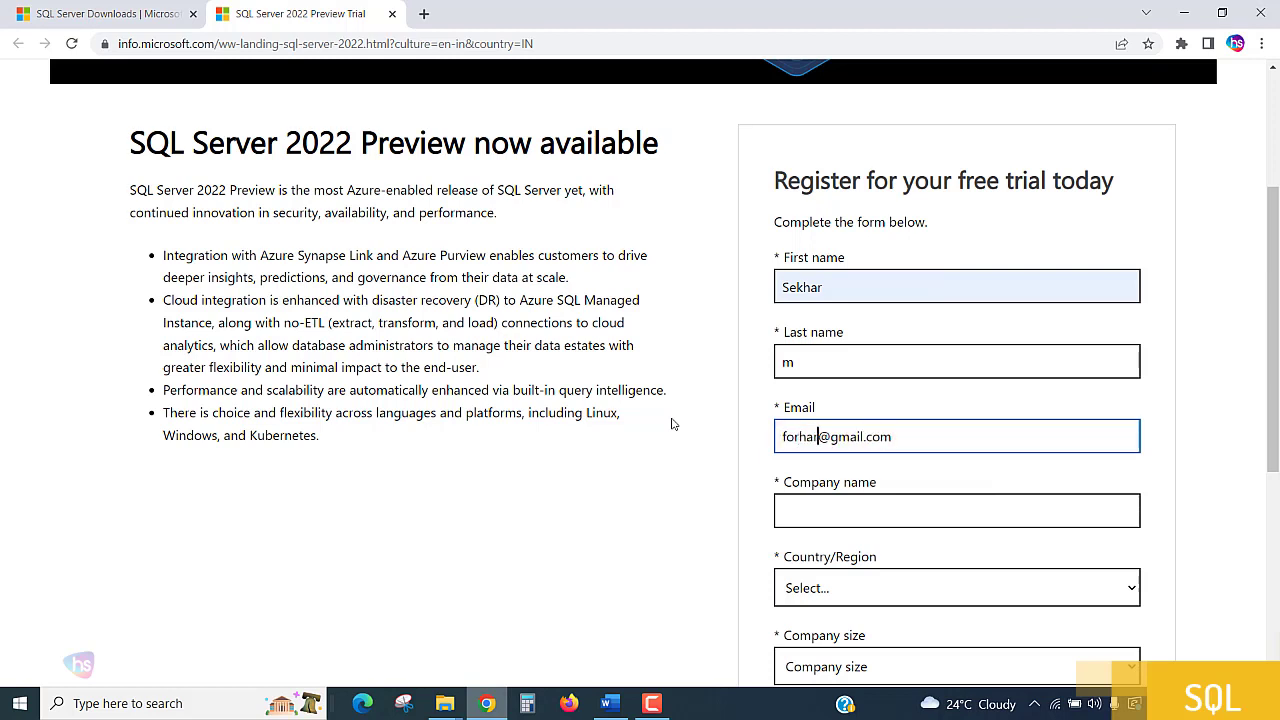
pyautogui.write('inet')
pyautogui.press('Tab')
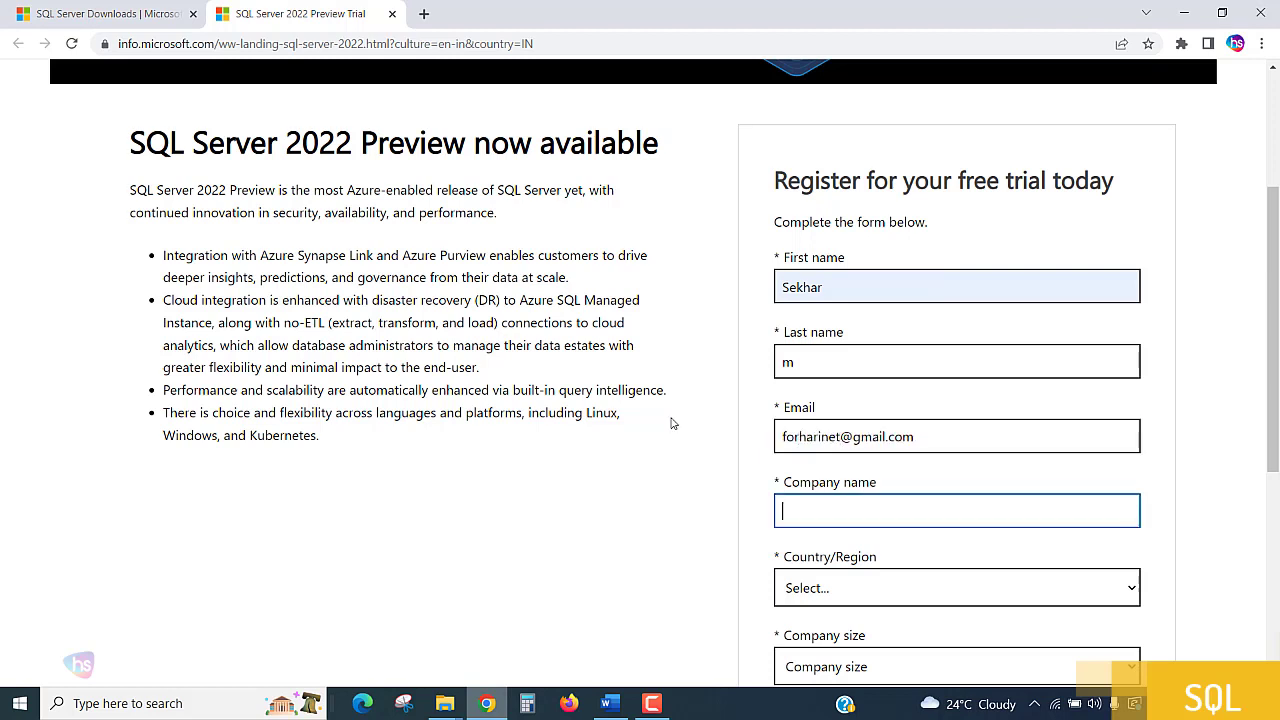
pyautogui.write('harisys')
# Set Country/Region to India and Company size to 2-4.
pyautogui.press('Tab')
pyautogui.scroll(-3, 790, 372)
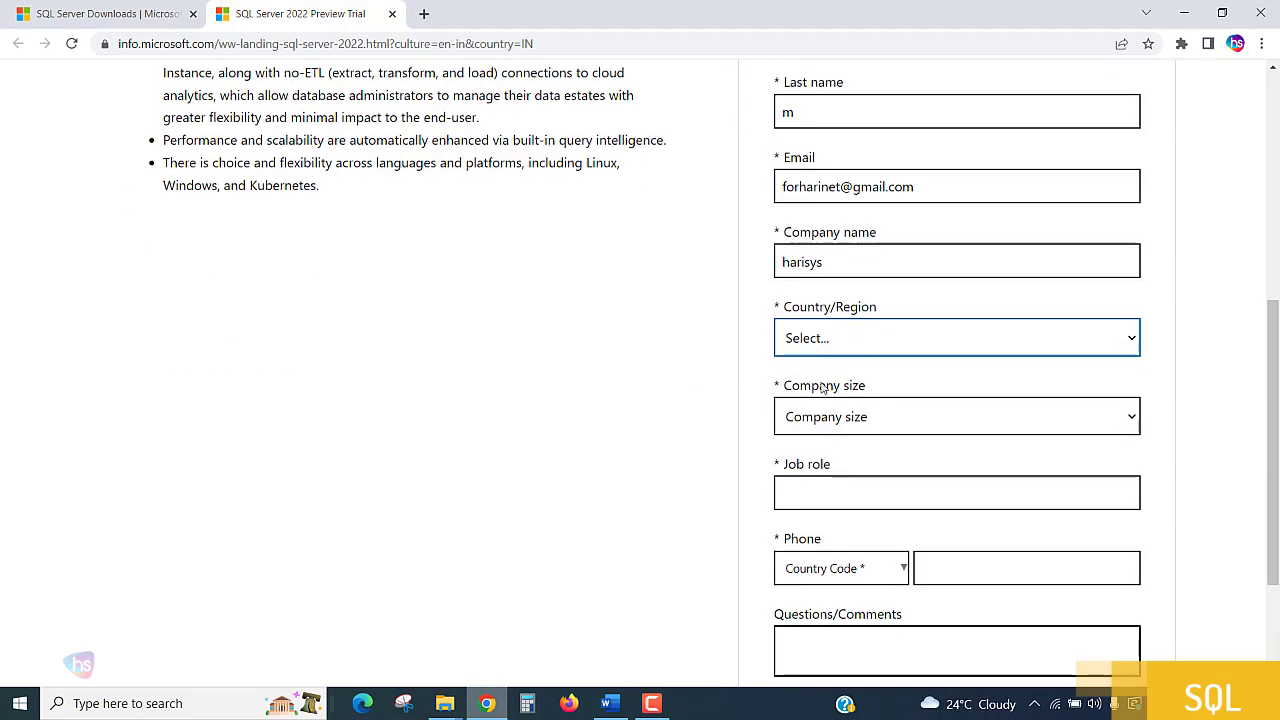
pyautogui.click(860, 340)
pyautogui.press('i')
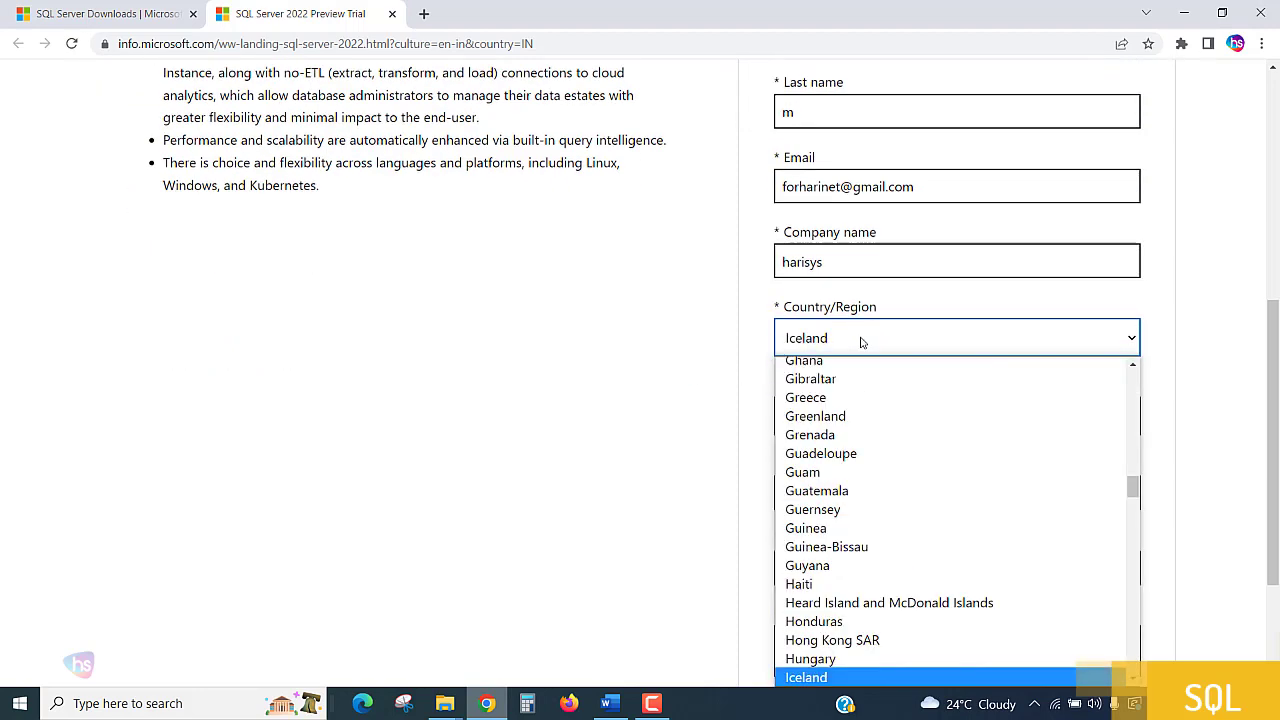
pyautogui.press('n')
pyautogui.press('Return')
pyautogui.click(864, 417)
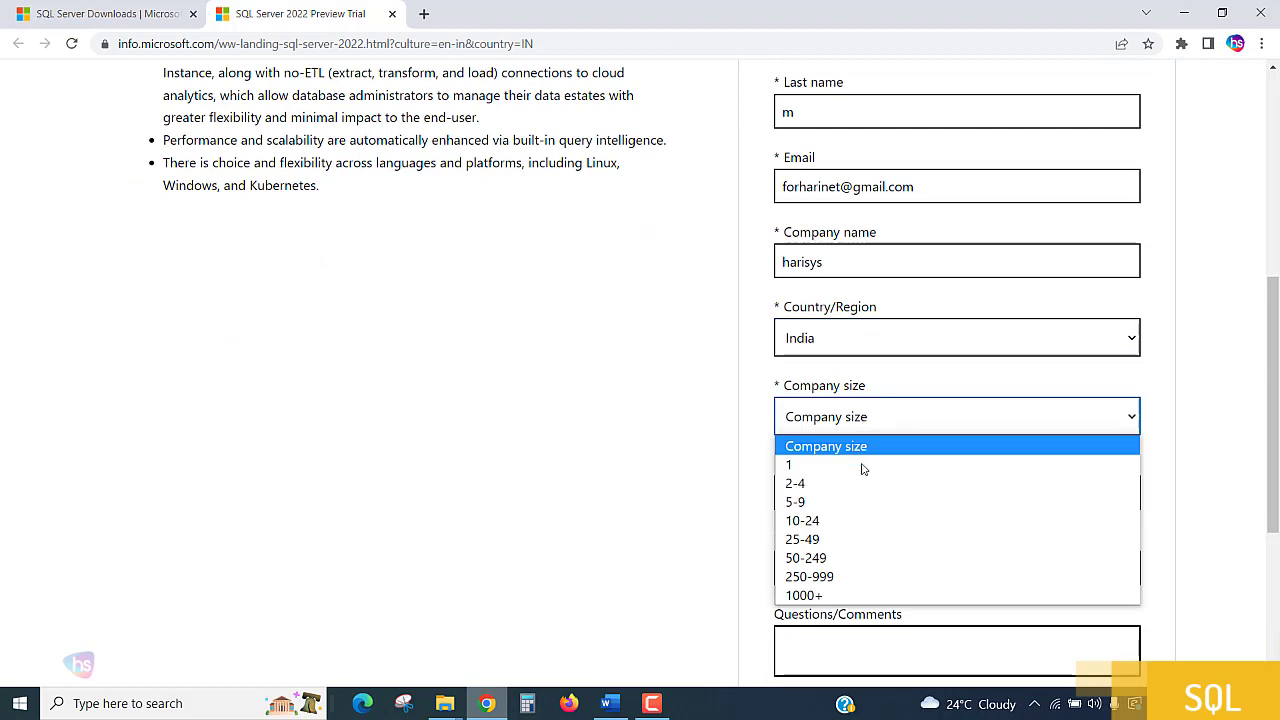
pyautogui.click(861, 480)
pyautogui.scroll(-2, 900, 440)
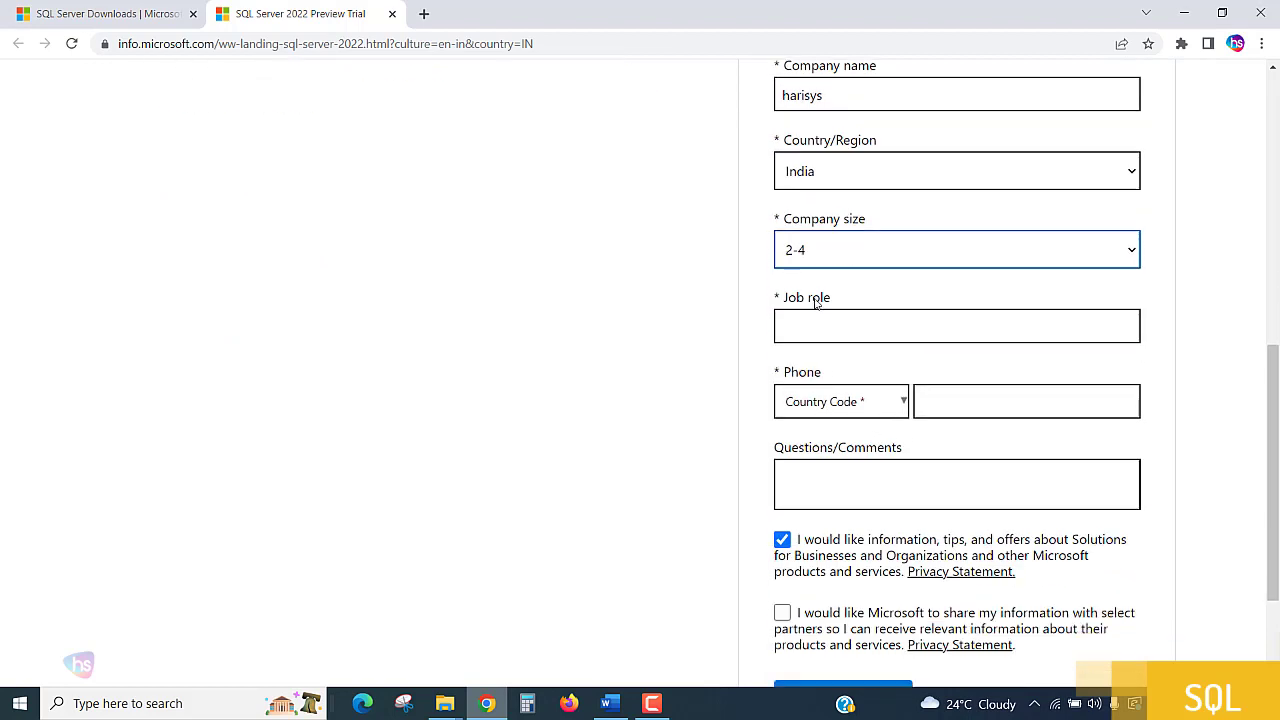
pyautogui.click(845, 331)
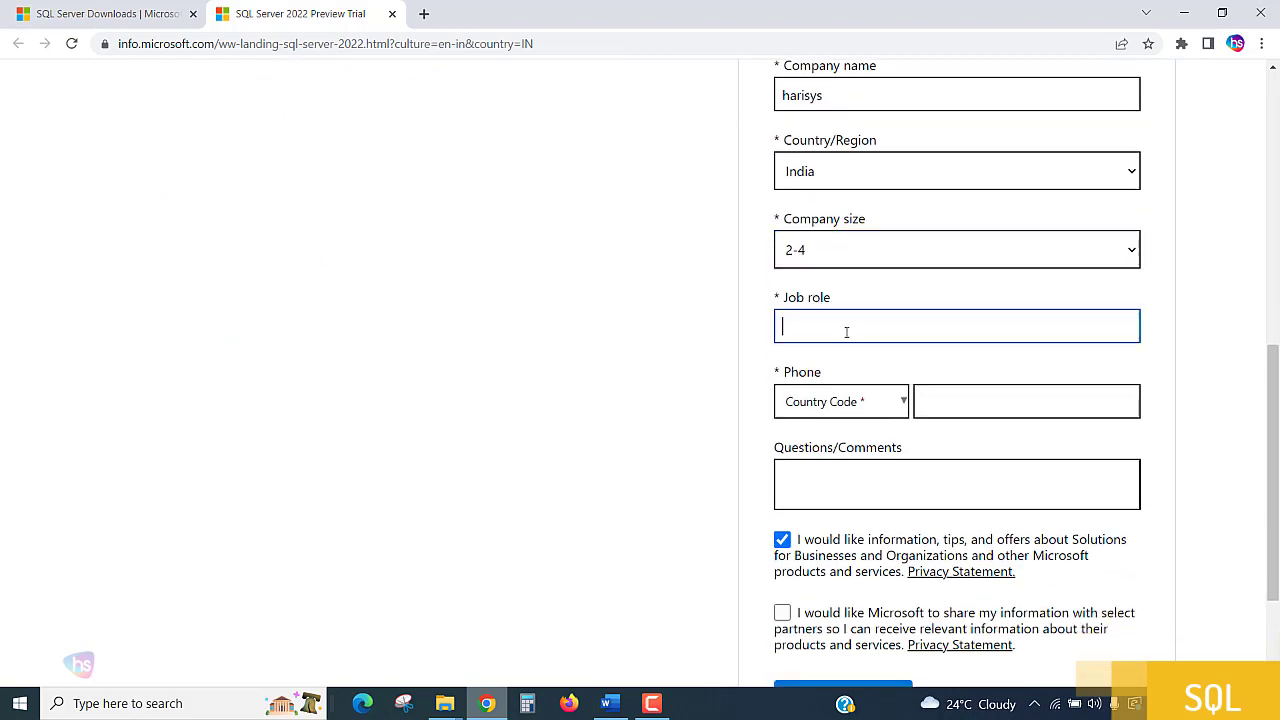
# Enter job role 'sql developer' and choose India (+91) as the phone country code.
pyautogui.write('sql developer')
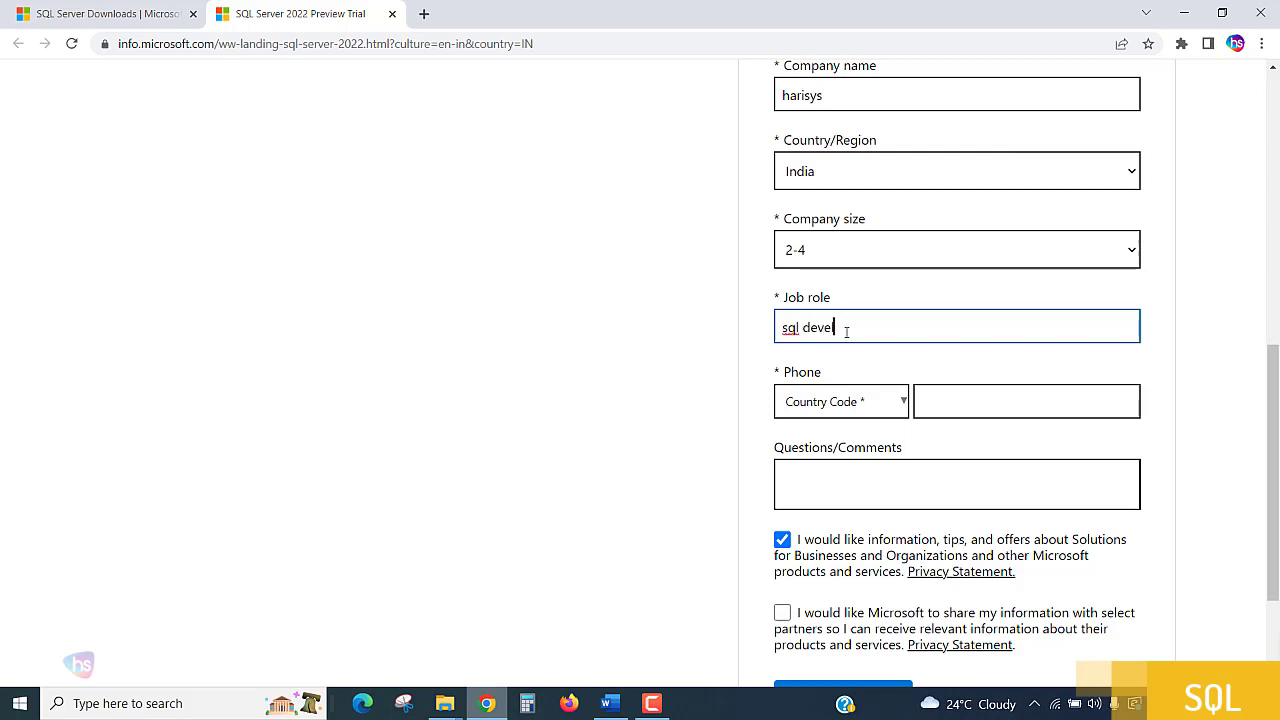
pyautogui.click(840, 405)
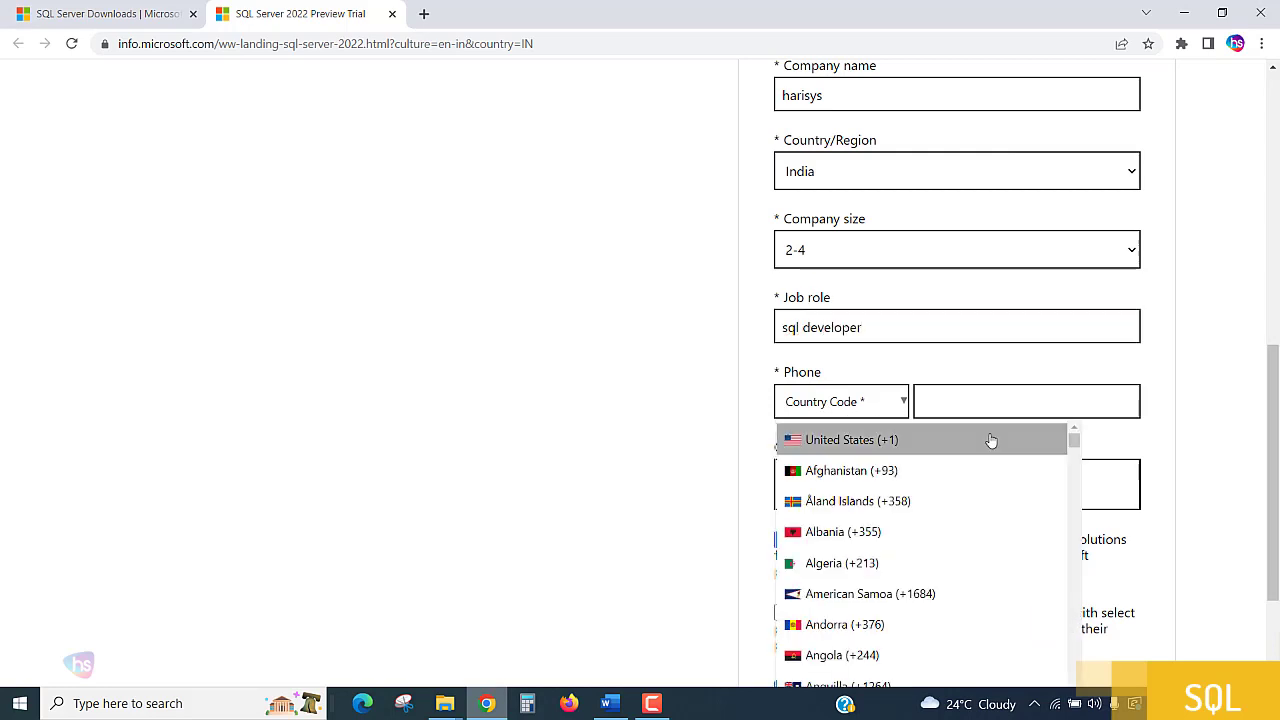
pyautogui.scroll(-2, 988, 440)
pyautogui.scroll(-4, 989, 452)
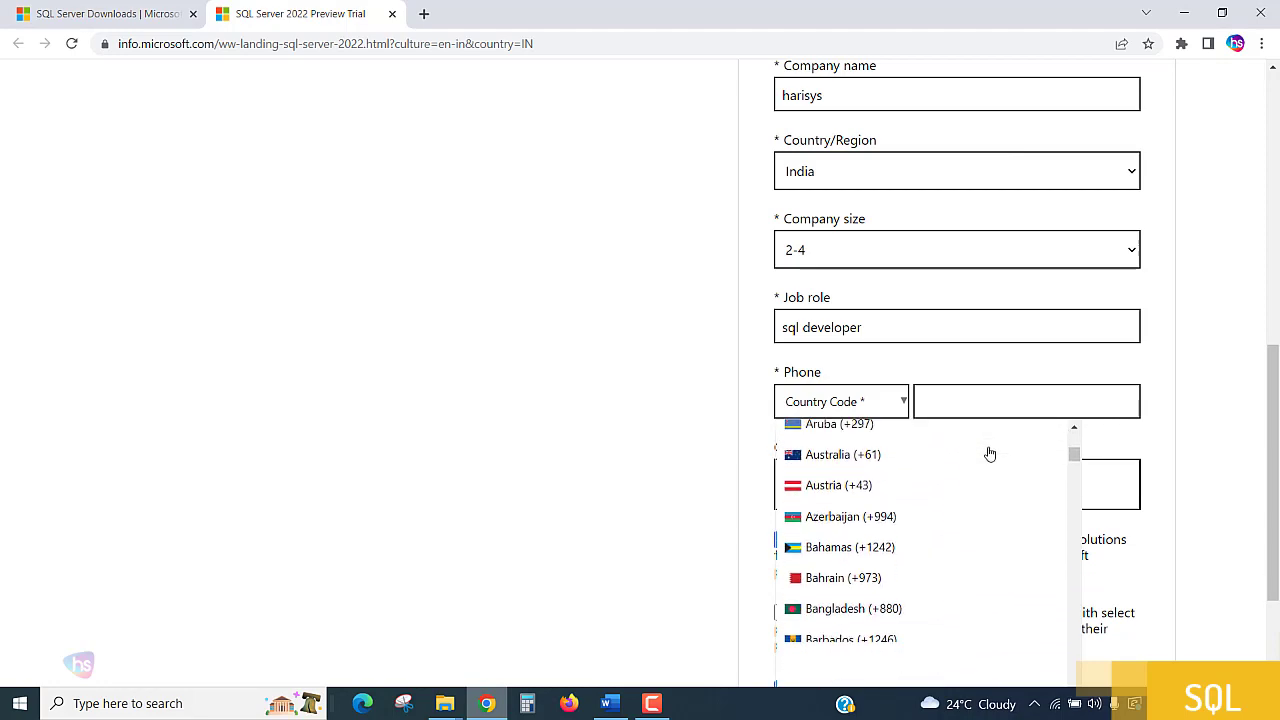
pyautogui.scroll(-2, 1050, 477)
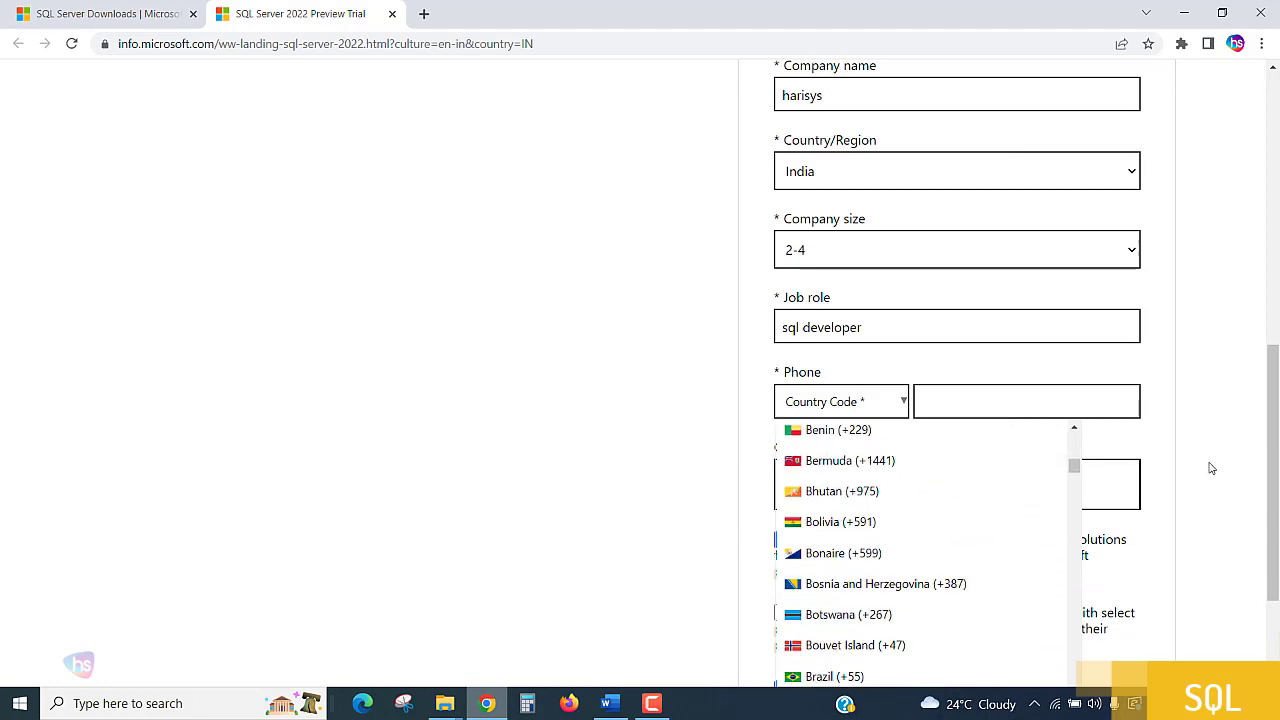
pyautogui.scroll(-1, 1208, 463)
pyautogui.scroll(-1, 1046, 466)
pyautogui.scroll(8, 1033, 468)
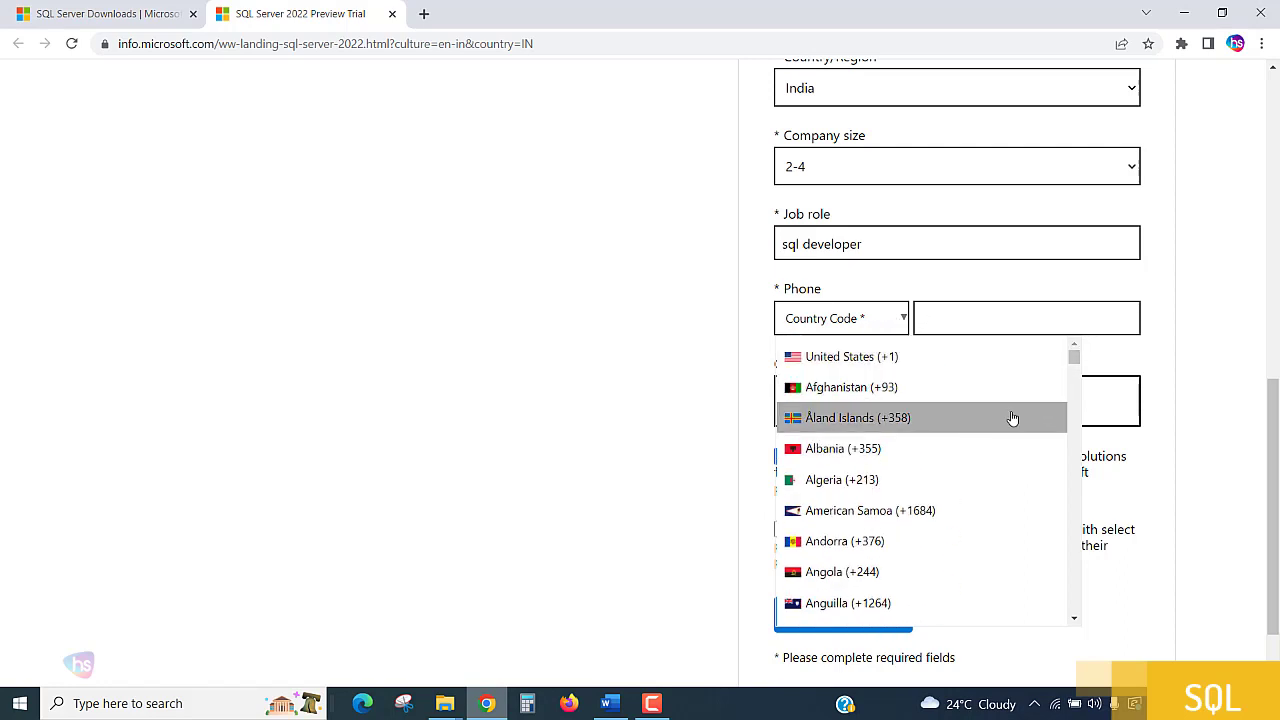
pyautogui.scroll(-9, 1031, 440)
pyautogui.scroll(-5, 1031, 438)
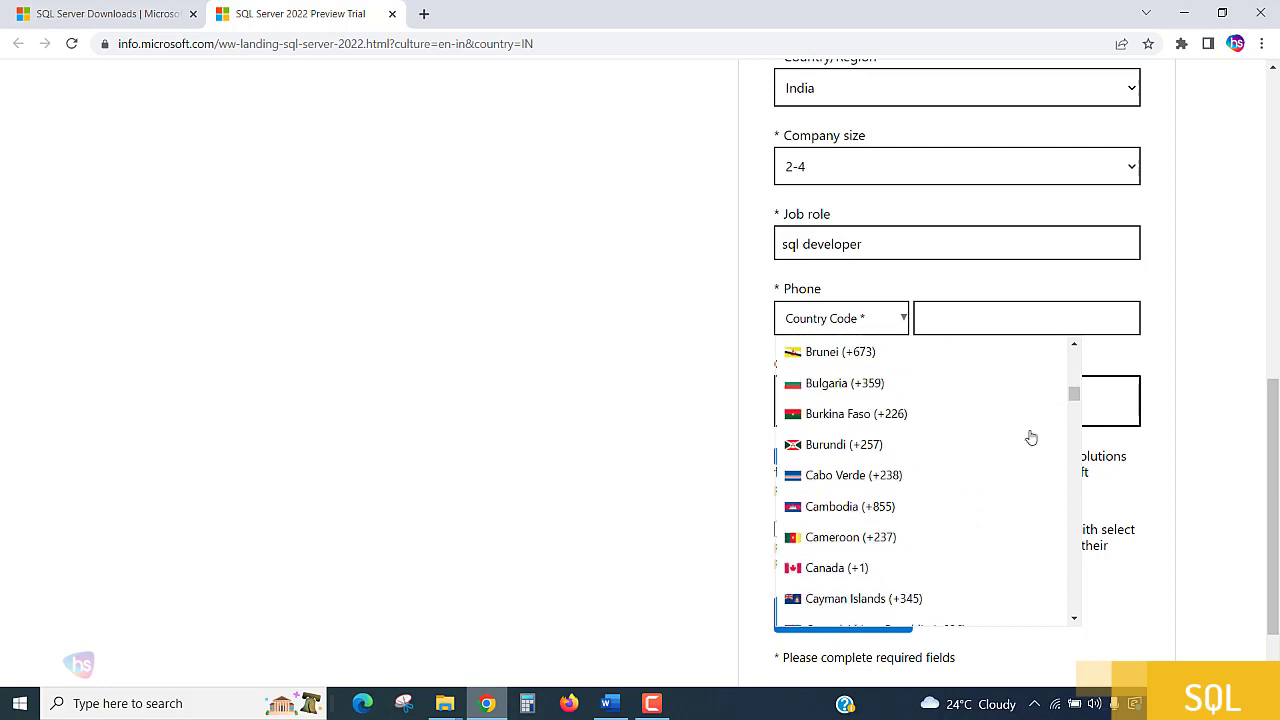
pyautogui.scroll(-5, 1008, 437)
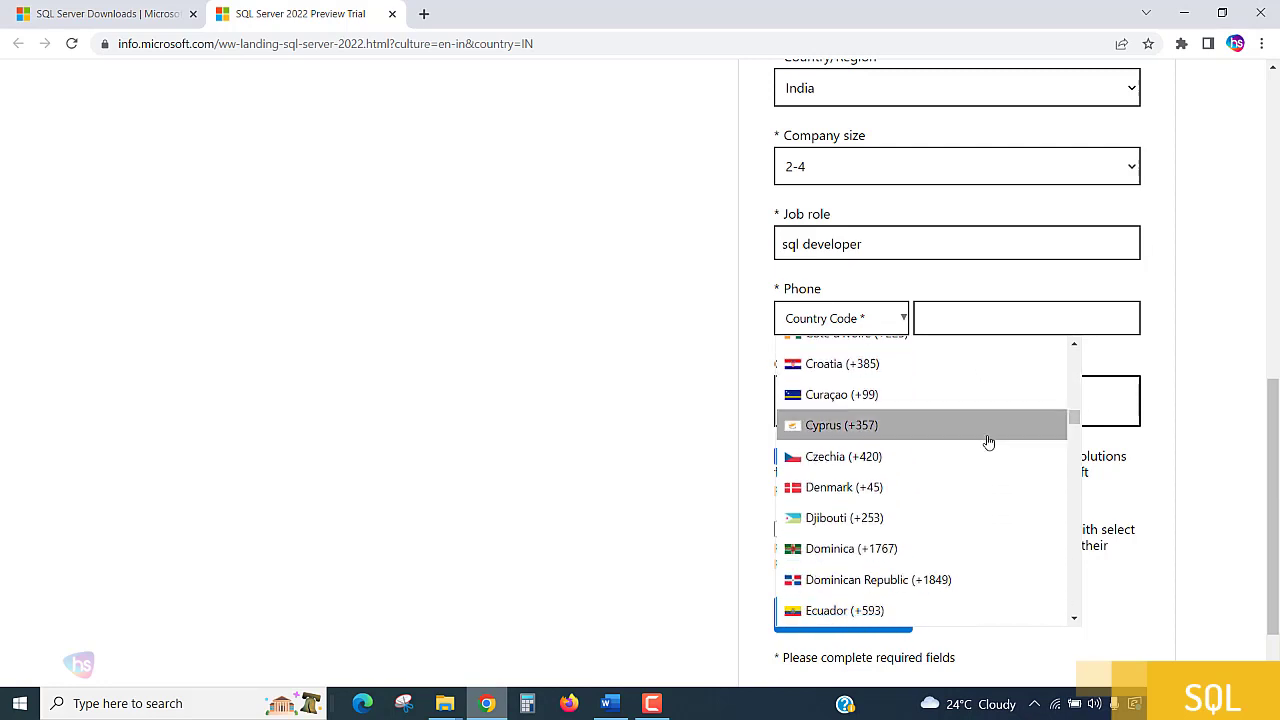
pyautogui.scroll(-3, 987, 440)
pyautogui.scroll(-4, 994, 443)
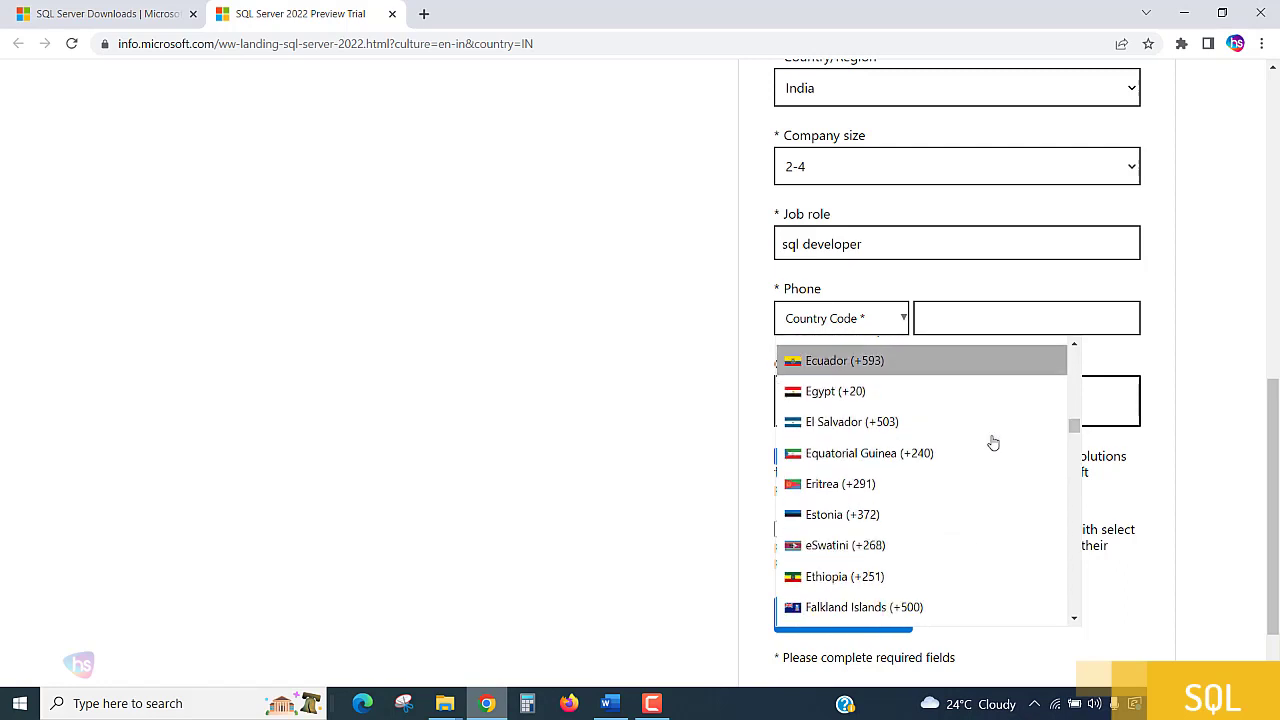
pyautogui.scroll(-7, 995, 442)
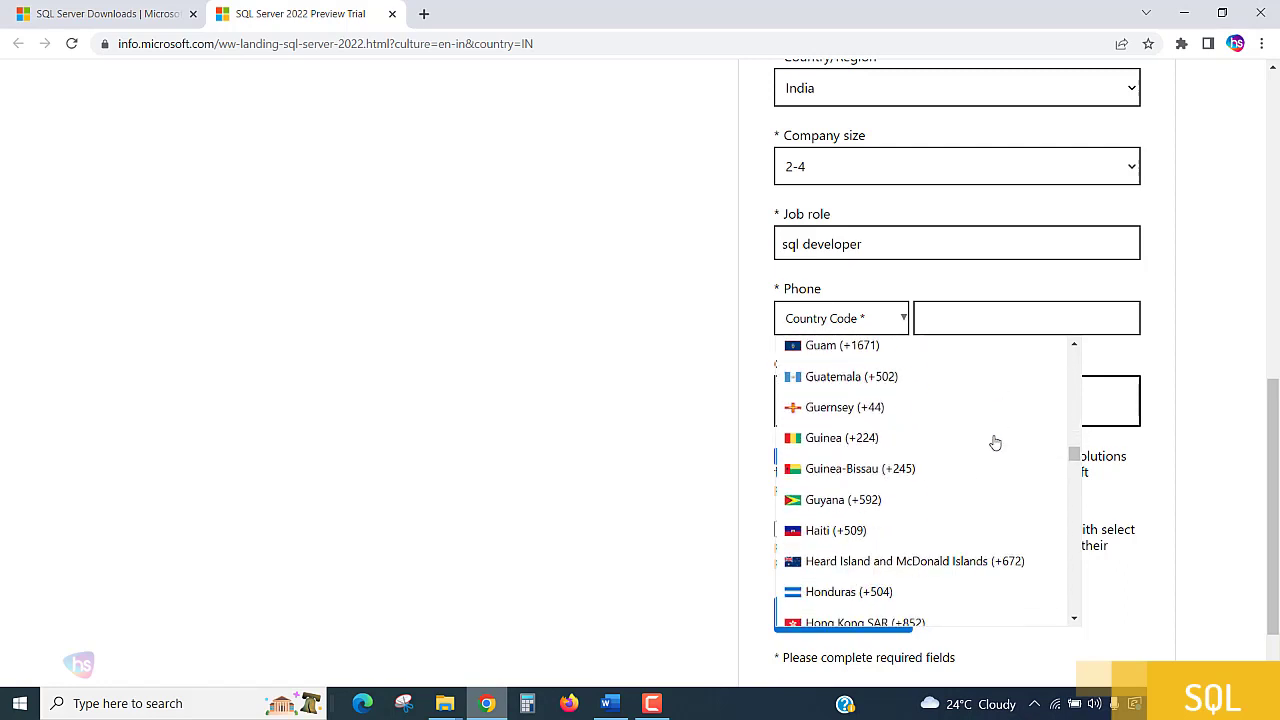
pyautogui.click(888, 532)
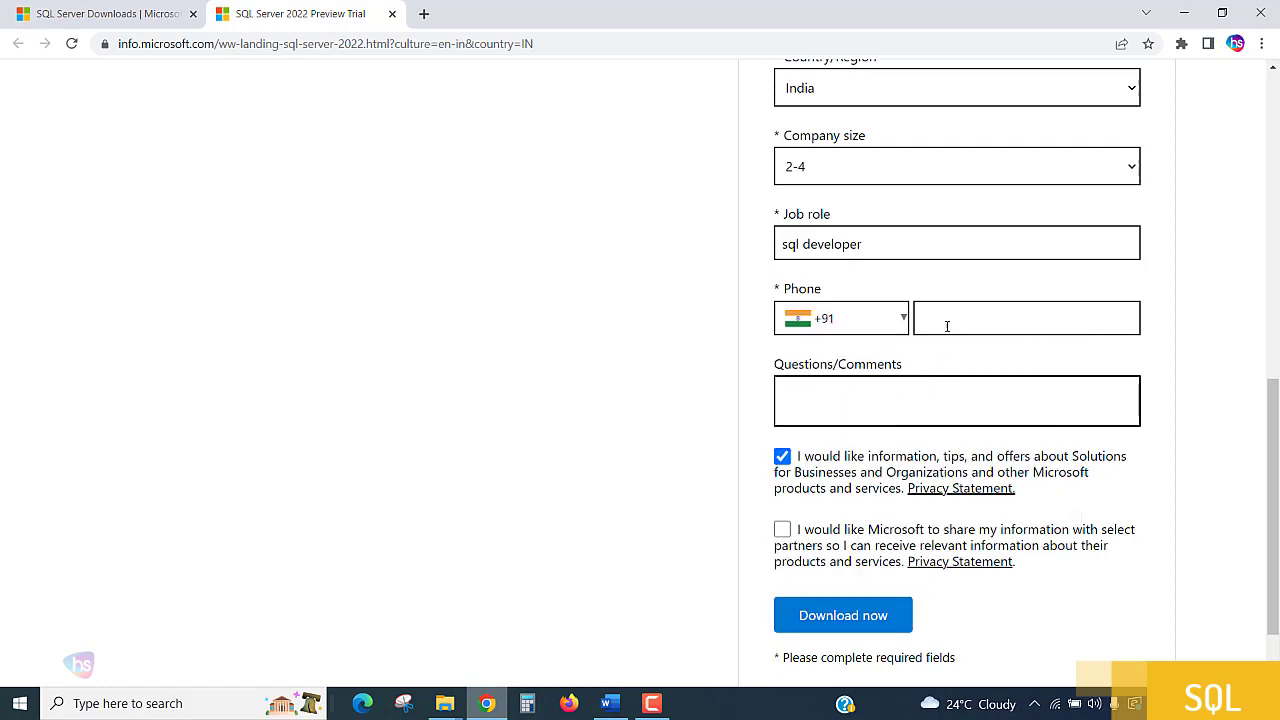
# Fill in the phone number without the +1 prefix, comment 'na', and untick marketing consent.
pyautogui.click(946, 320)
pyautogui.click(1006, 364)
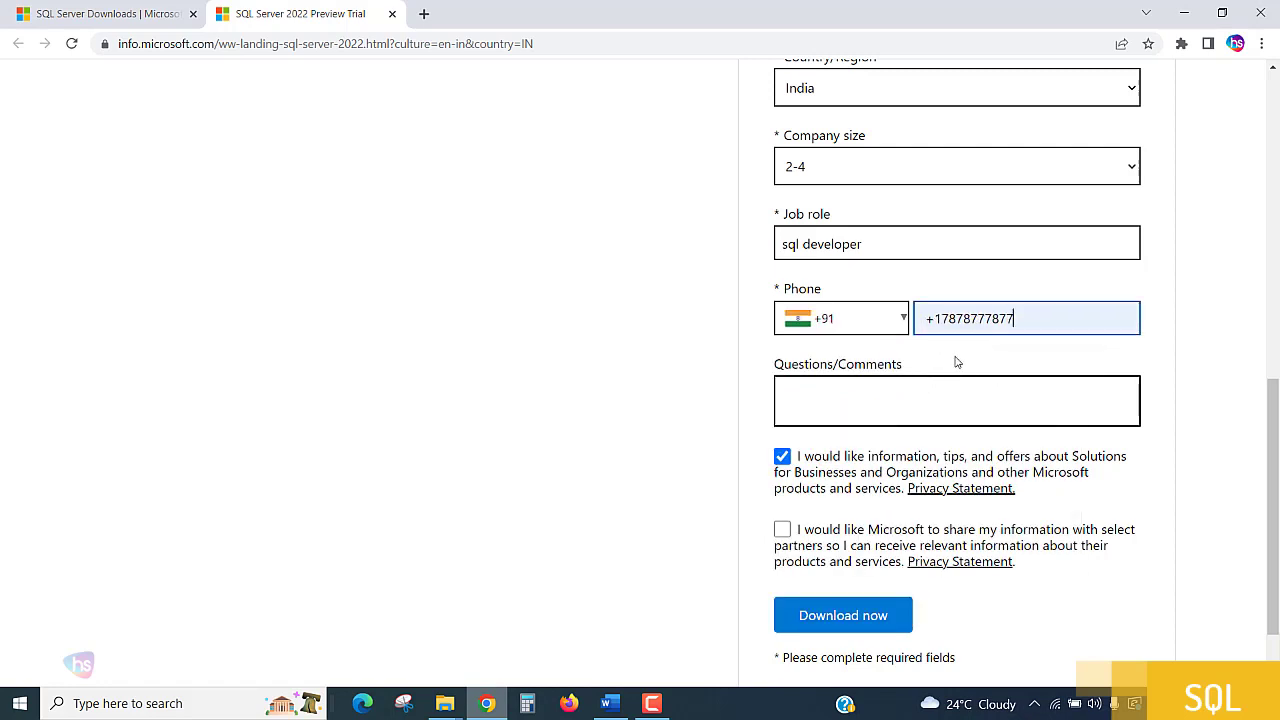
pyautogui.moveTo(940, 320); pyautogui.dragTo(913, 335)
pyautogui.press('BackSpace')
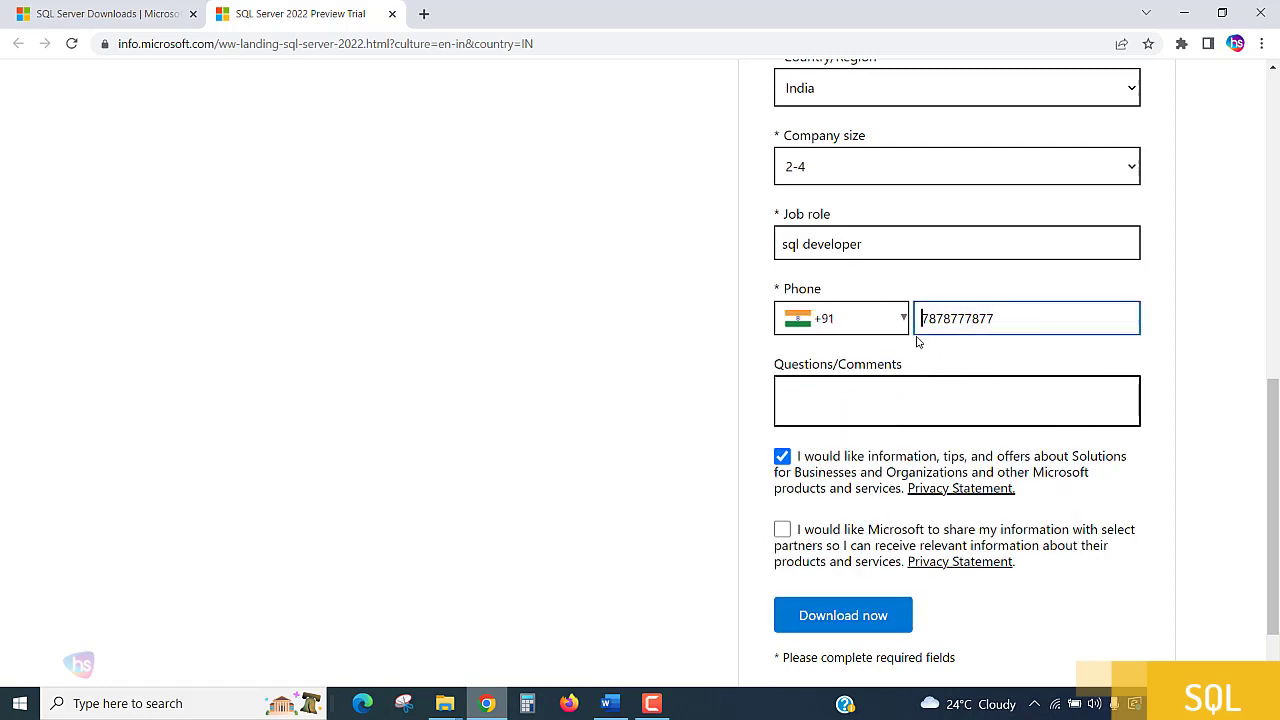
pyautogui.click(970, 403)
pyautogui.write('n')
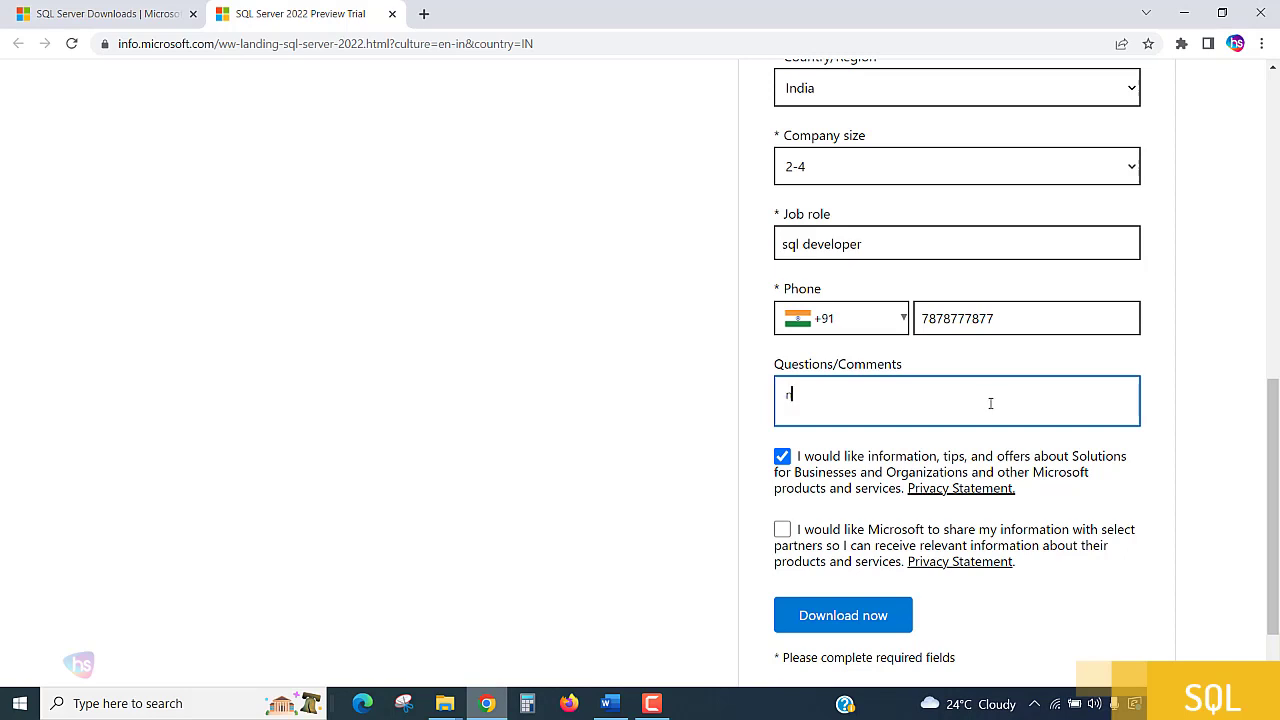
pyautogui.write('a')
pyautogui.click(812, 461)
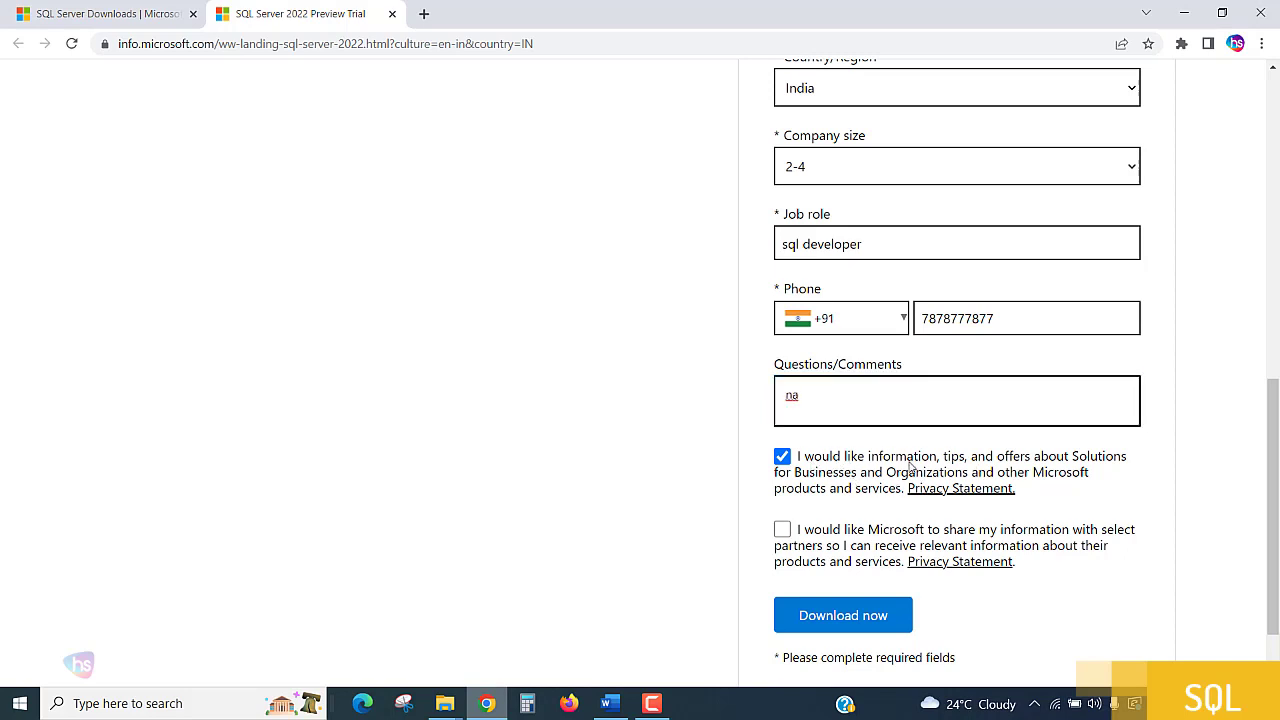
pyautogui.click(782, 456)
pyautogui.scroll(-2, 1024, 472)
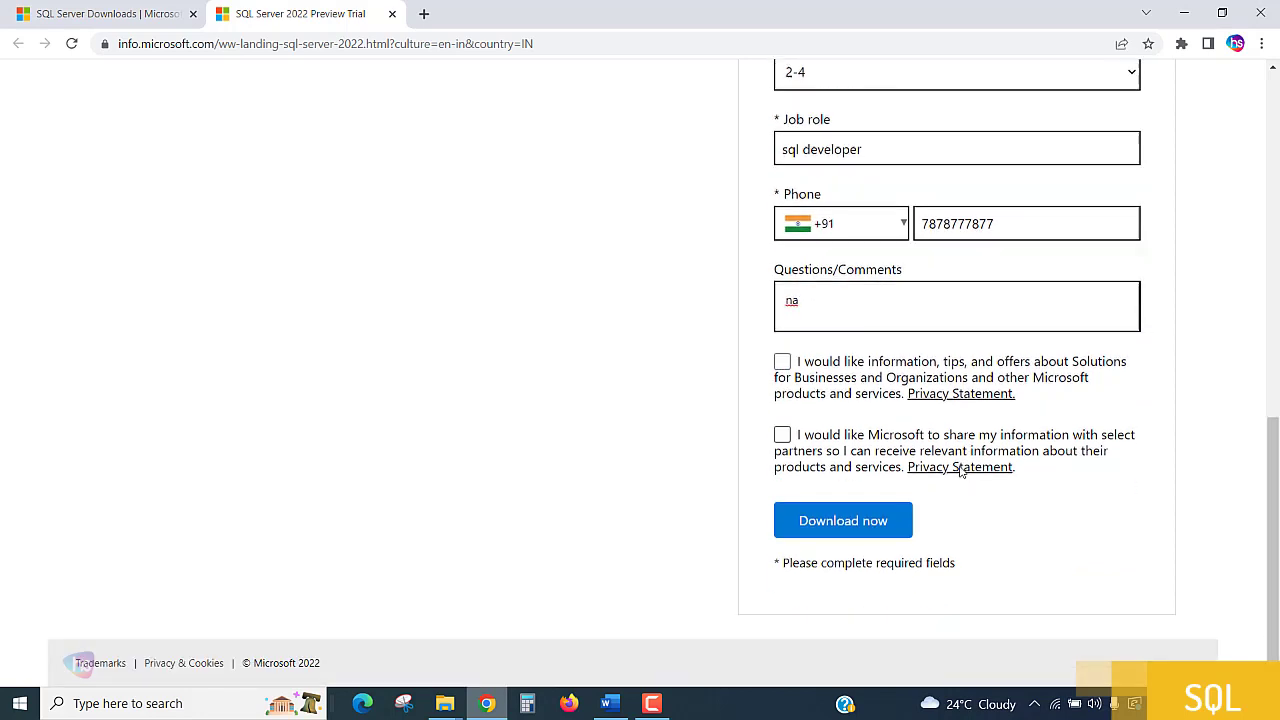
# Submit the form, recheck fields after the submission failure, tick the consent checkbox and resubmit.
pyautogui.click(830, 525)
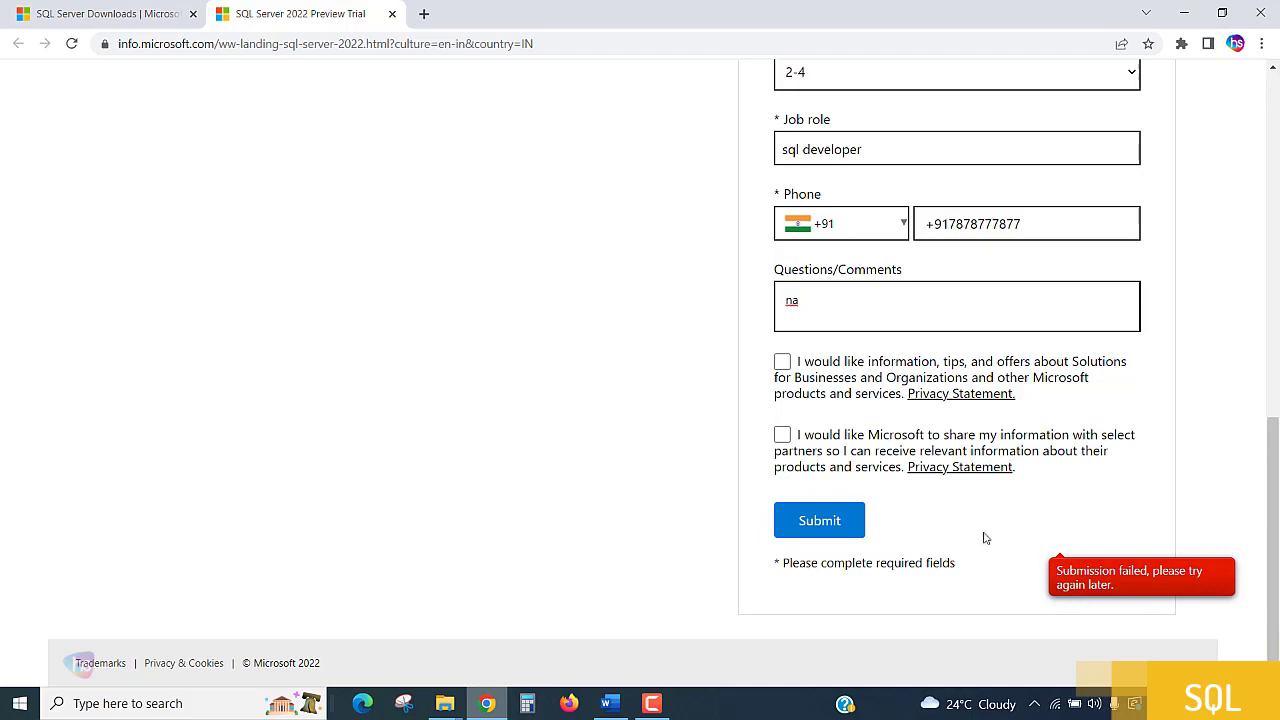
pyautogui.scroll(3, 1030, 543)
pyautogui.scroll(3, 1030, 543)
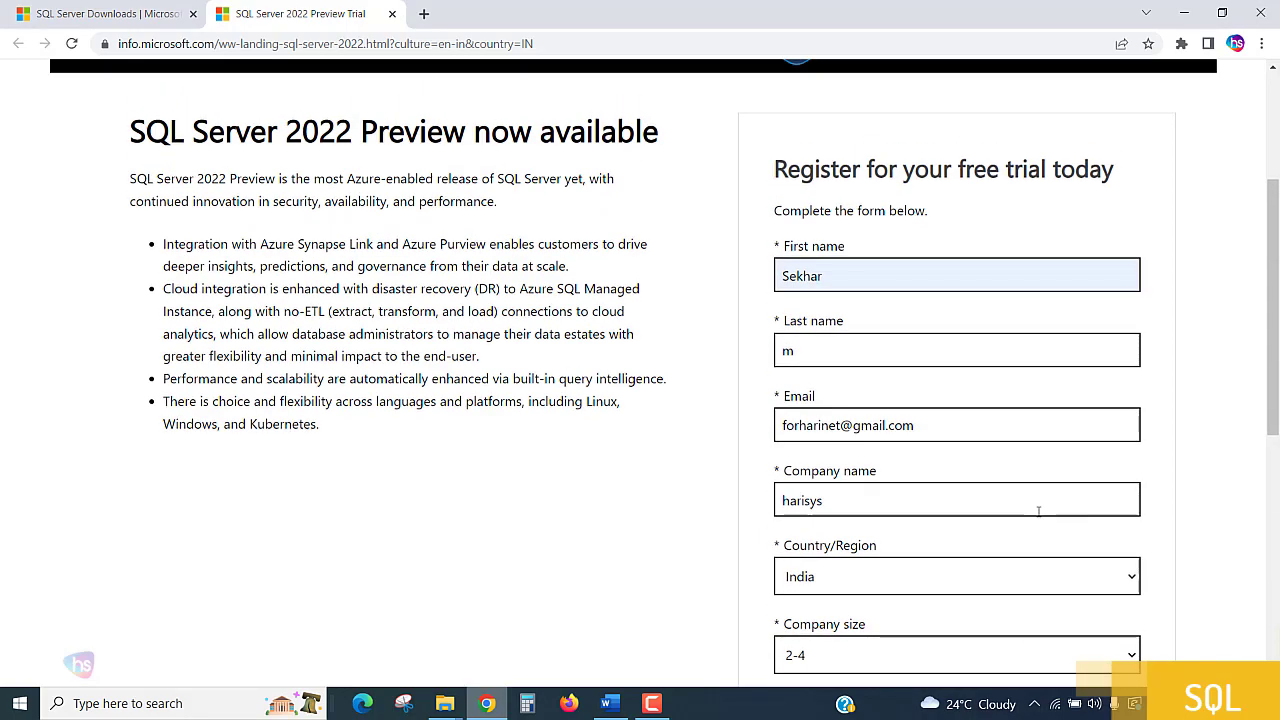
pyautogui.click(871, 283)
pyautogui.scroll(-6, 971, 400)
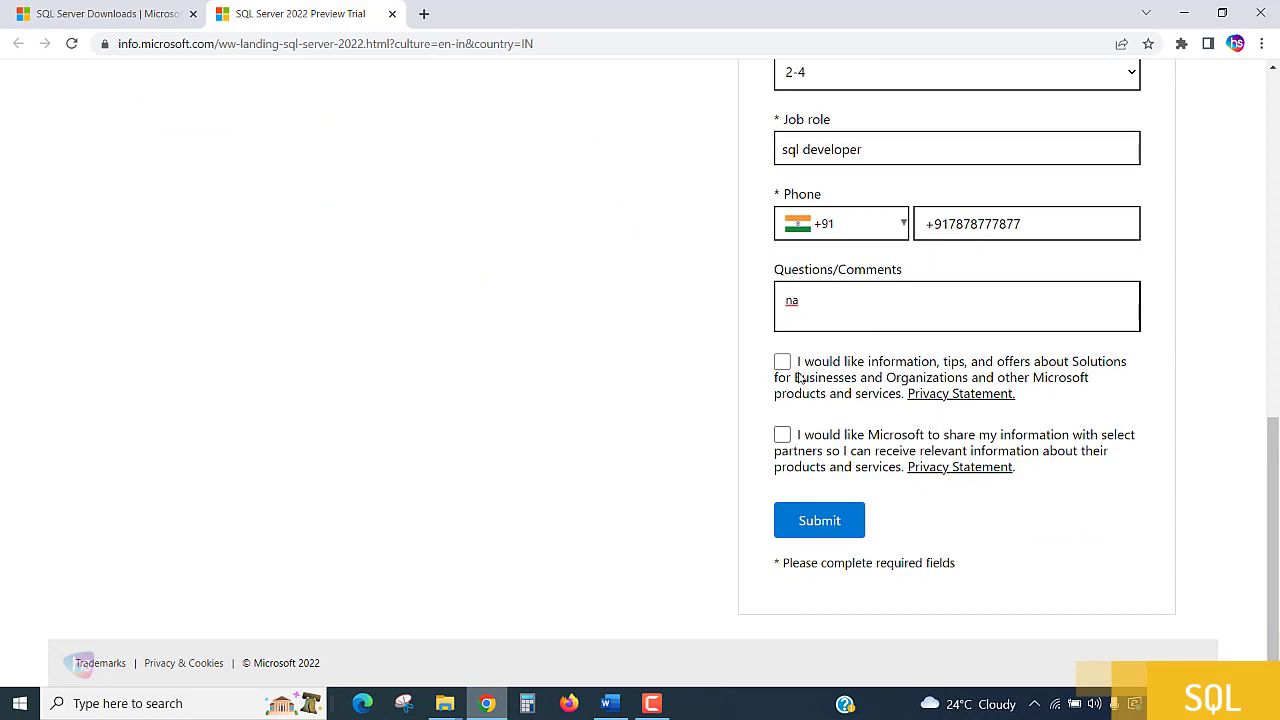
pyautogui.click(782, 362)
pyautogui.click(838, 524)
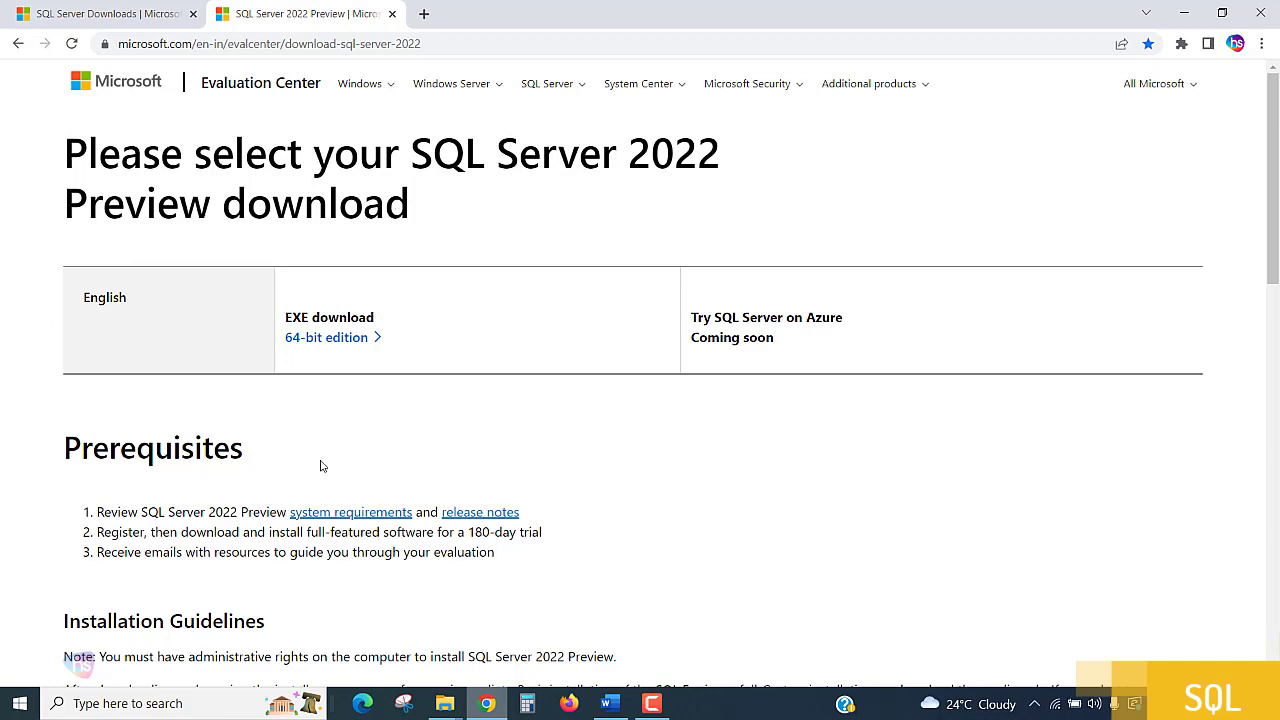
# Read the Evaluation Center prerequisites, highlighting the register-then-download line, then return to the SQL Server Downloads tab.
pyautogui.scroll(-1, 760, 408)
pyautogui.scroll(-2, 760, 408)
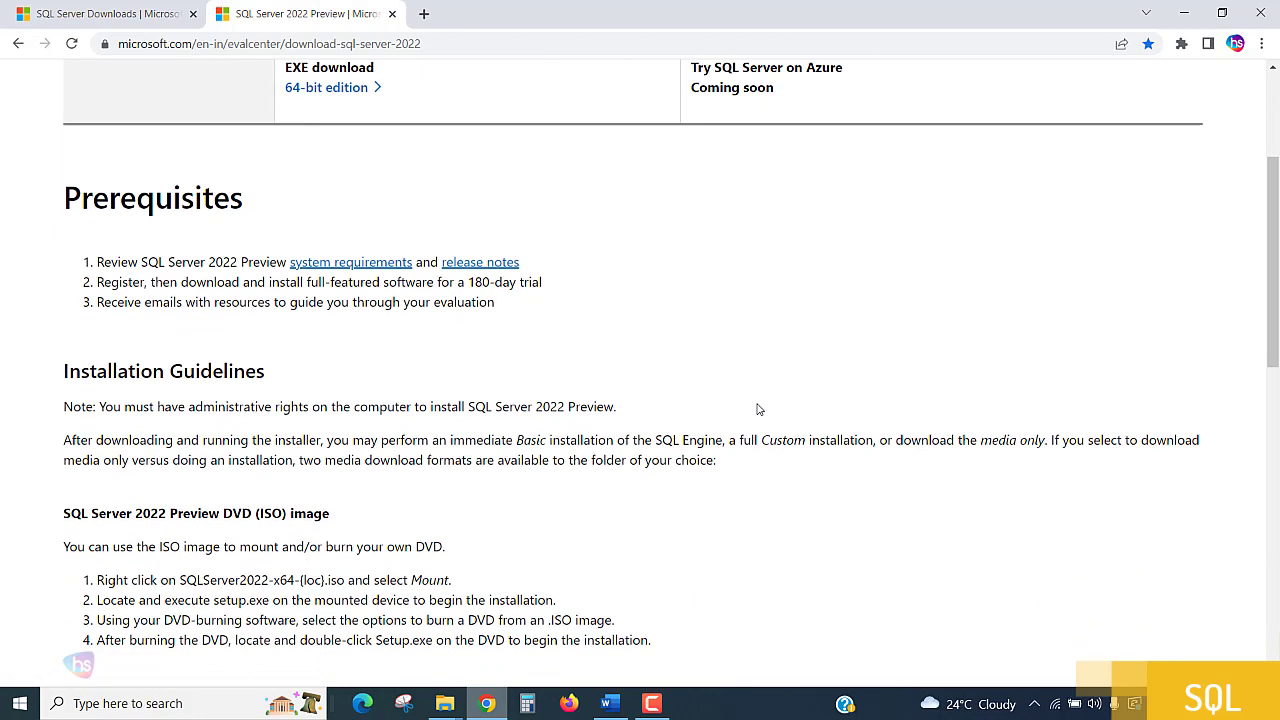
pyautogui.scroll(-4, 760, 408)
pyautogui.scroll(-3, 760, 410)
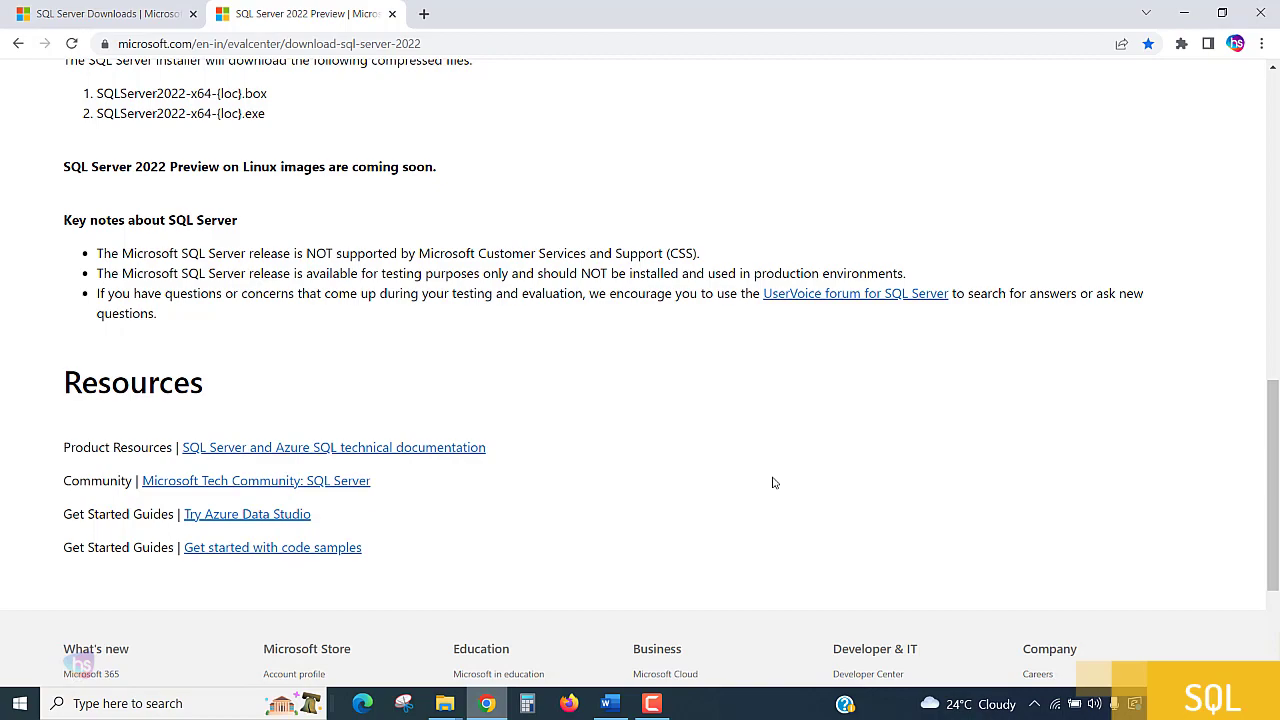
pyautogui.scroll(3, 772, 483)
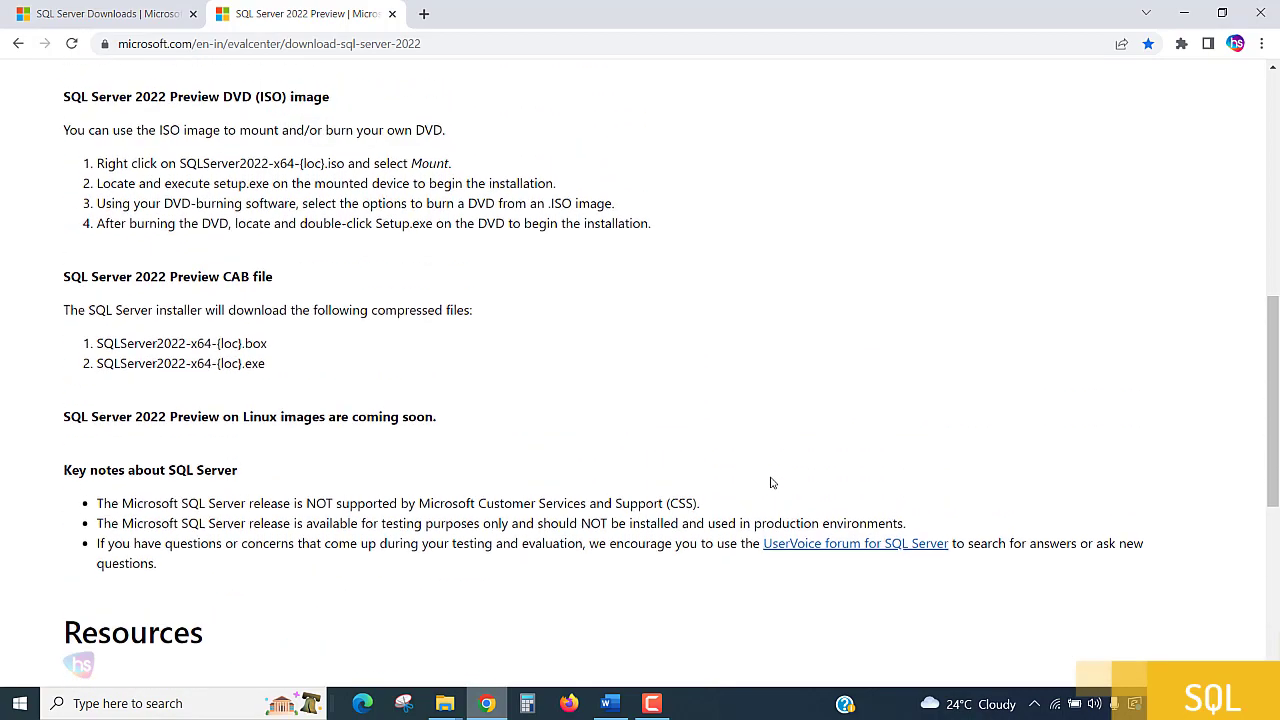
pyautogui.scroll(4, 765, 484)
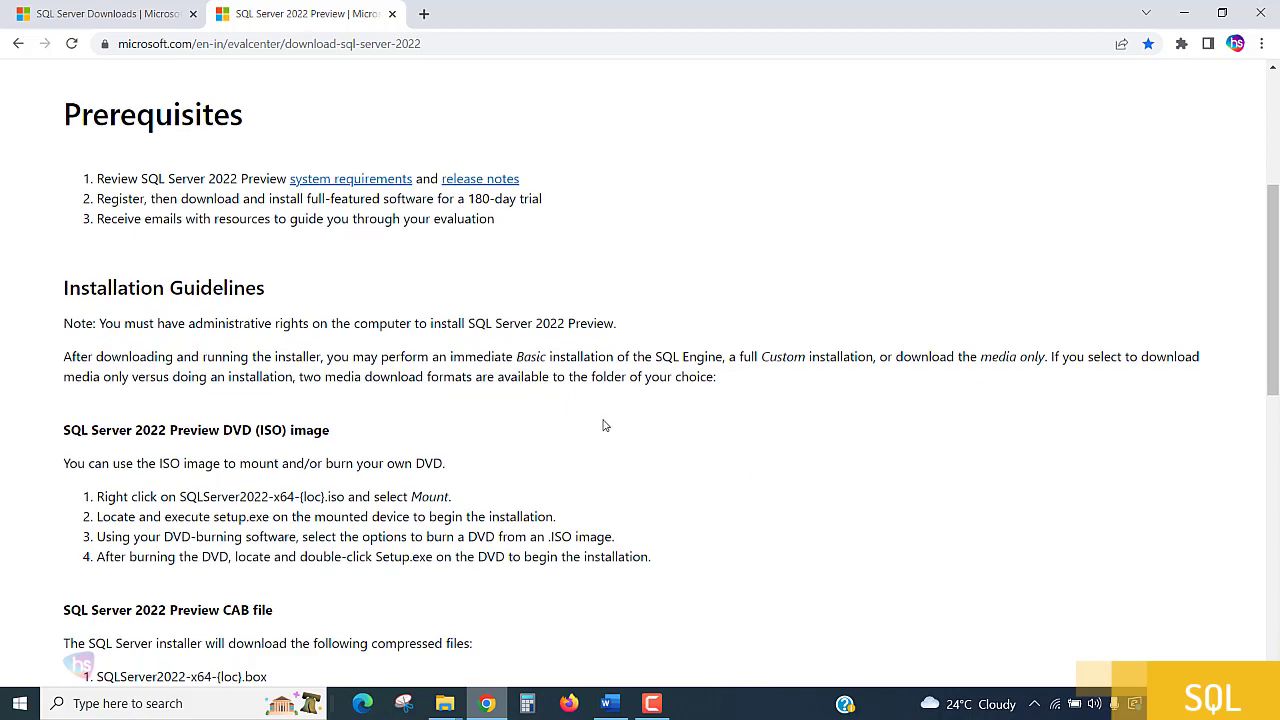
pyautogui.scroll(1, 603, 417)
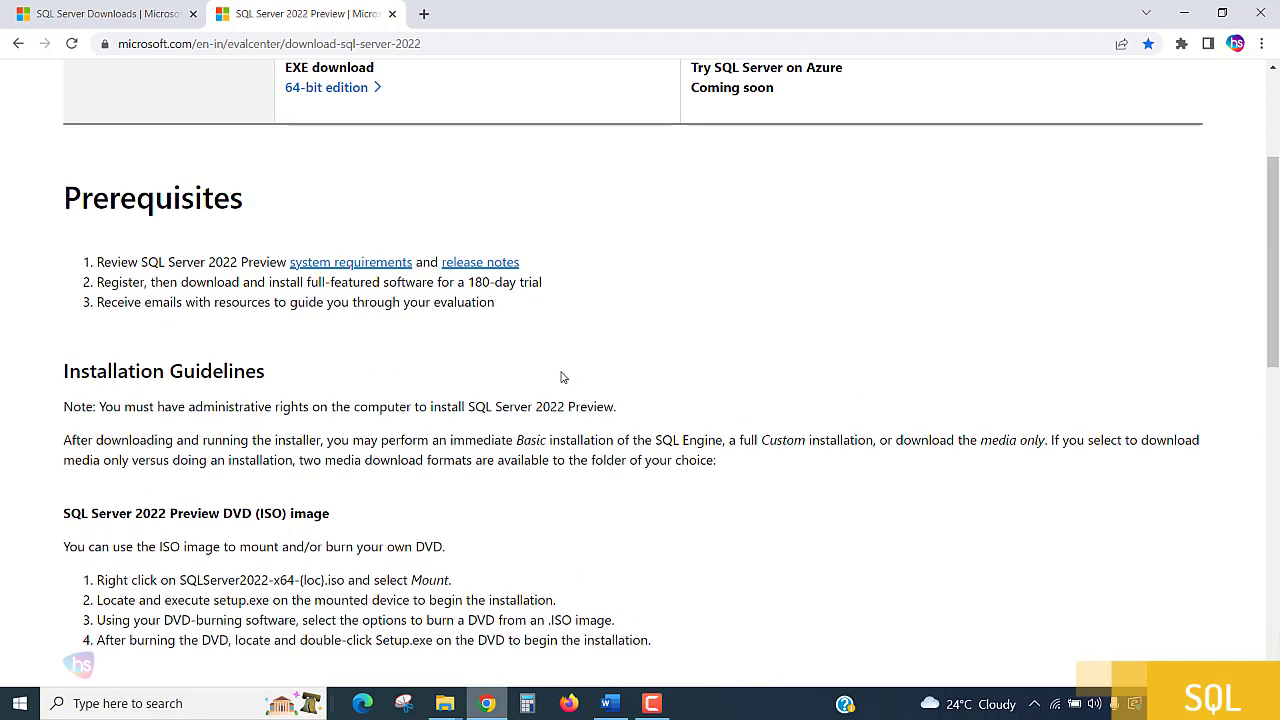
pyautogui.moveTo(118, 285); pyautogui.dragTo(558, 296)
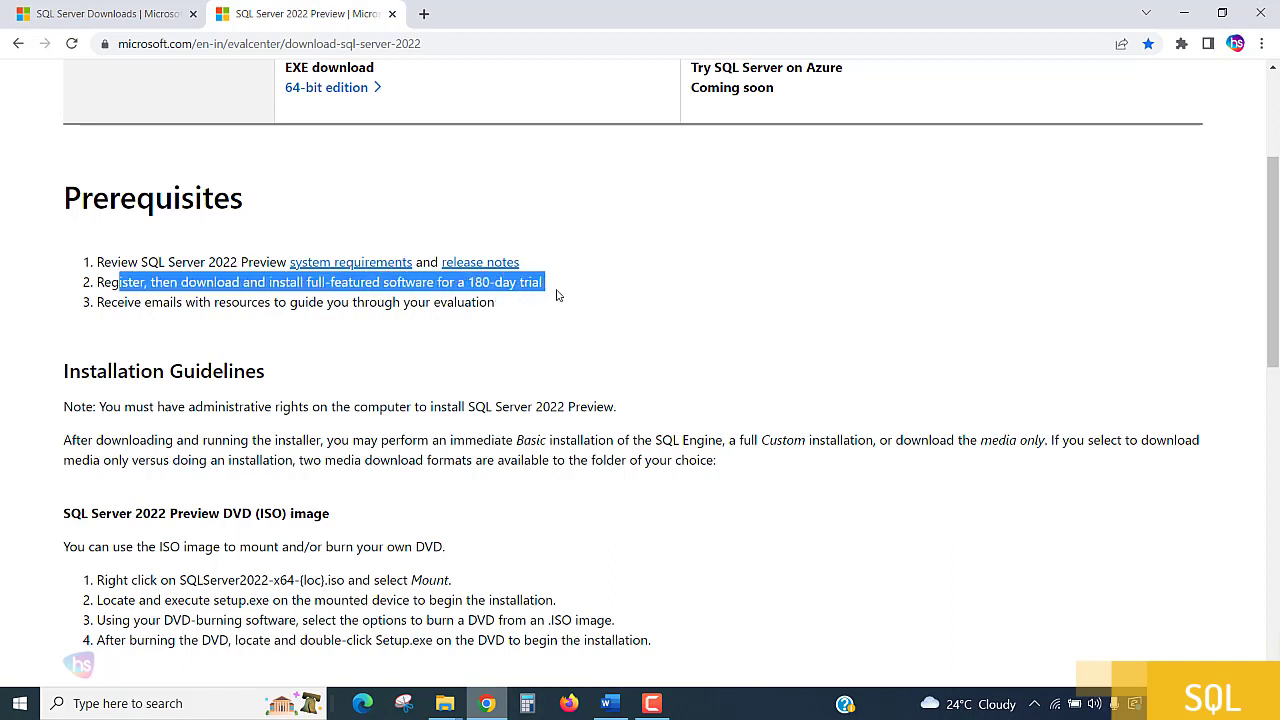
pyautogui.click(576, 291)
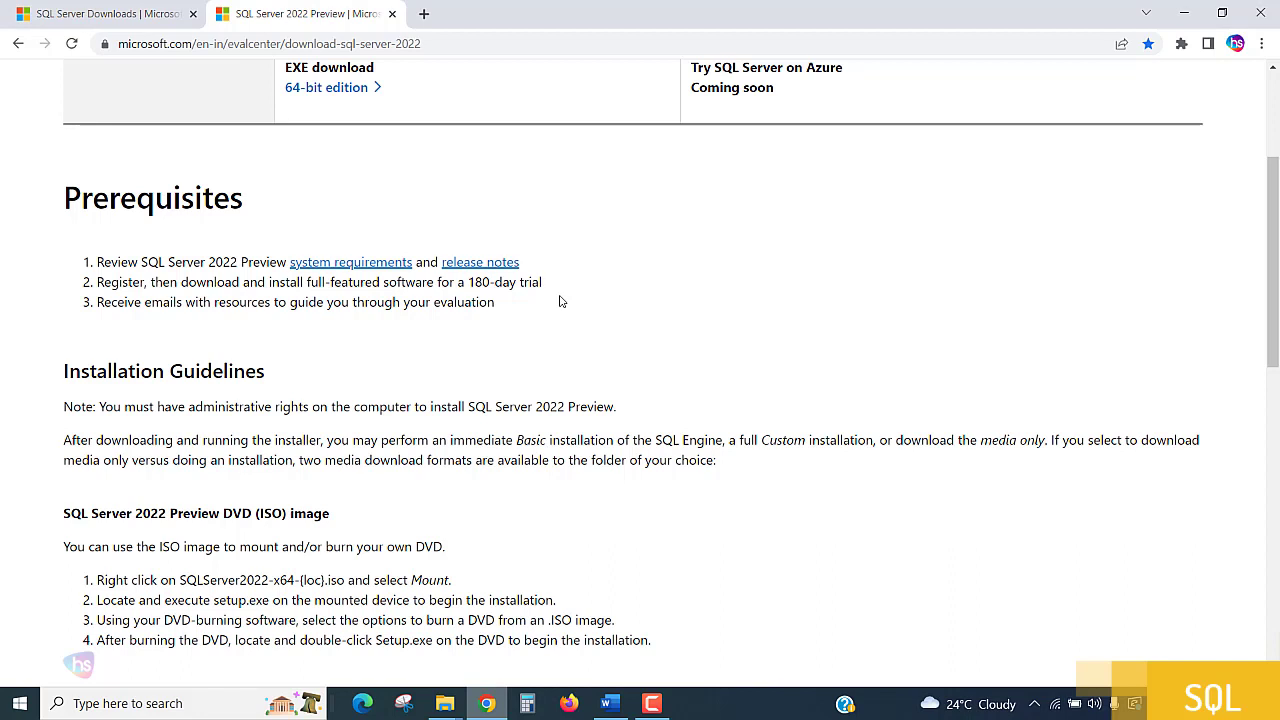
pyautogui.scroll(3, 634, 358)
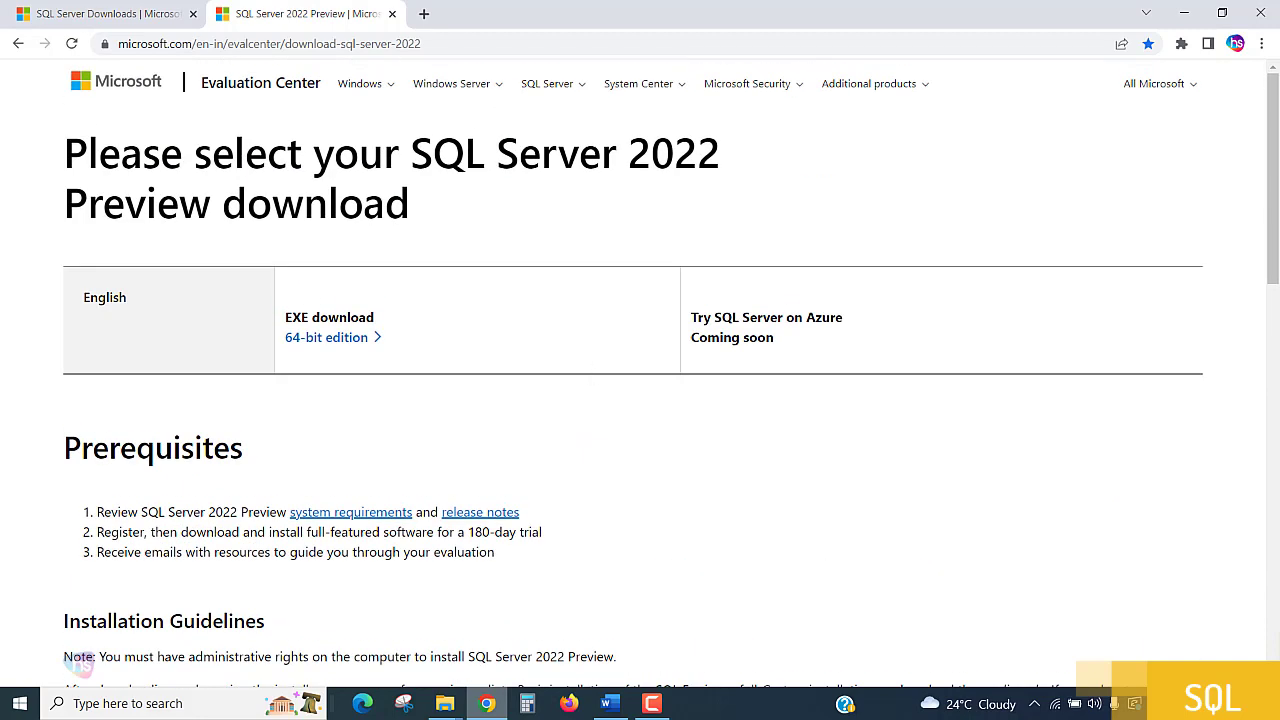
pyautogui.click(118, 13)
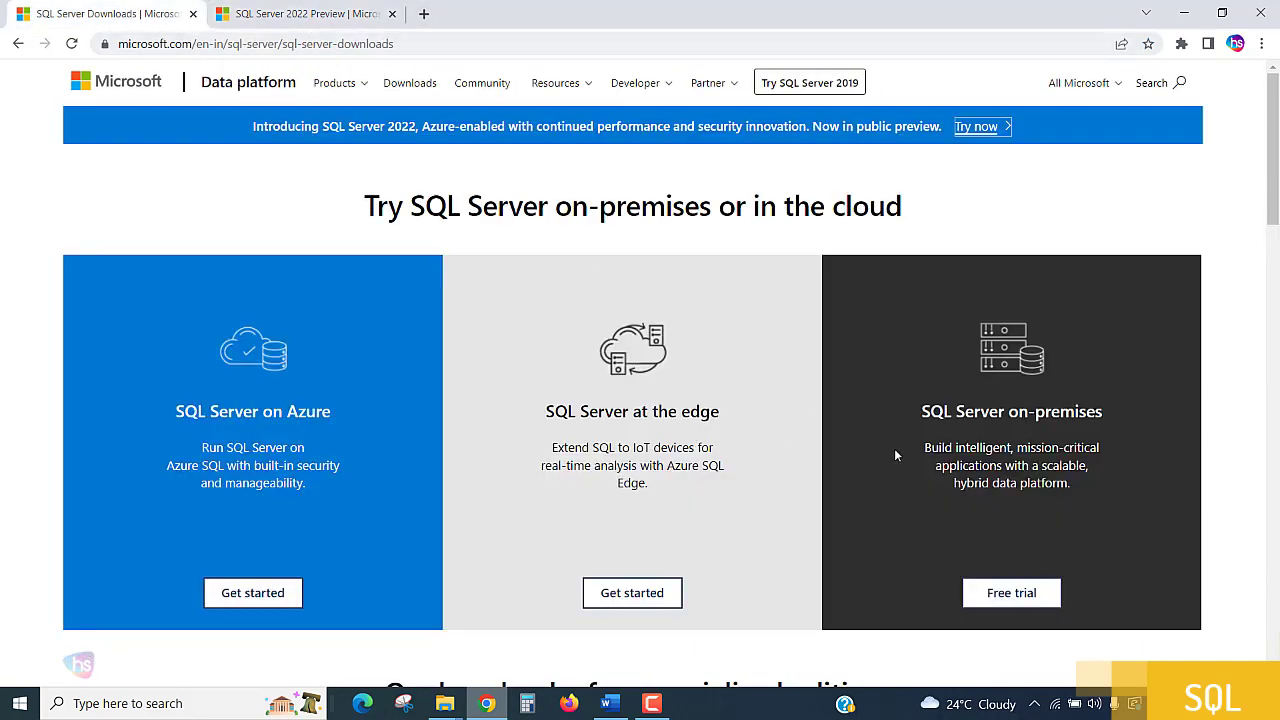
# Highlight the Express and Developer edition descriptions, then switch back to the SQL Server 2022 Preview tab.
pyautogui.scroll(-4, 889, 460)
pyautogui.scroll(-1, 889, 460)
pyautogui.moveTo(796, 353); pyautogui.dragTo(1016, 388)
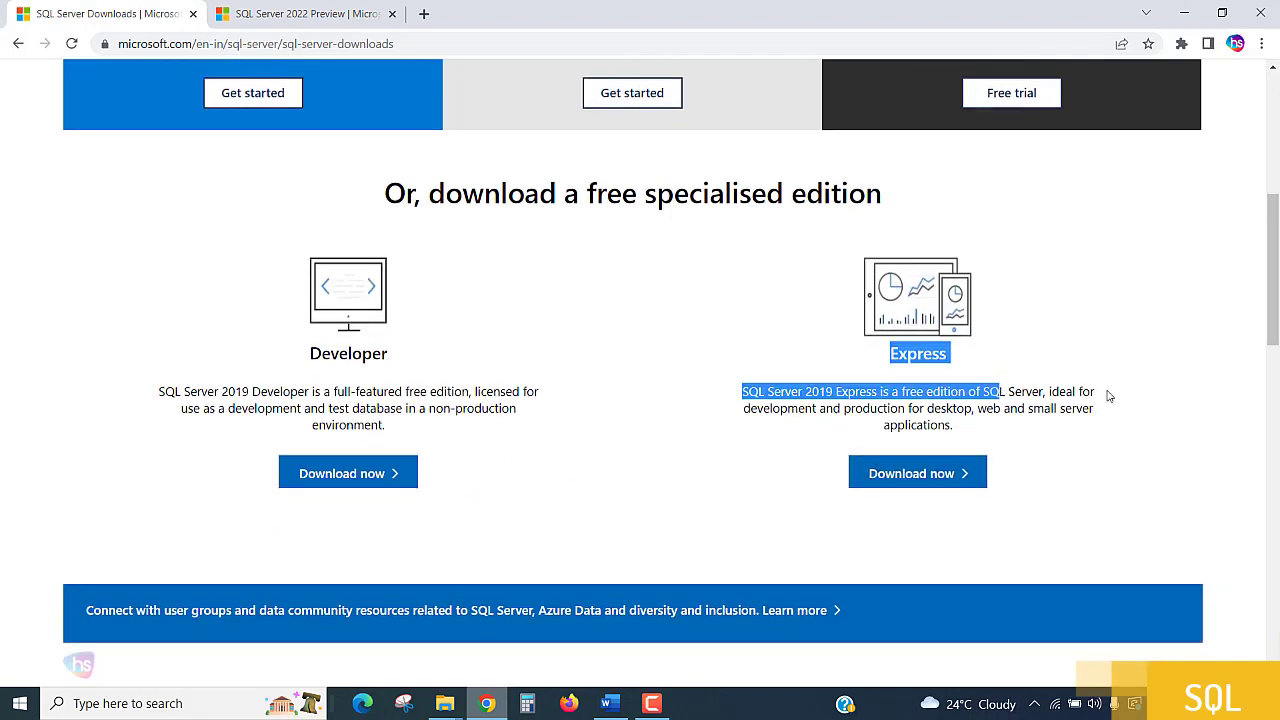
pyautogui.click(785, 392)
pyautogui.moveTo(785, 392); pyautogui.dragTo(1116, 412)
pyautogui.click(1155, 412)
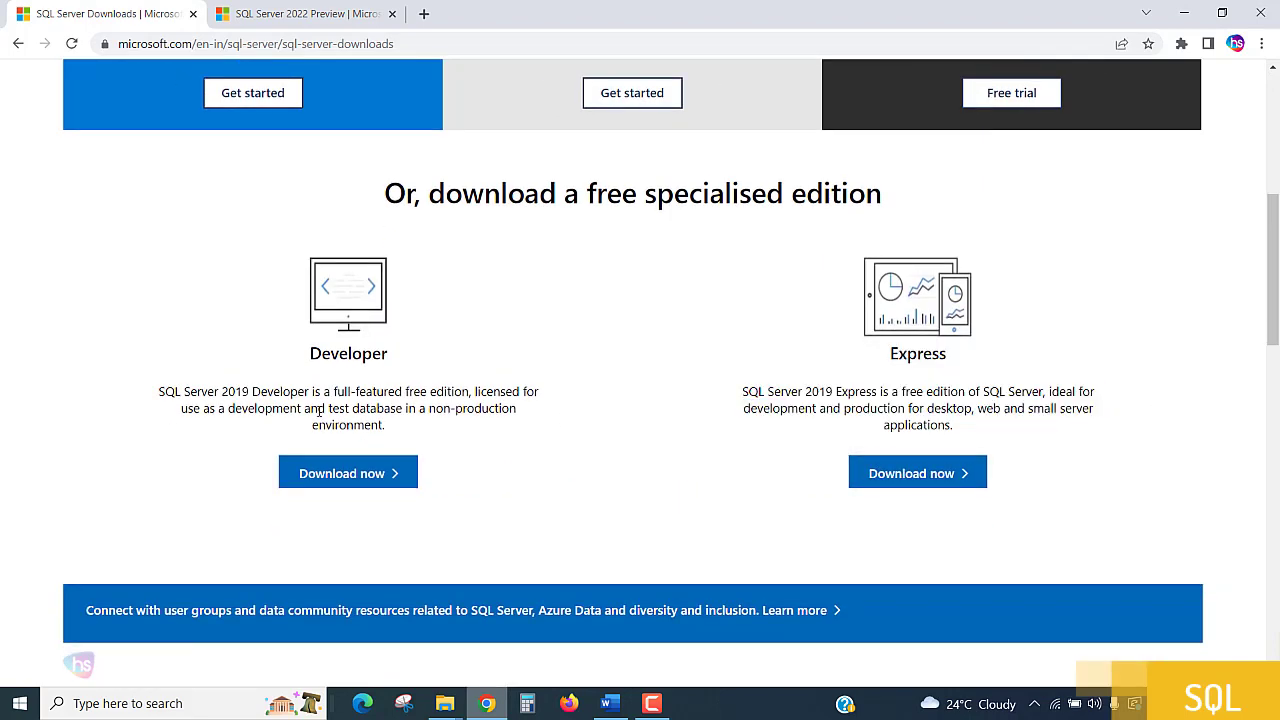
pyautogui.moveTo(105, 384); pyautogui.dragTo(540, 418)
pyautogui.click(675, 442)
pyautogui.scroll(3, 449, 277)
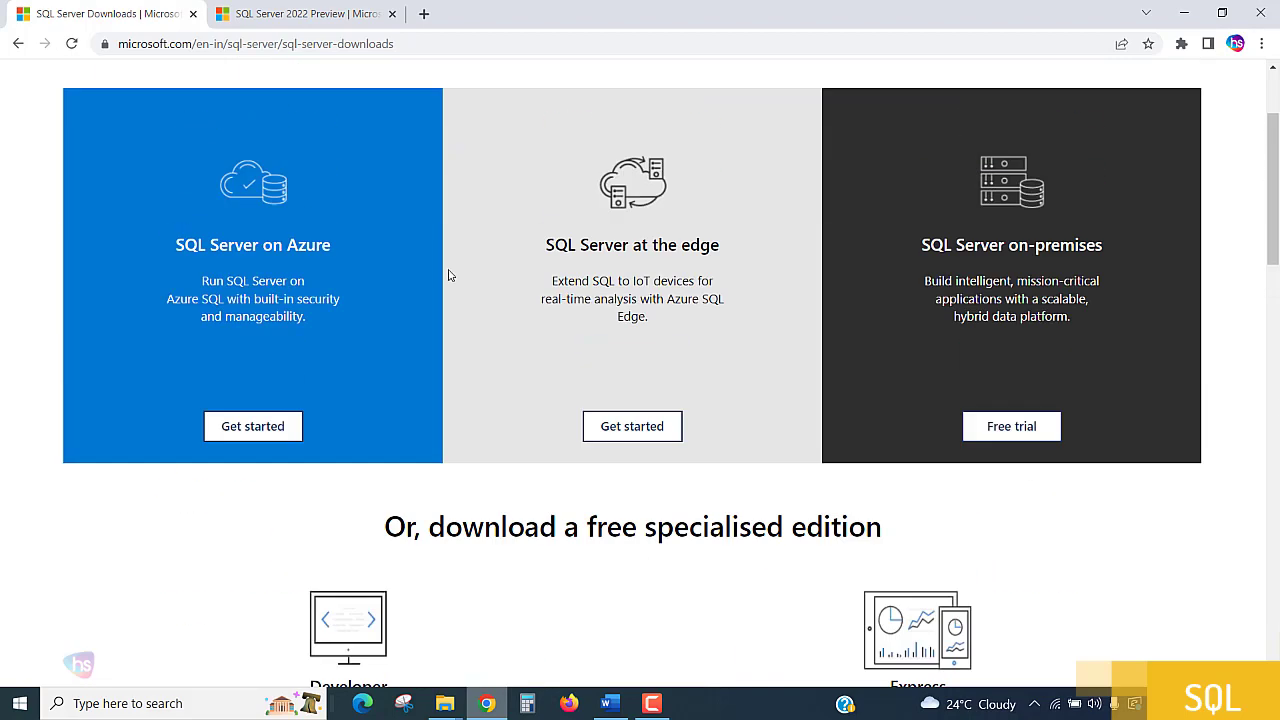
pyautogui.click(304, 16)
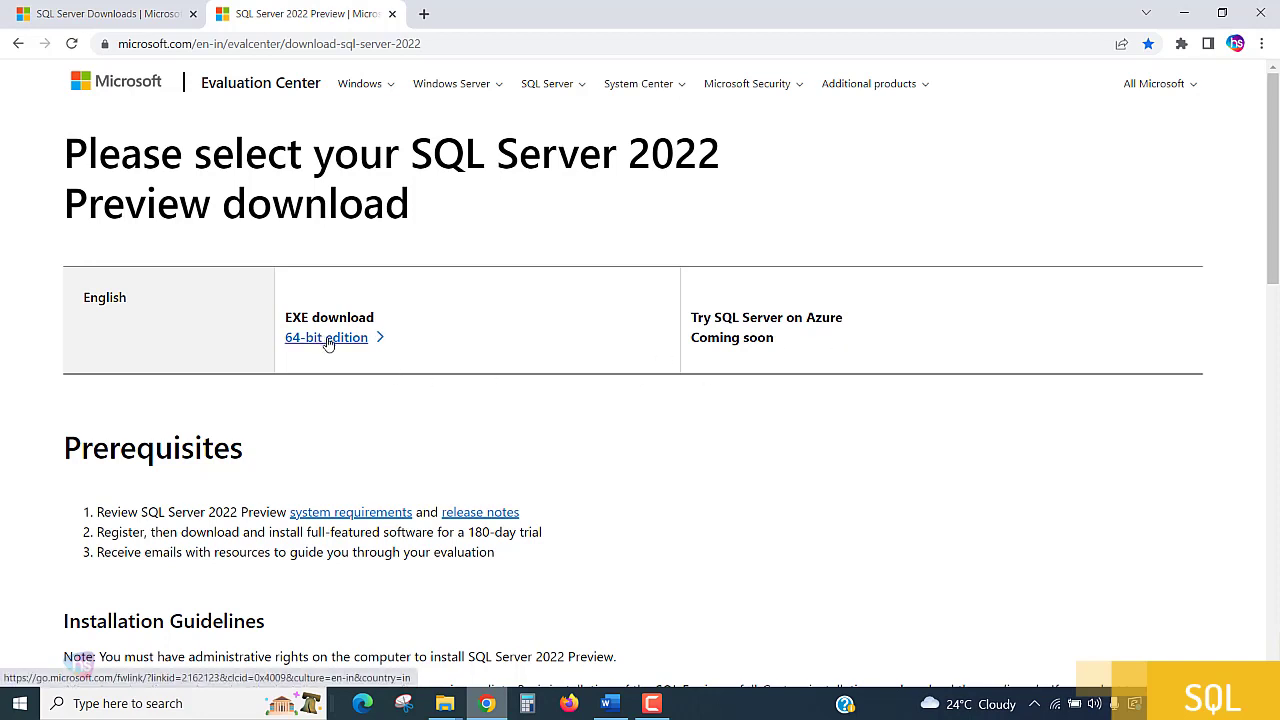
# Open the system requirements link in a new tab and highlight the 6 GB disk and 4 GB memory requirements.
pyautogui.rightClick(380, 517)
pyautogui.click(425, 526)
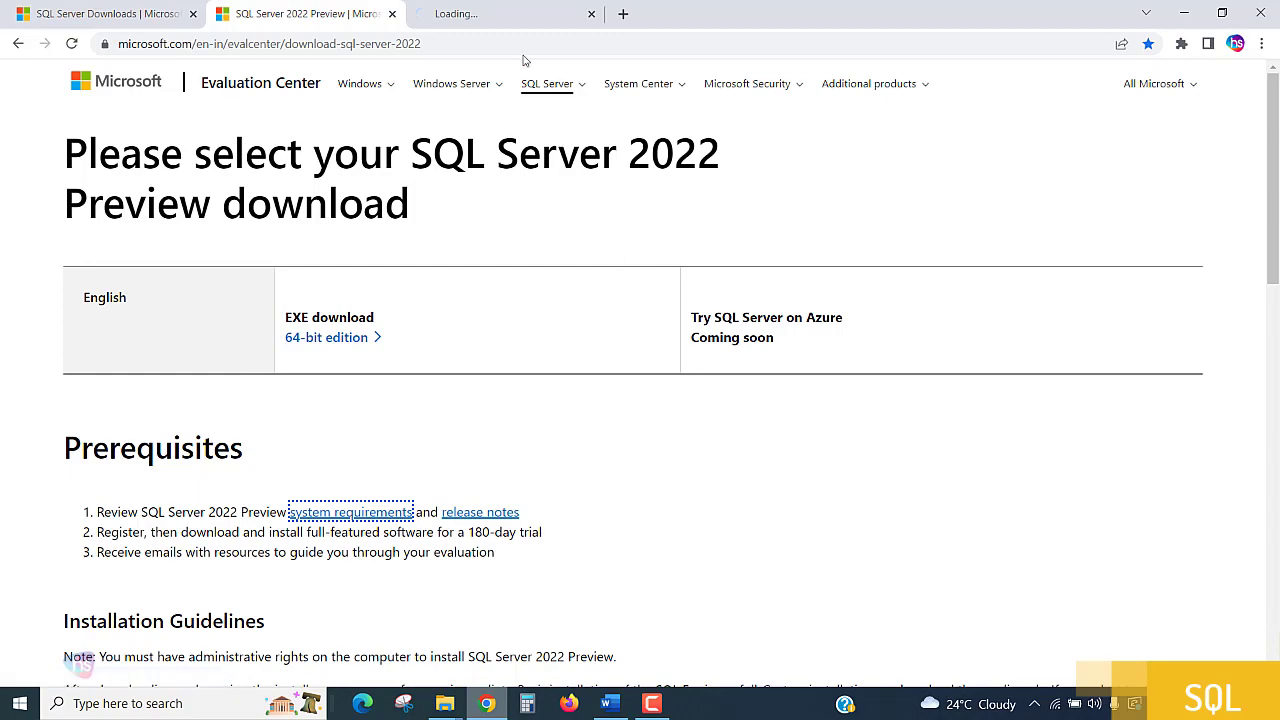
pyautogui.click(487, 13)
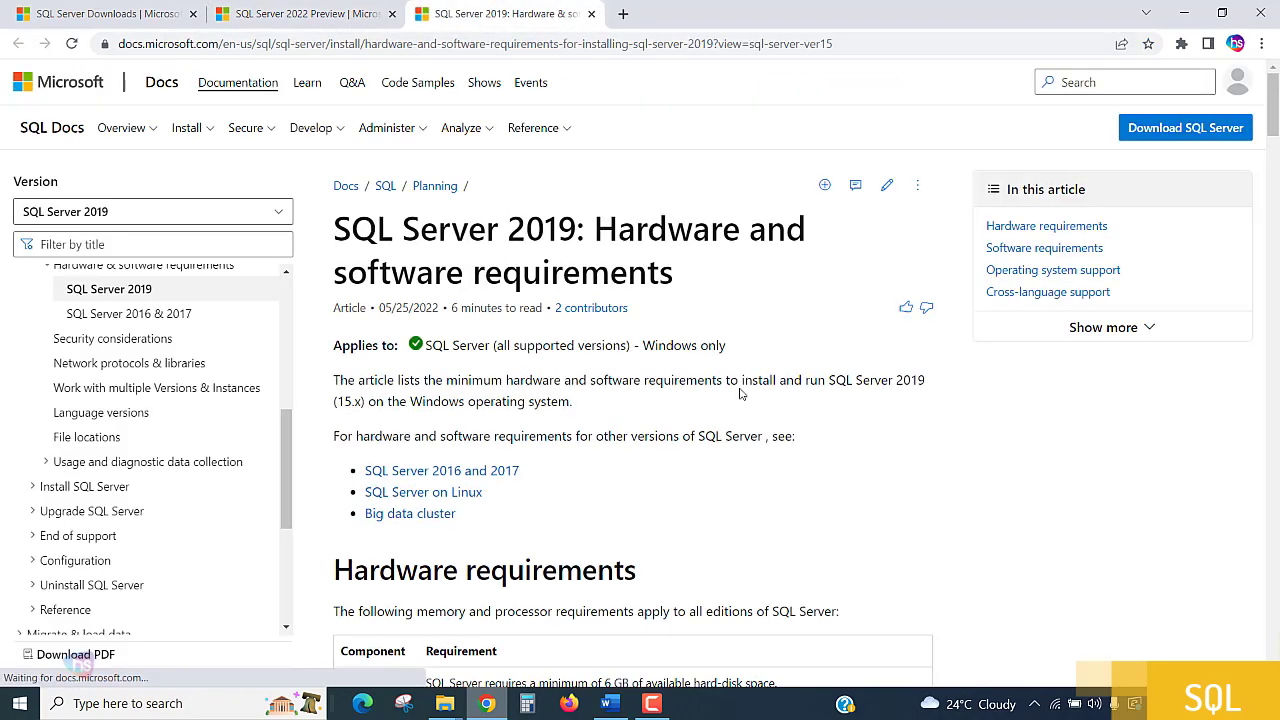
pyautogui.scroll(-2, 733, 391)
pyautogui.scroll(-3, 723, 406)
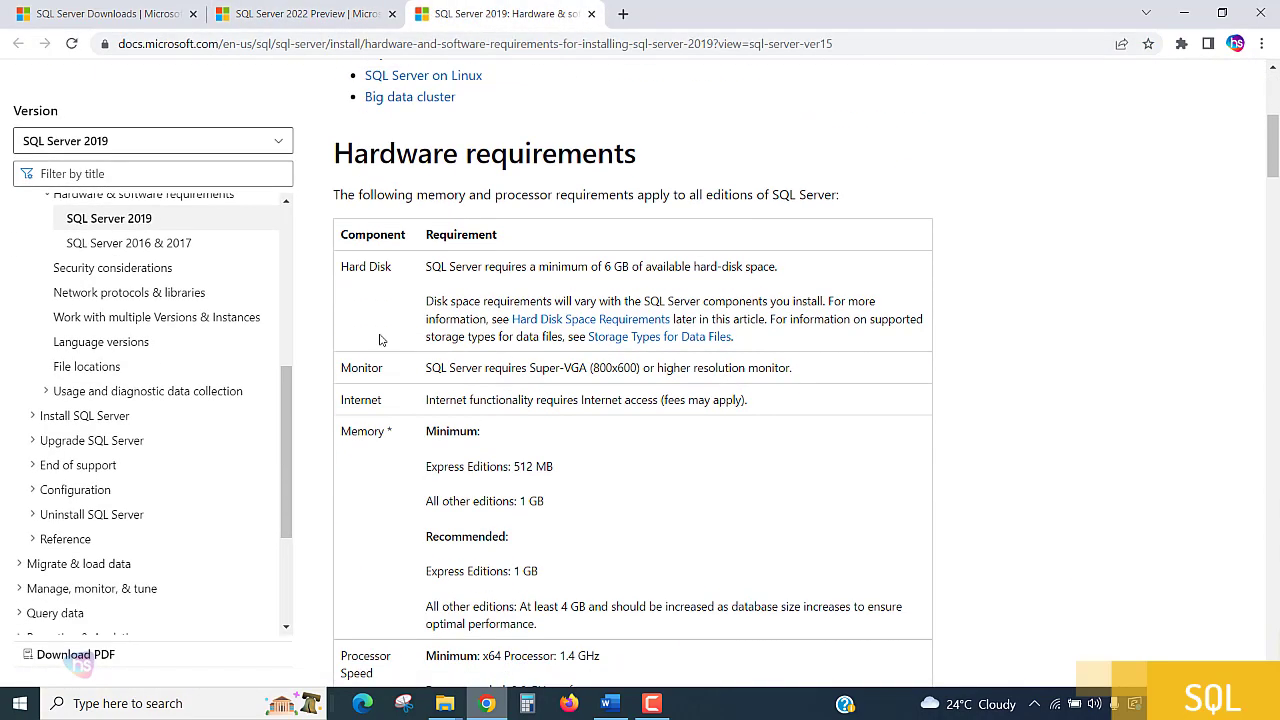
pyautogui.moveTo(551, 267); pyautogui.dragTo(795, 273)
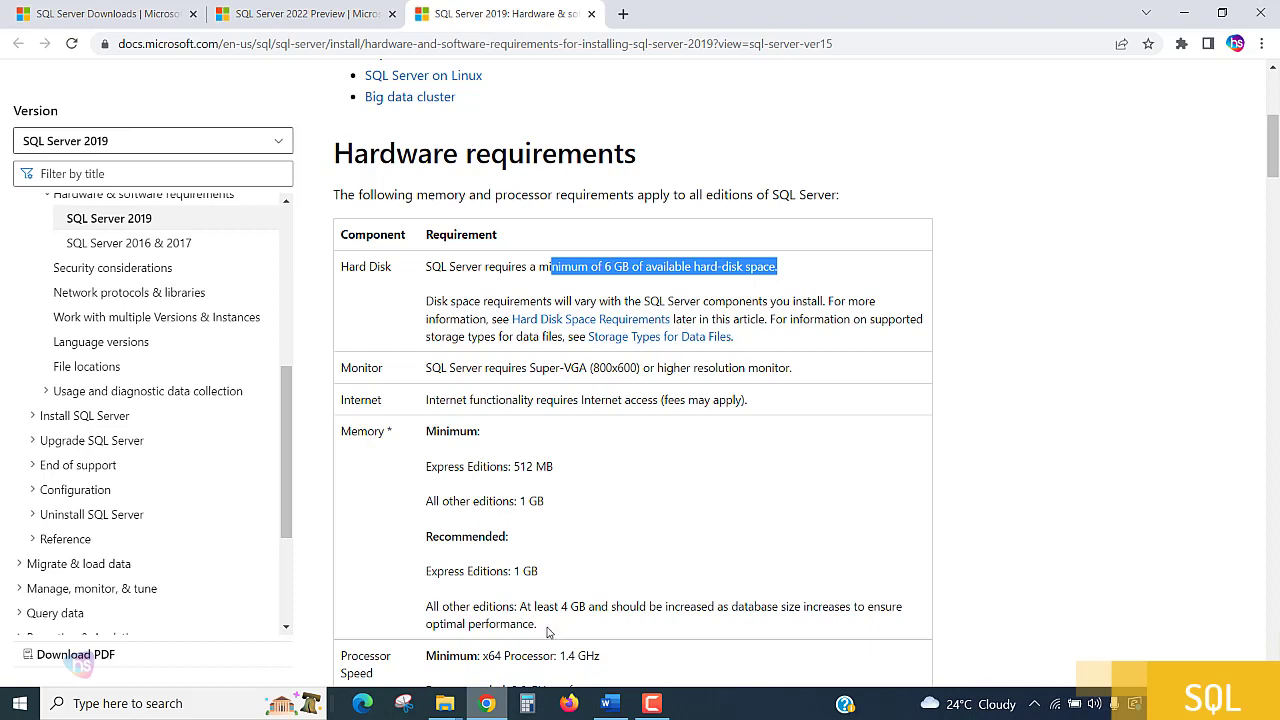
pyautogui.moveTo(560, 607); pyautogui.dragTo(782, 608)
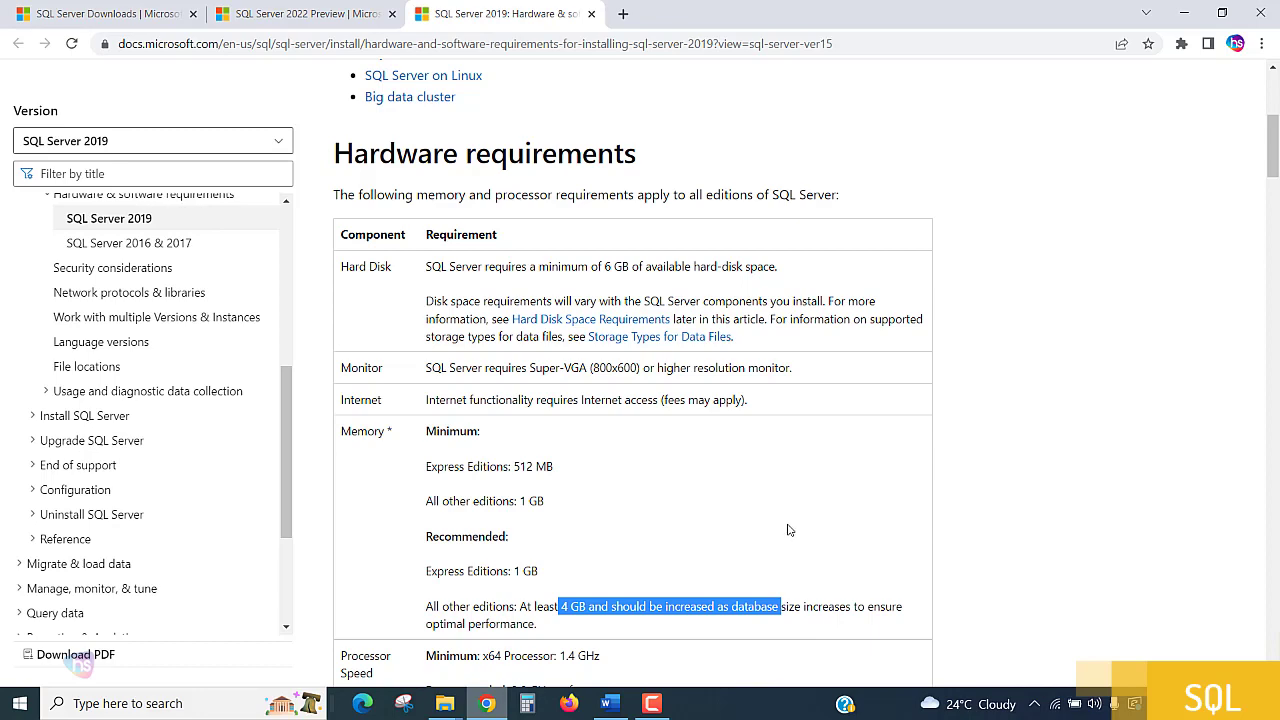
pyautogui.scroll(-2, 788, 530)
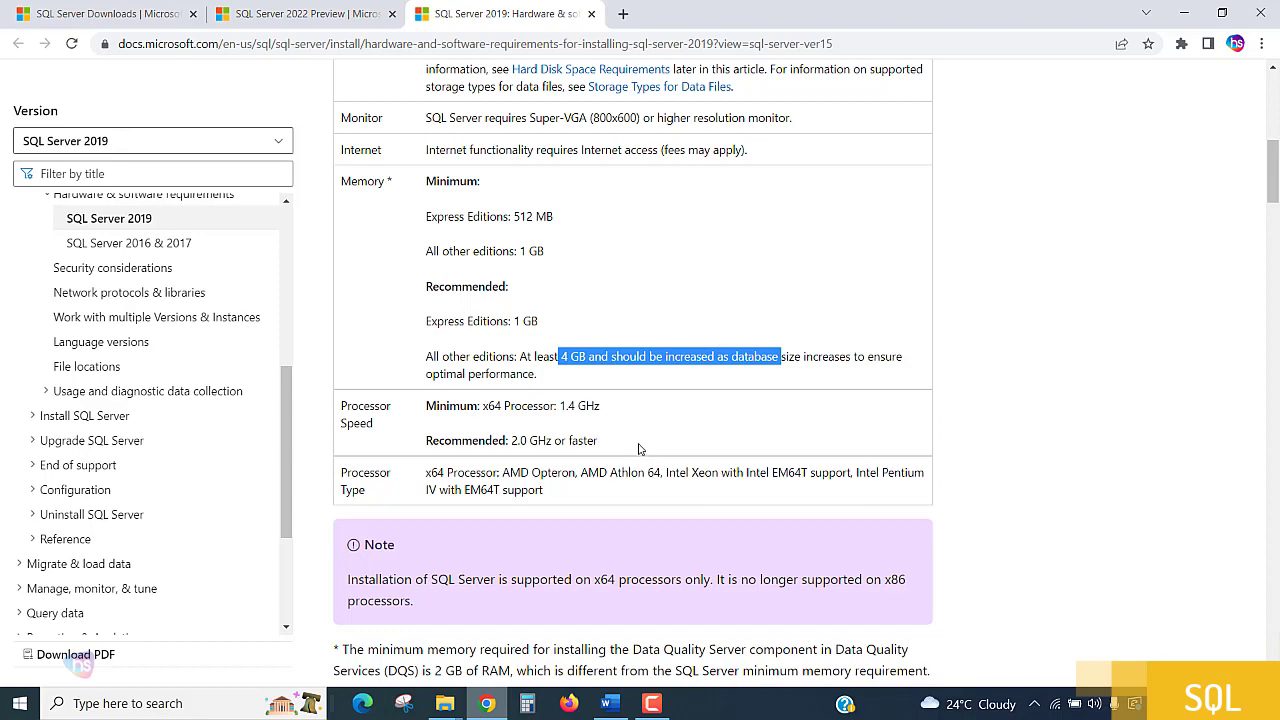
pyautogui.scroll(7, 650, 450)
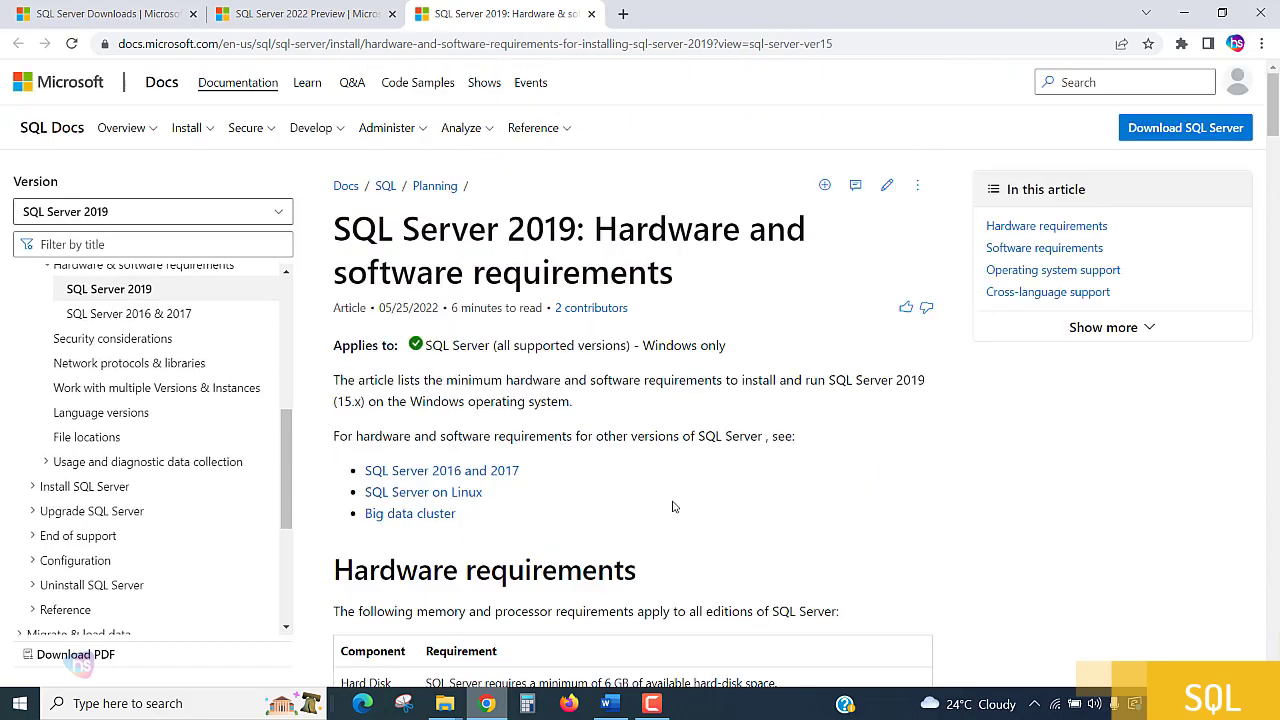
# Download the 64-bit SQL2022-SSEI-Eval.exe installer from the Preview page and run it.
pyautogui.click(282, 12)
pyautogui.click(323, 340)
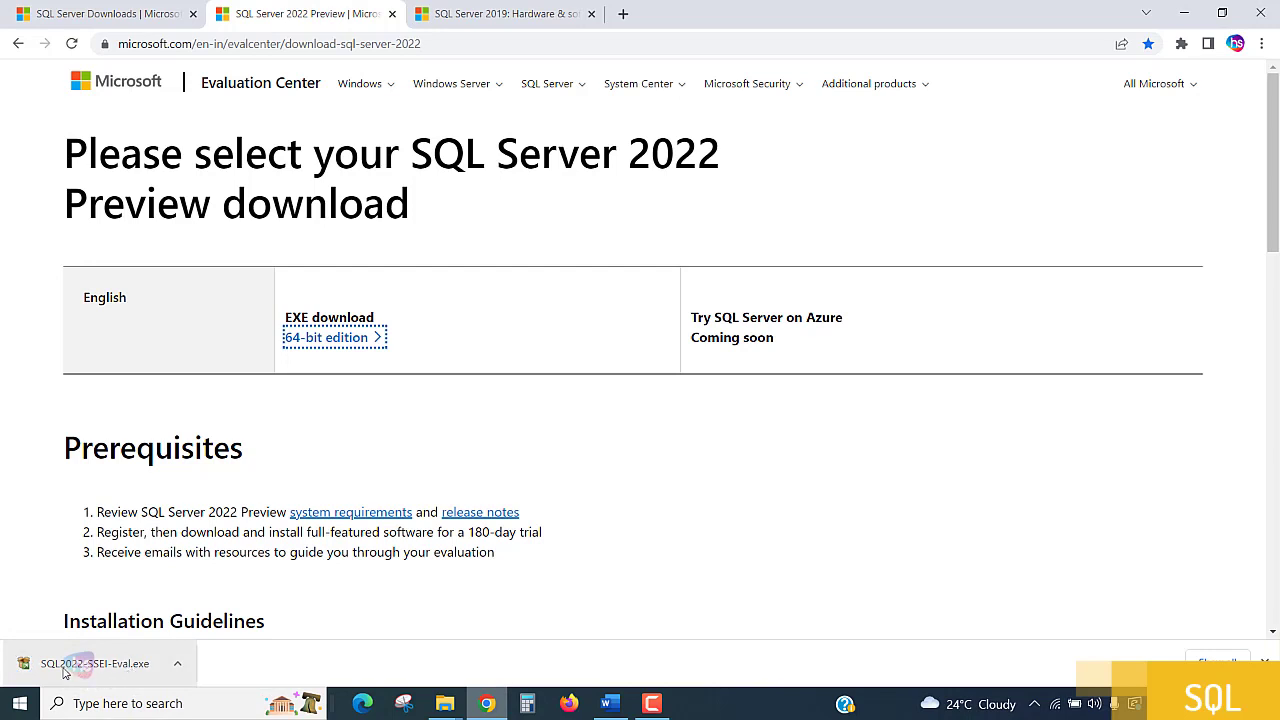
pyautogui.click(177, 664)
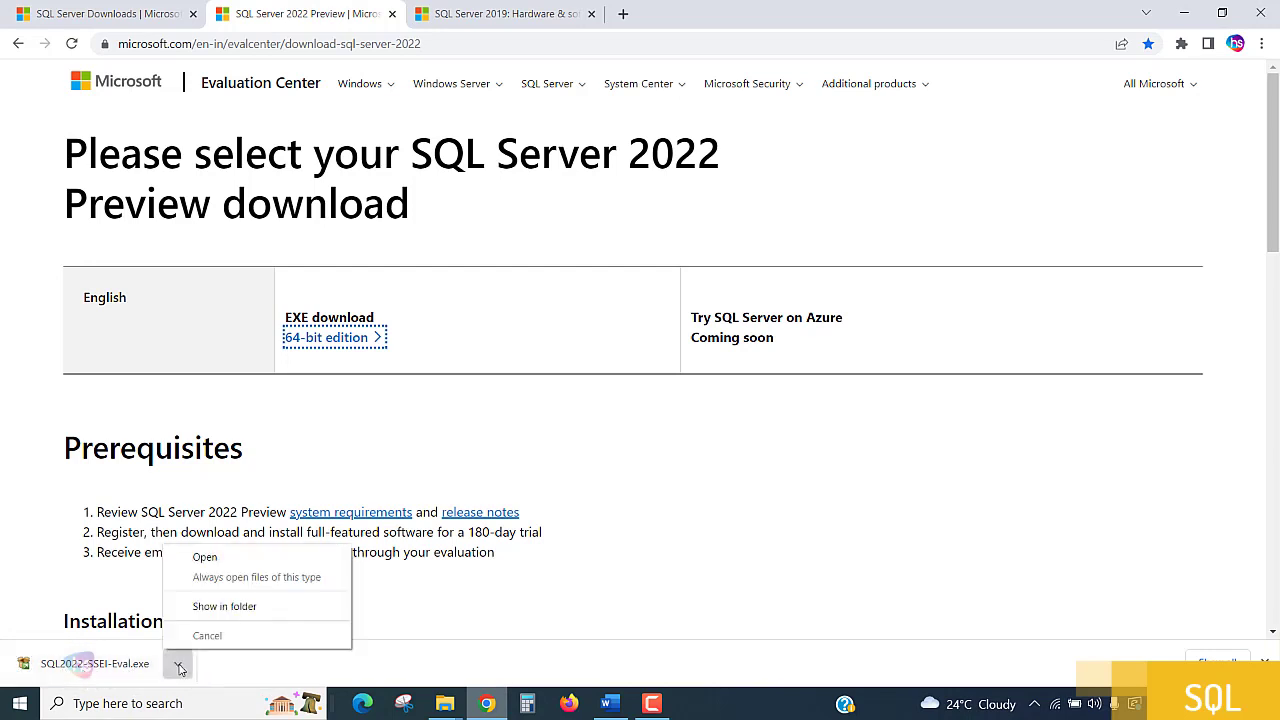
pyautogui.click(224, 560)
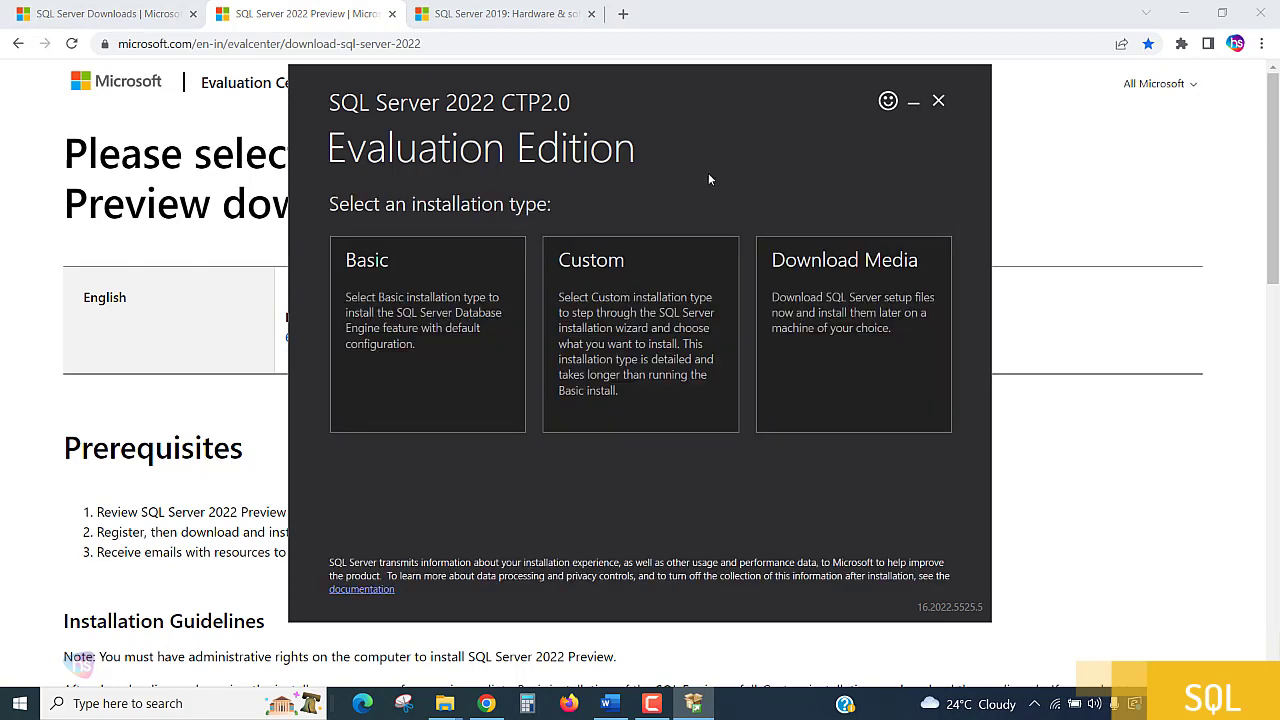
# Choose the Download Media installation type in the SQL Server 2022 installer.
pyautogui.click(852, 357)
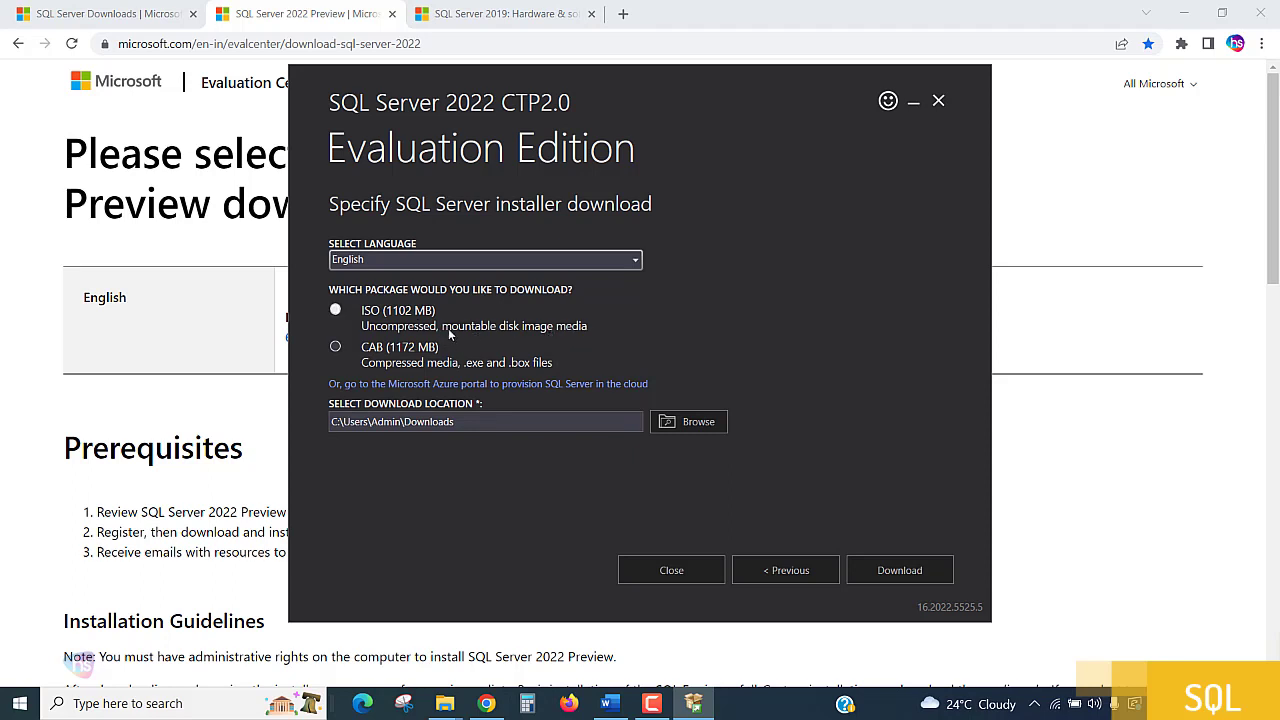
# Download the 1172 MB CAB setup media to C:\Users\Admin\Downloads.
pyautogui.click(381, 354)
pyautogui.click(486, 423)
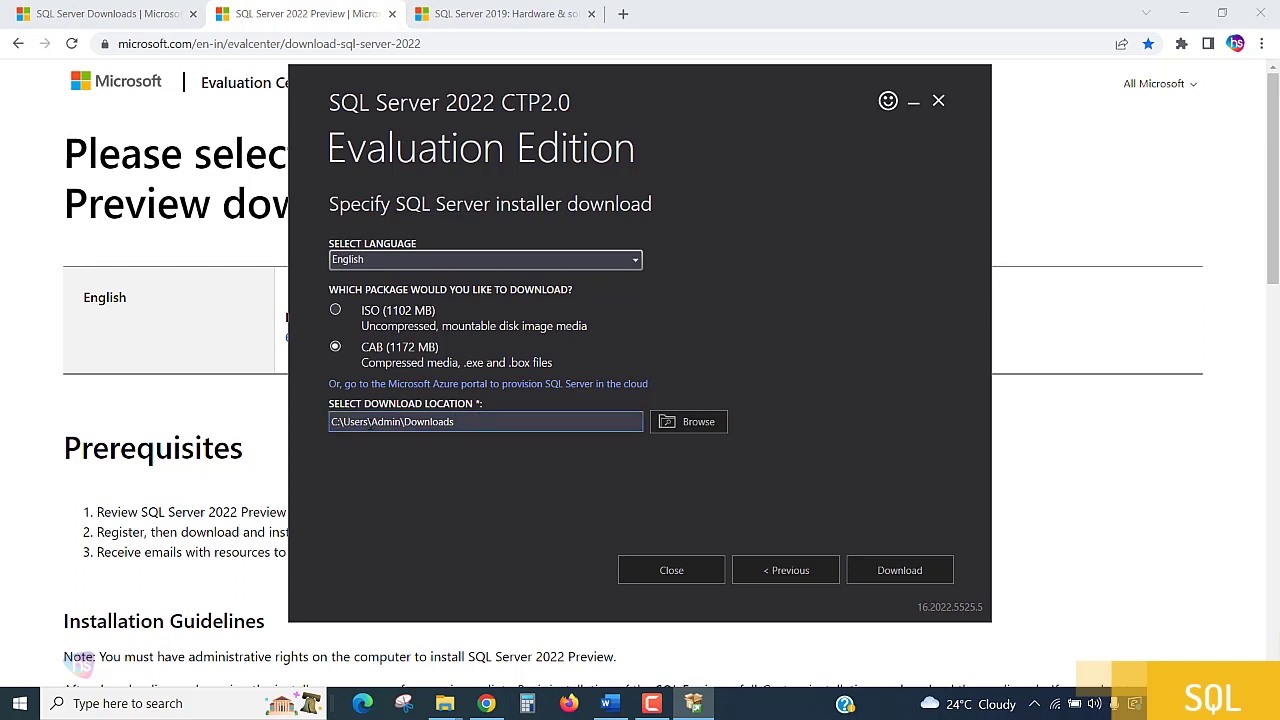
pyautogui.hotkey('ctrl', 'a')
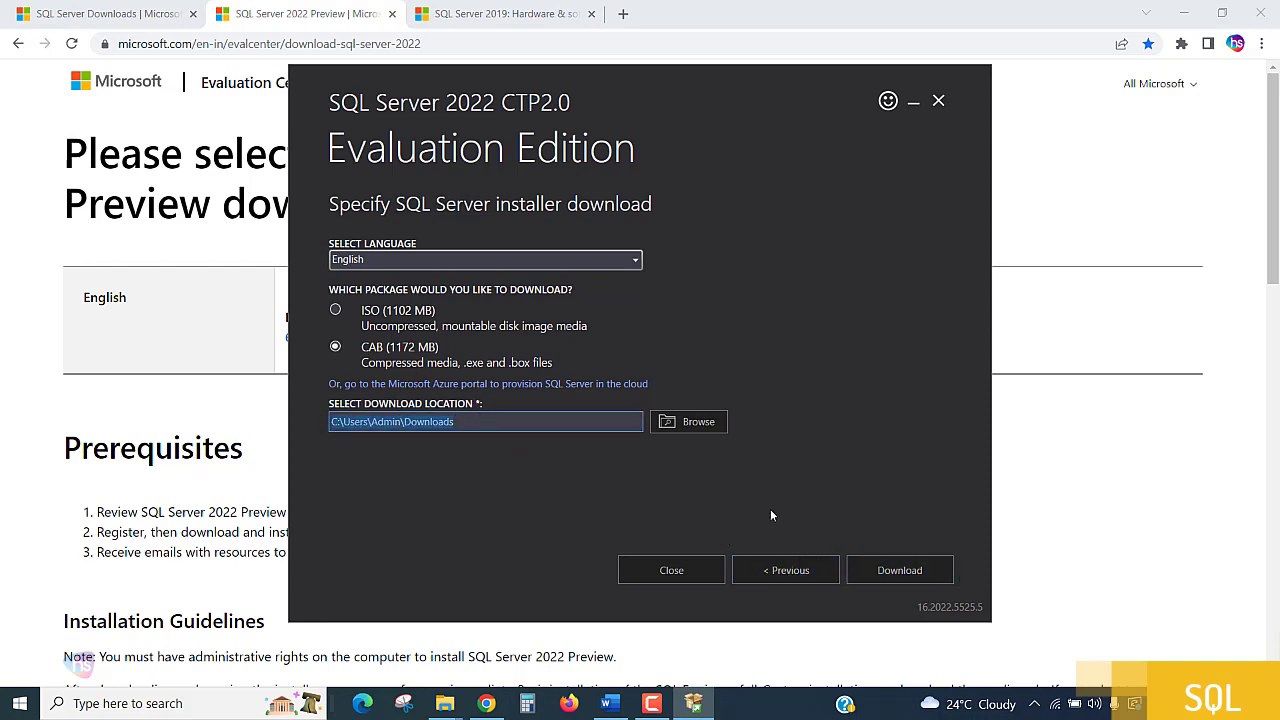
pyautogui.click(578, 424)
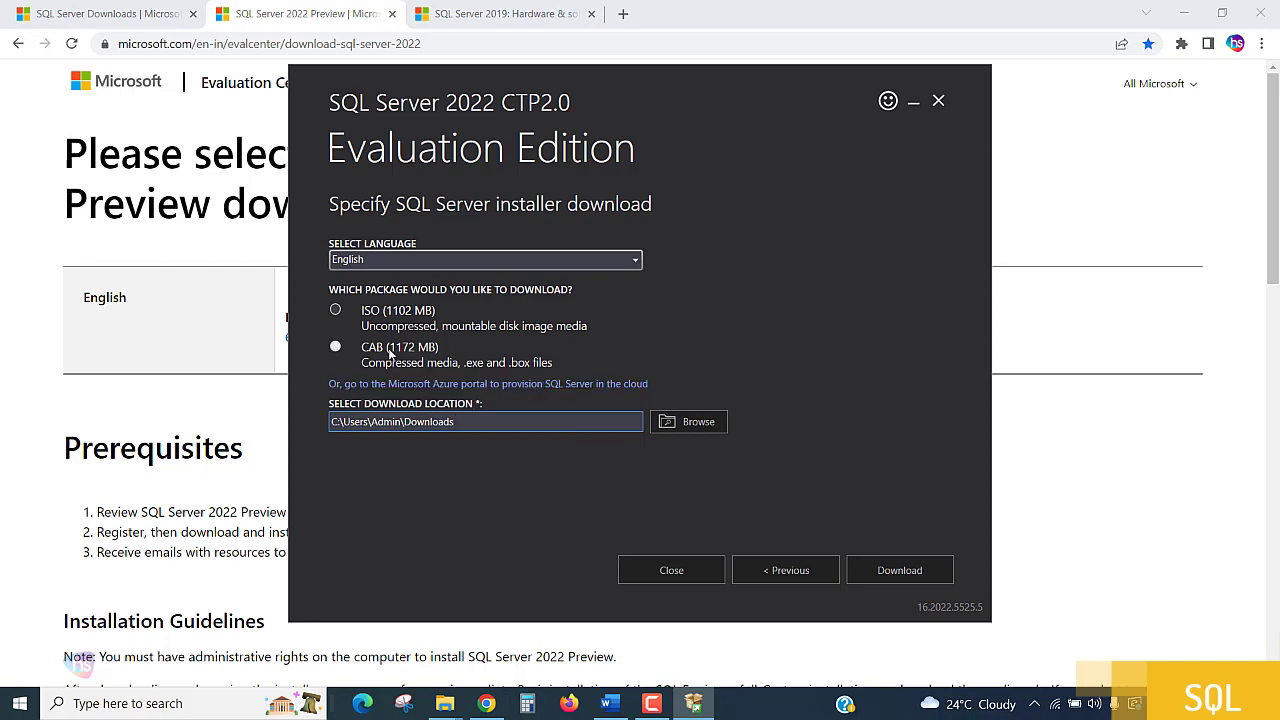
pyautogui.click(905, 574)
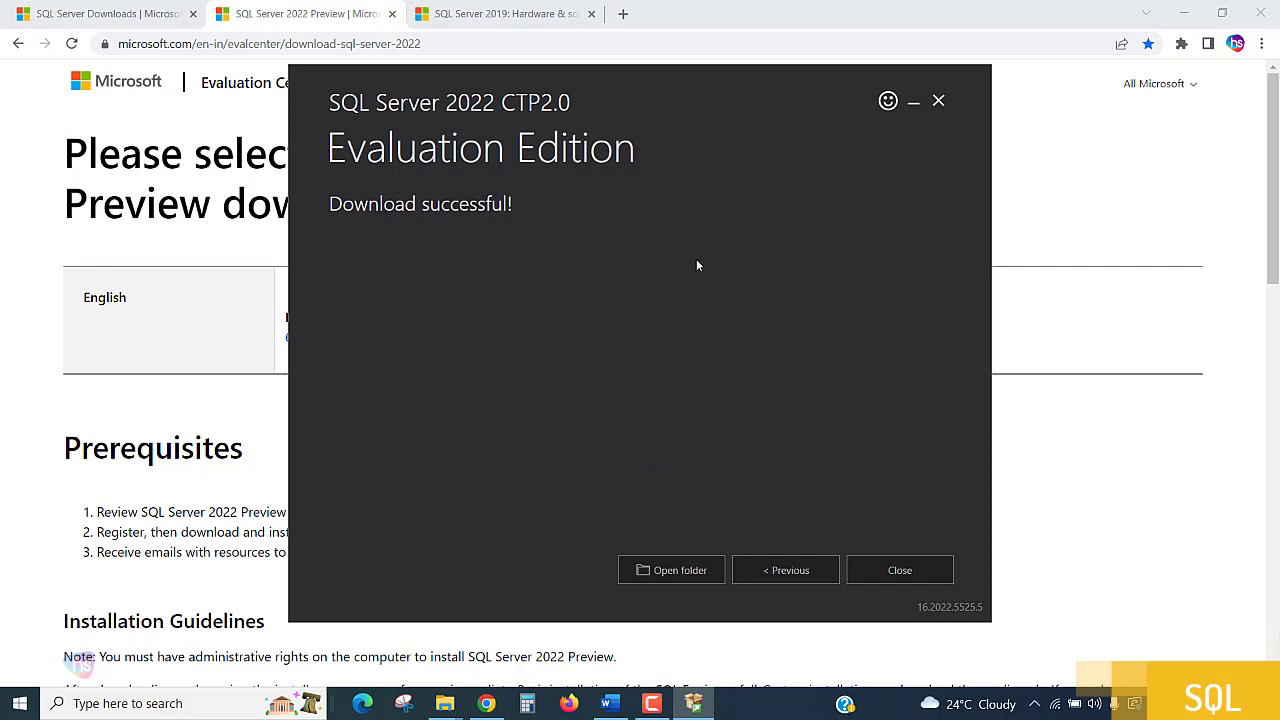
# Open the downloaded media's folder in File Explorer and refresh the Downloads listing.
pyautogui.click(686, 572)
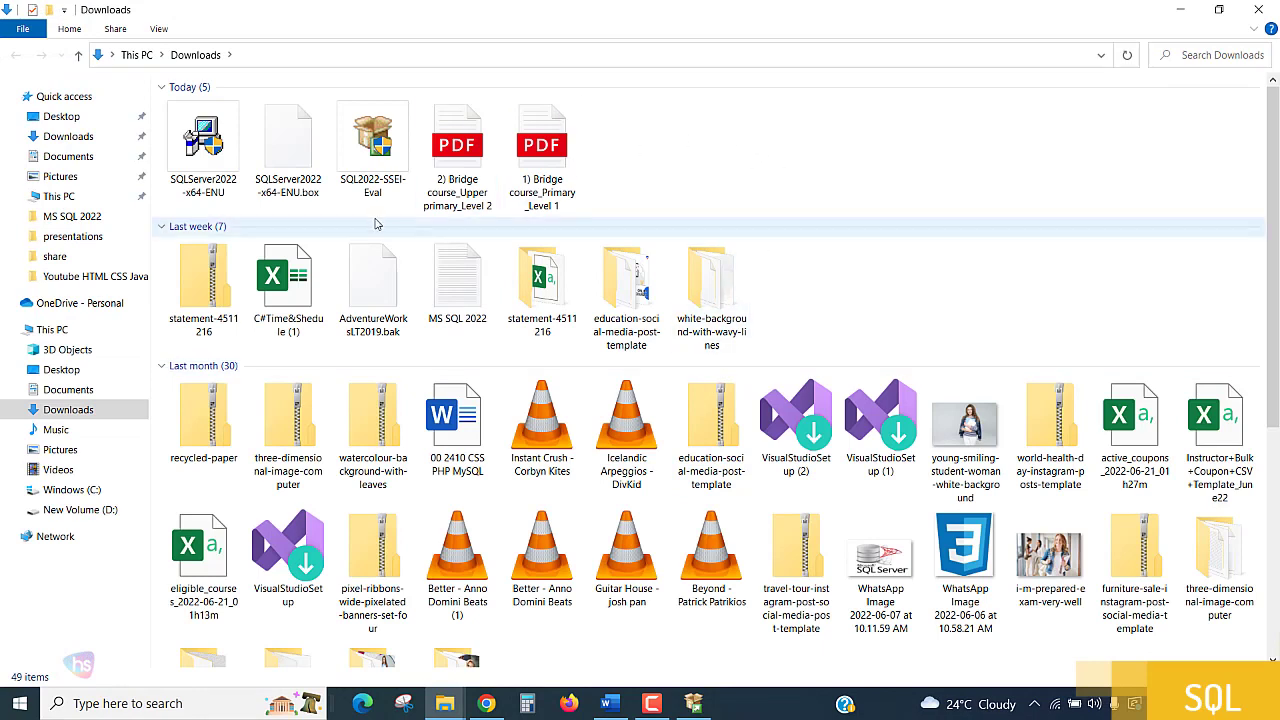
pyautogui.moveTo(376, 201)
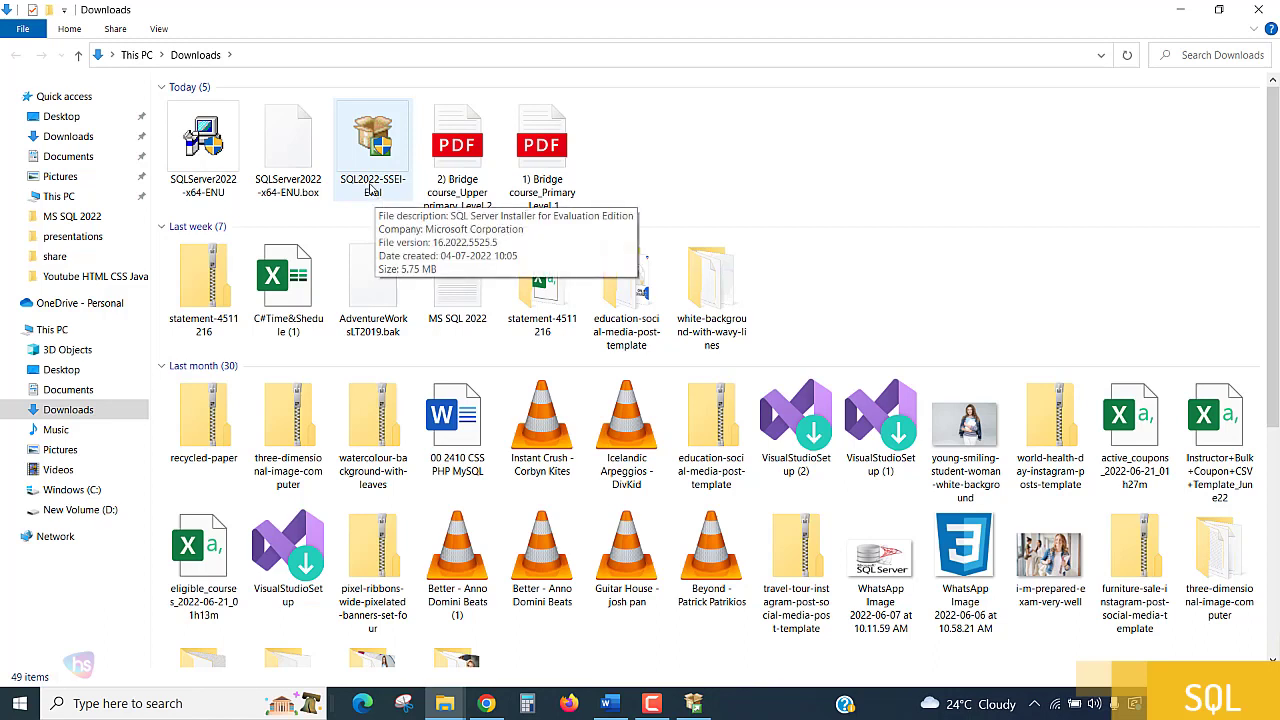
pyautogui.rightClick(778, 165)
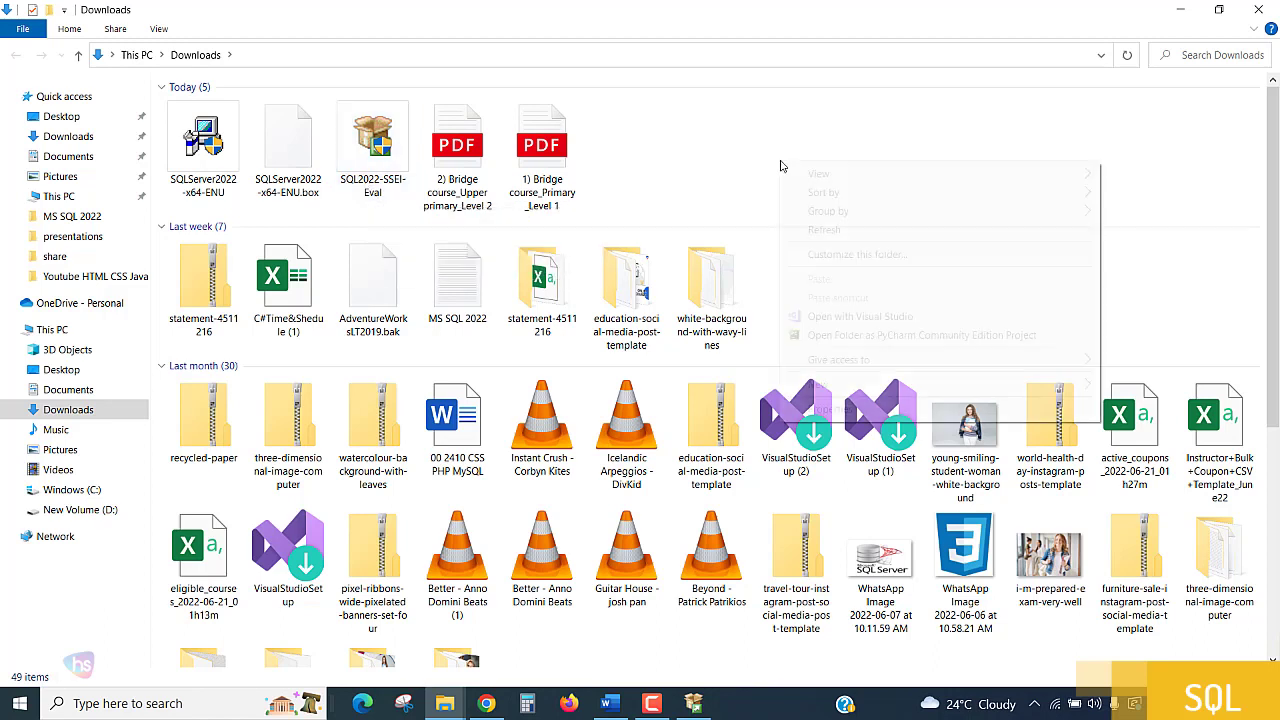
pyautogui.click(825, 231)
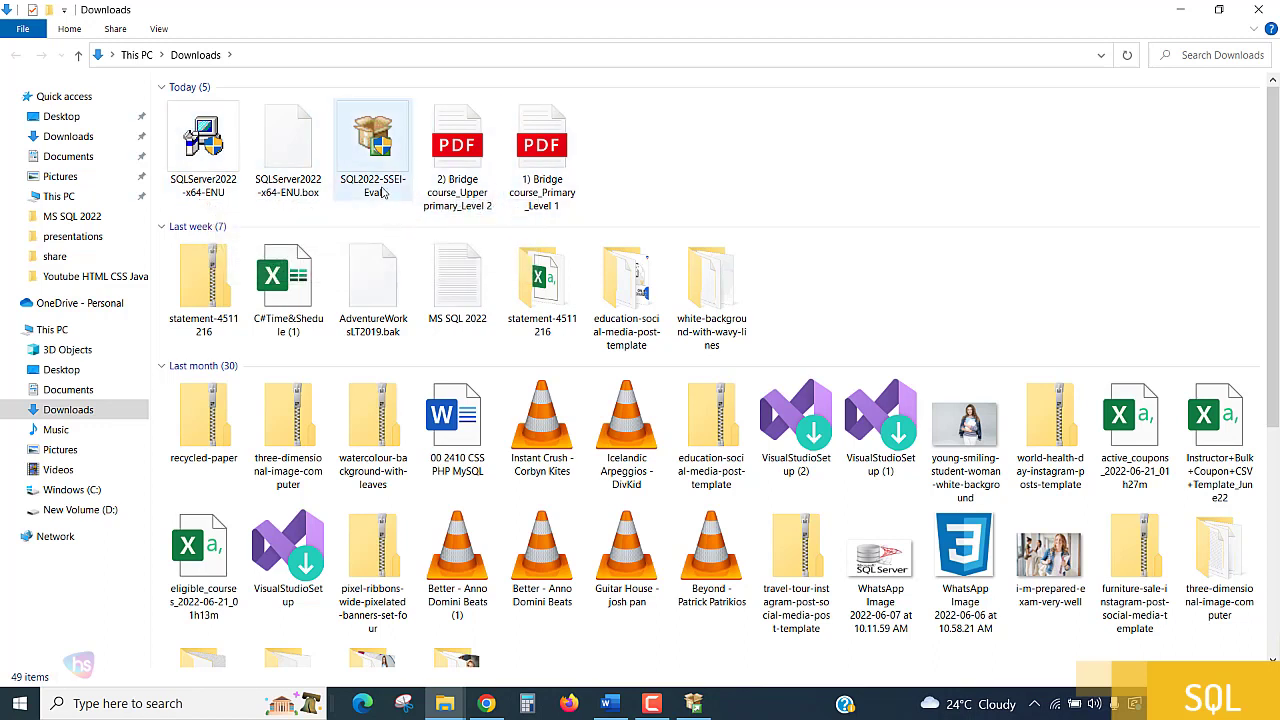
# Open the SQLServer2022-x64-ENU package from the Downloads folder.
pyautogui.moveTo(381, 192)
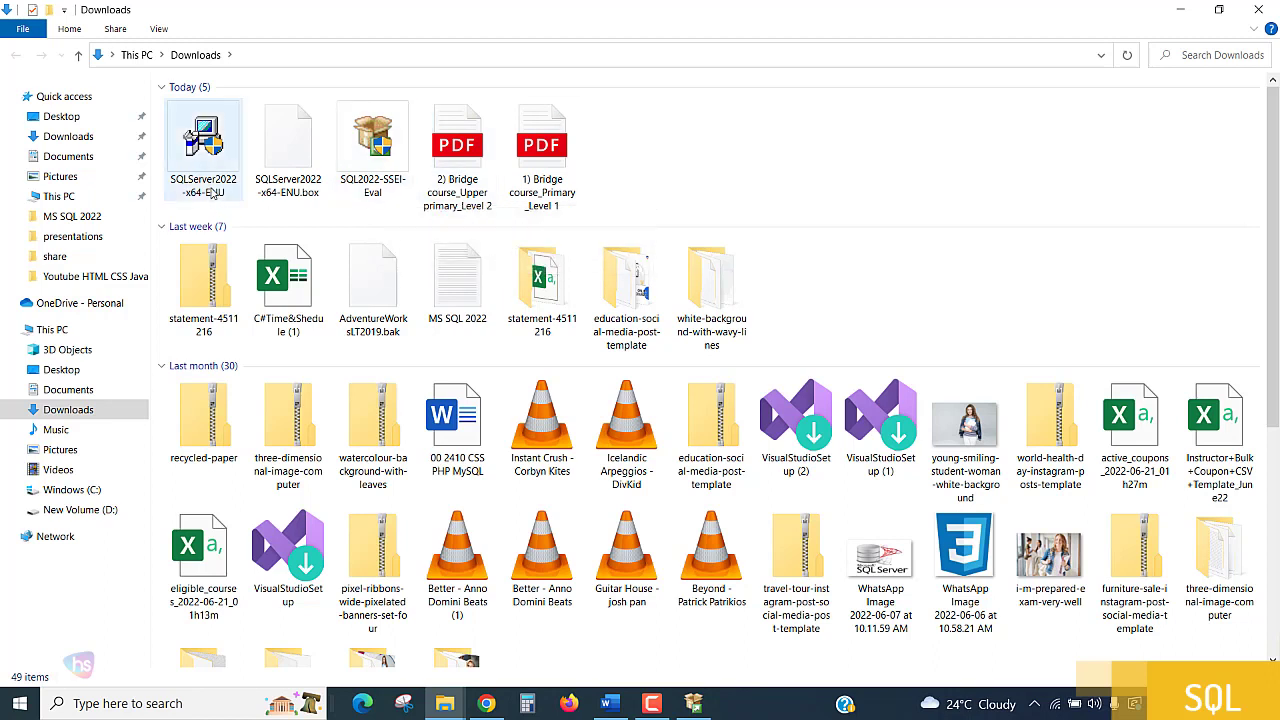
pyautogui.moveTo(211, 193)
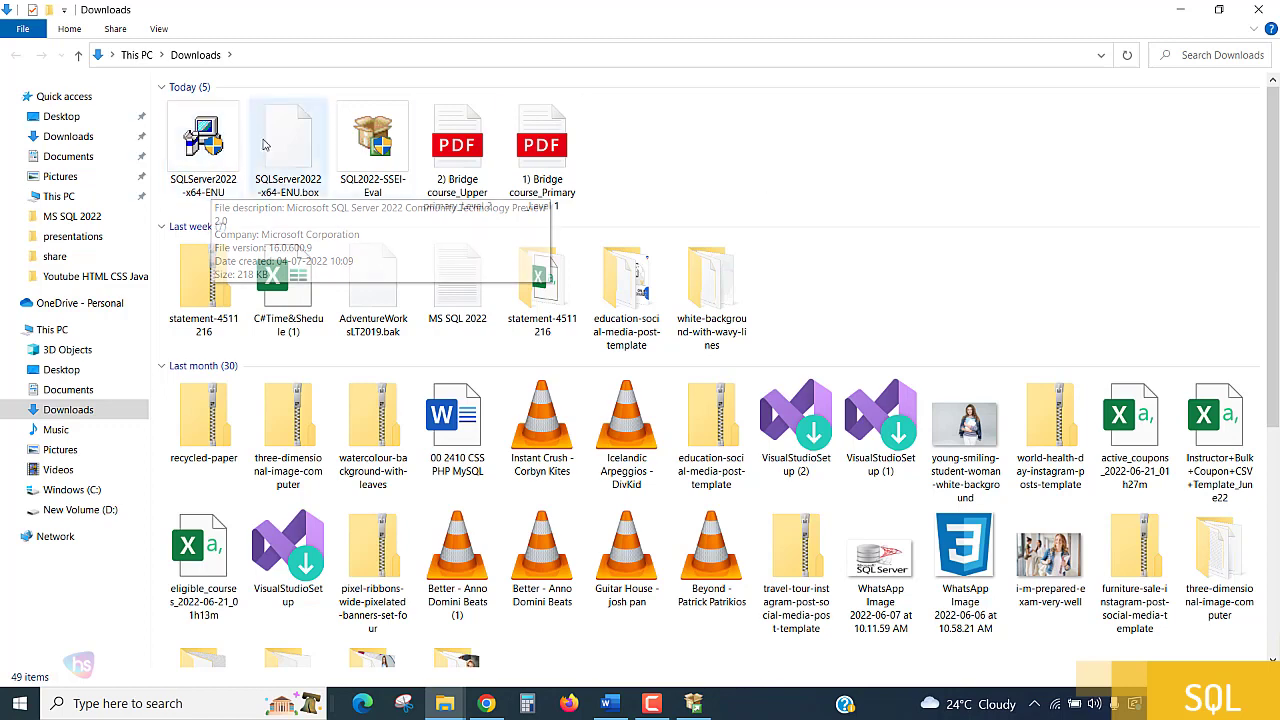
pyautogui.click(211, 193)
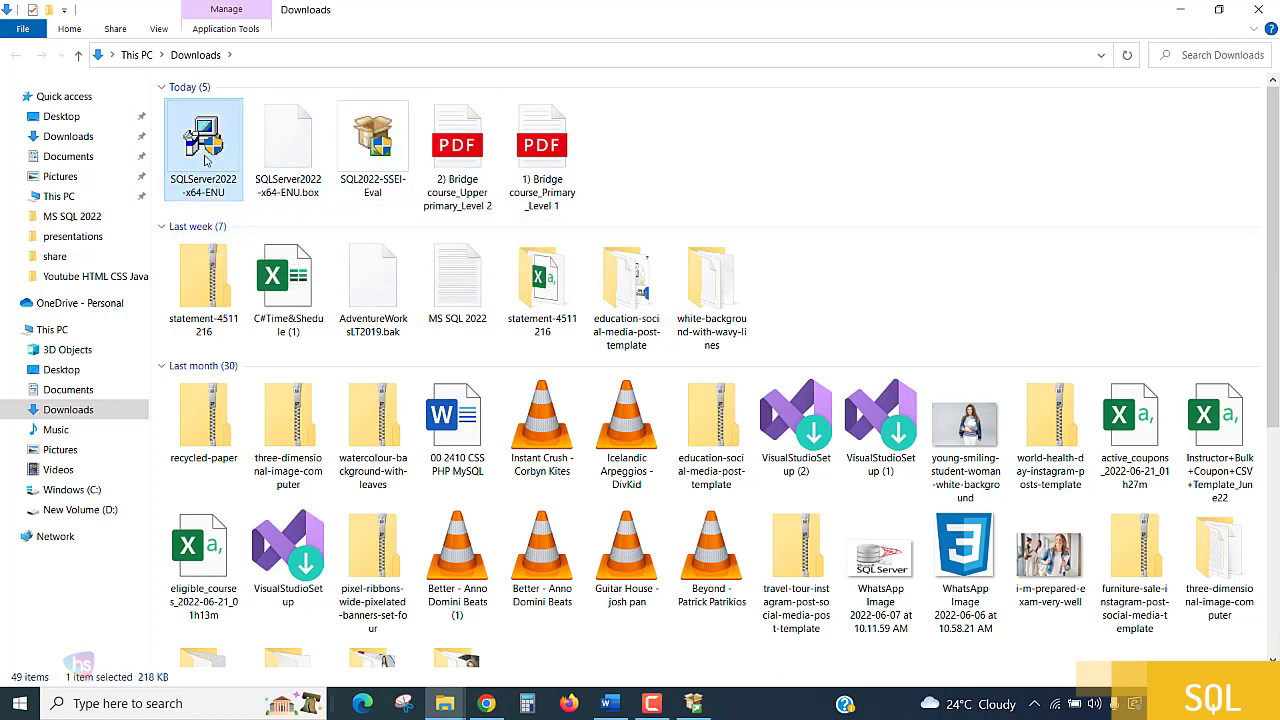
pyautogui.rightClick(205, 157)
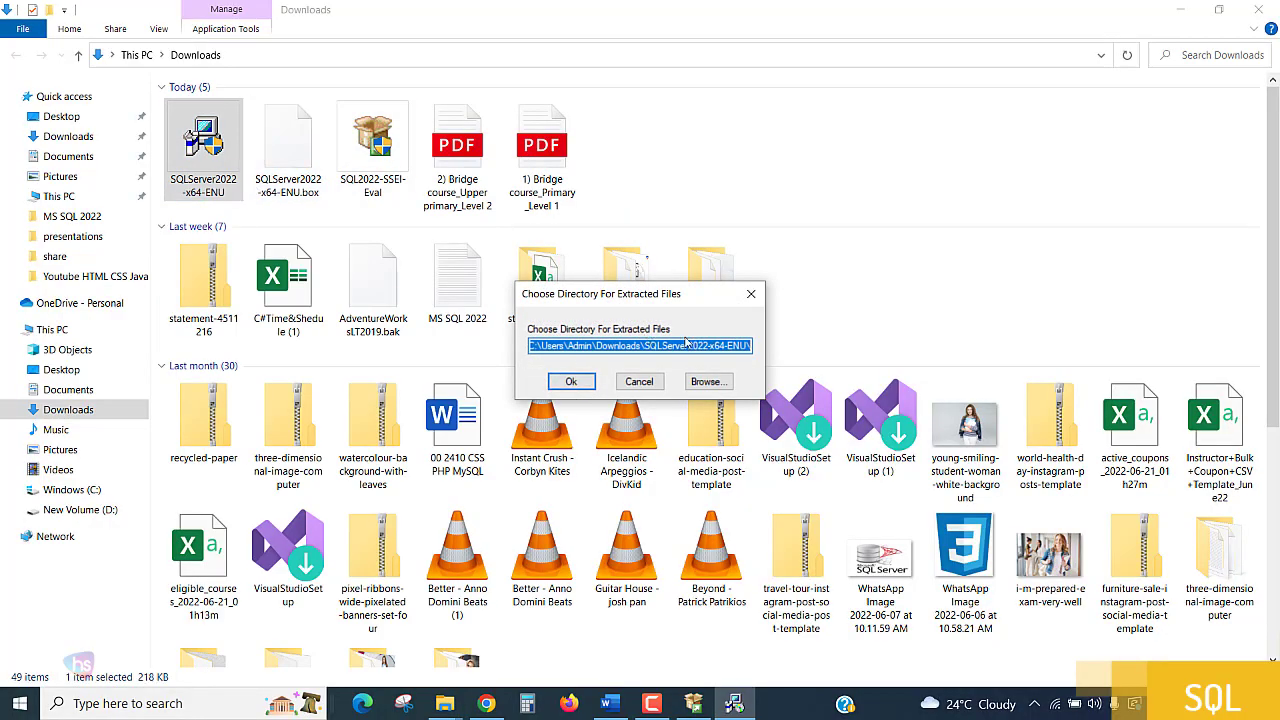
# Extract to the default folder, exit the download installer, and clear the desktop for Installation Center.
pyautogui.click(573, 382)
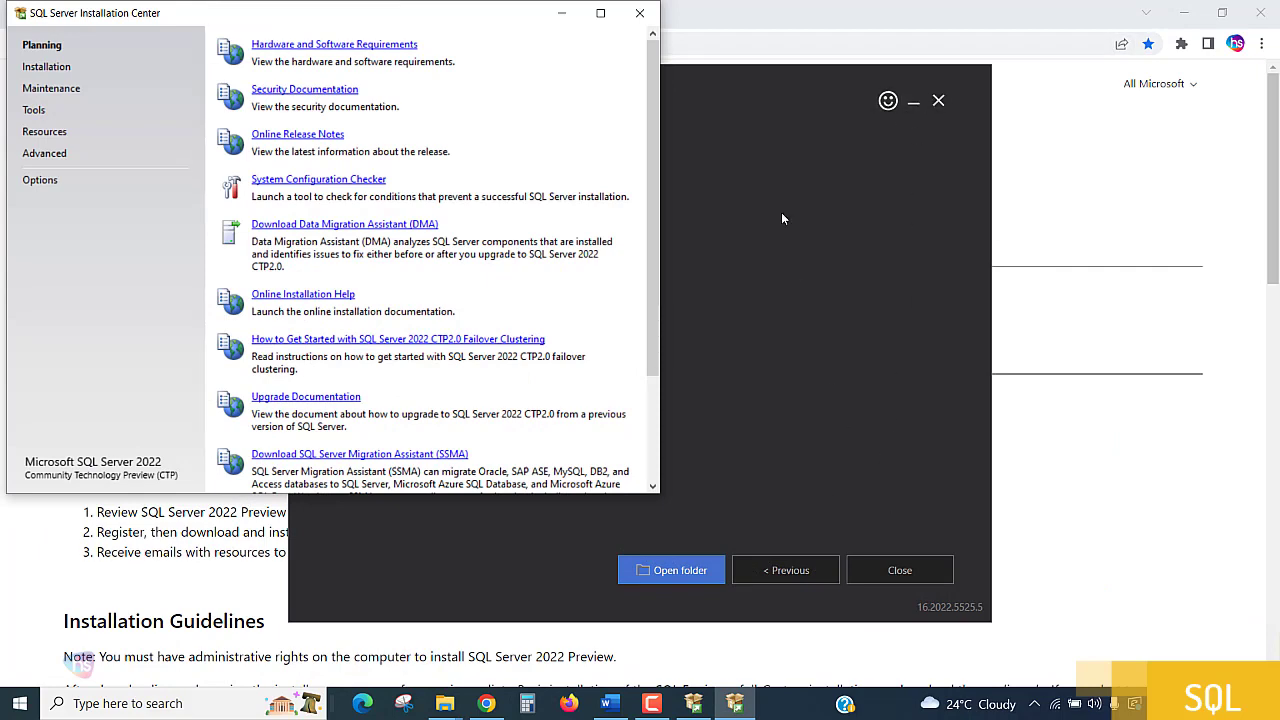
pyautogui.click(775, 95)
pyautogui.click(900, 570)
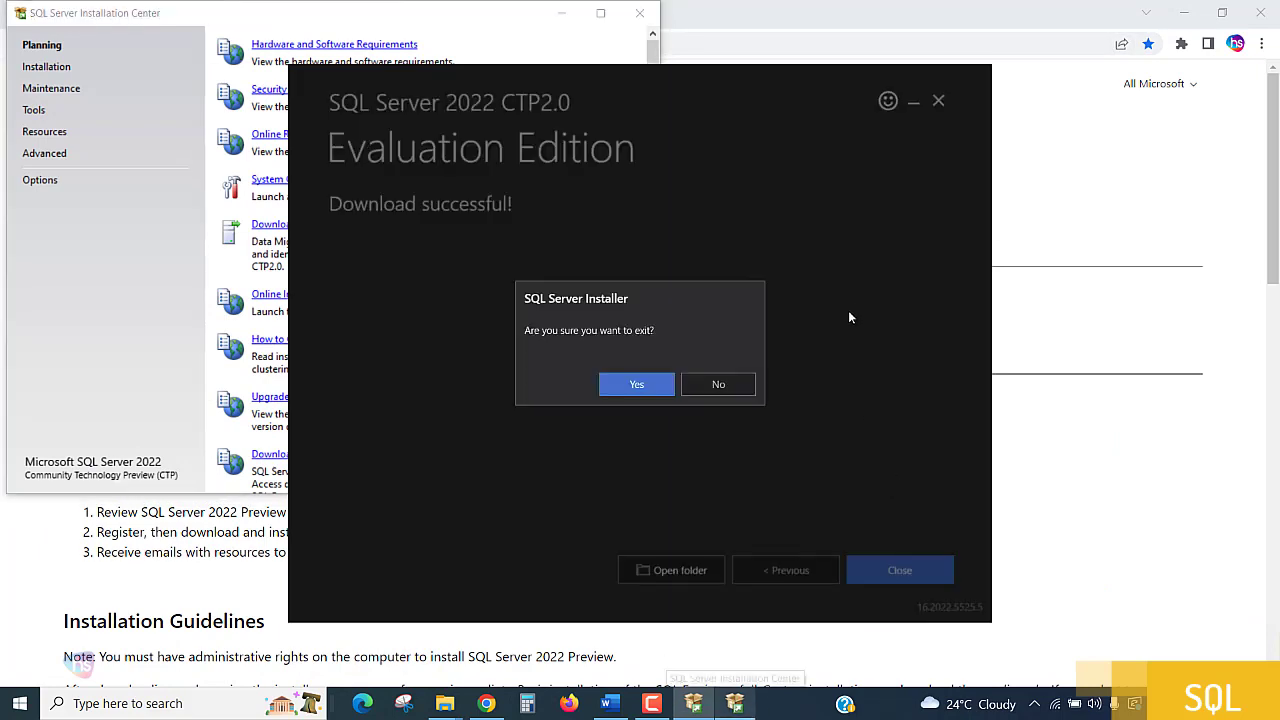
pyautogui.click(651, 392)
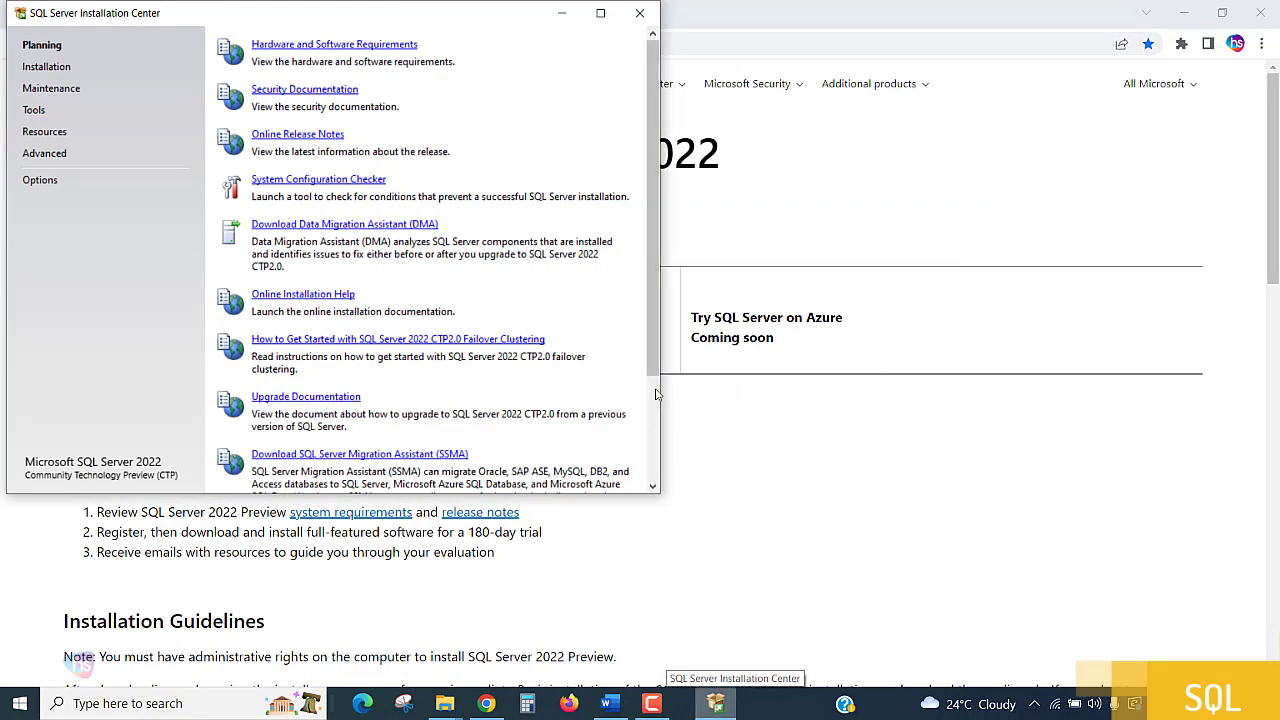
pyautogui.moveTo(453, 20); pyautogui.dragTo(766, 67)
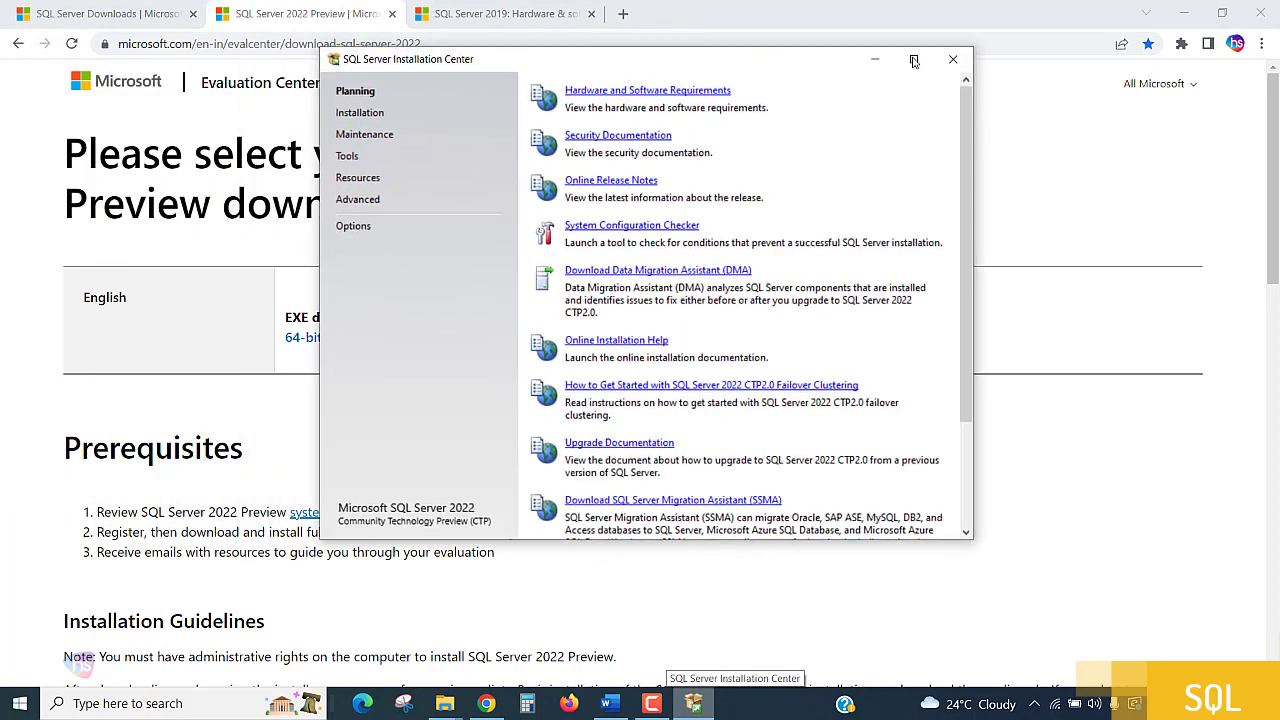
pyautogui.click(1184, 13)
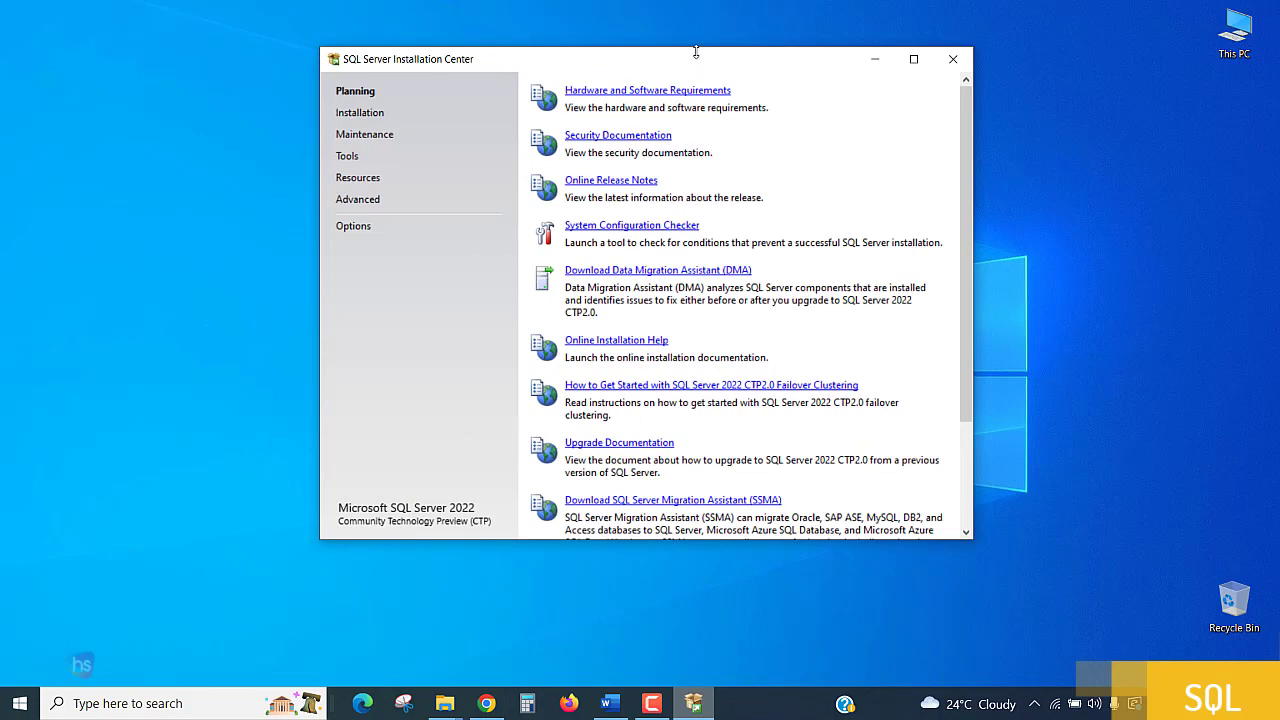
# Launch 'New SQL Server stand-alone installation' from the Installation page.
pyautogui.click(362, 119)
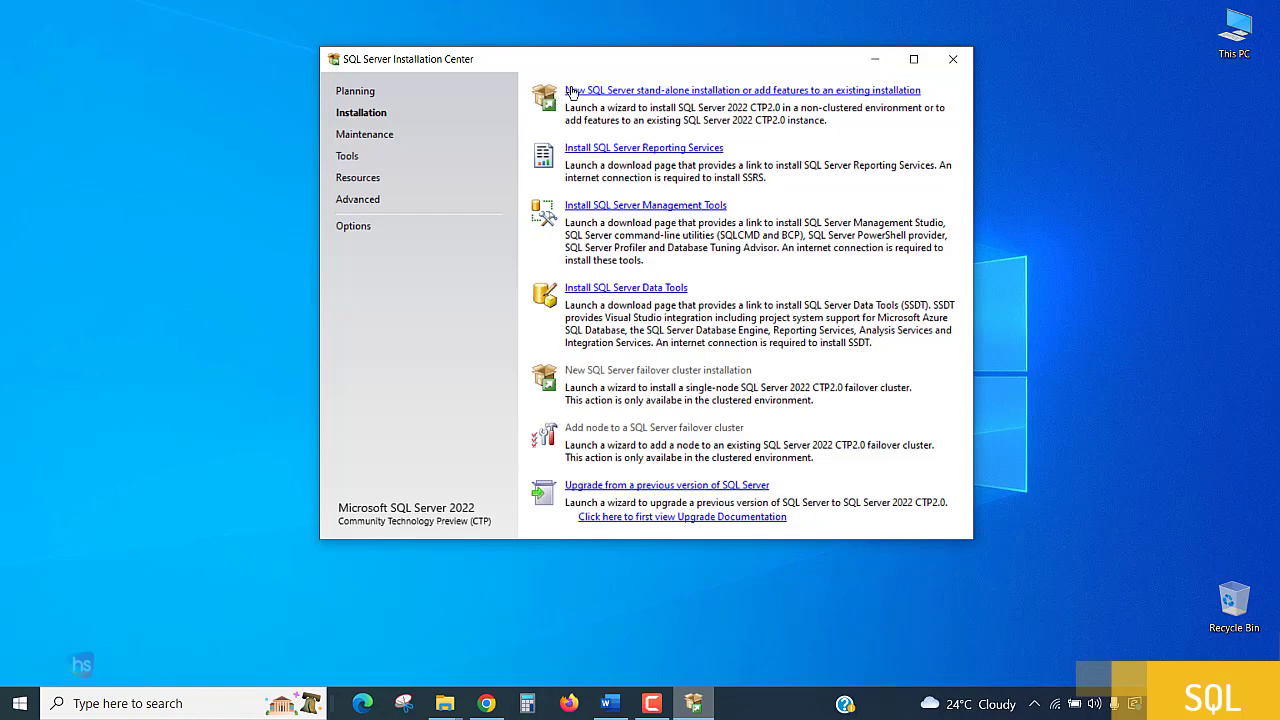
pyautogui.click(648, 91)
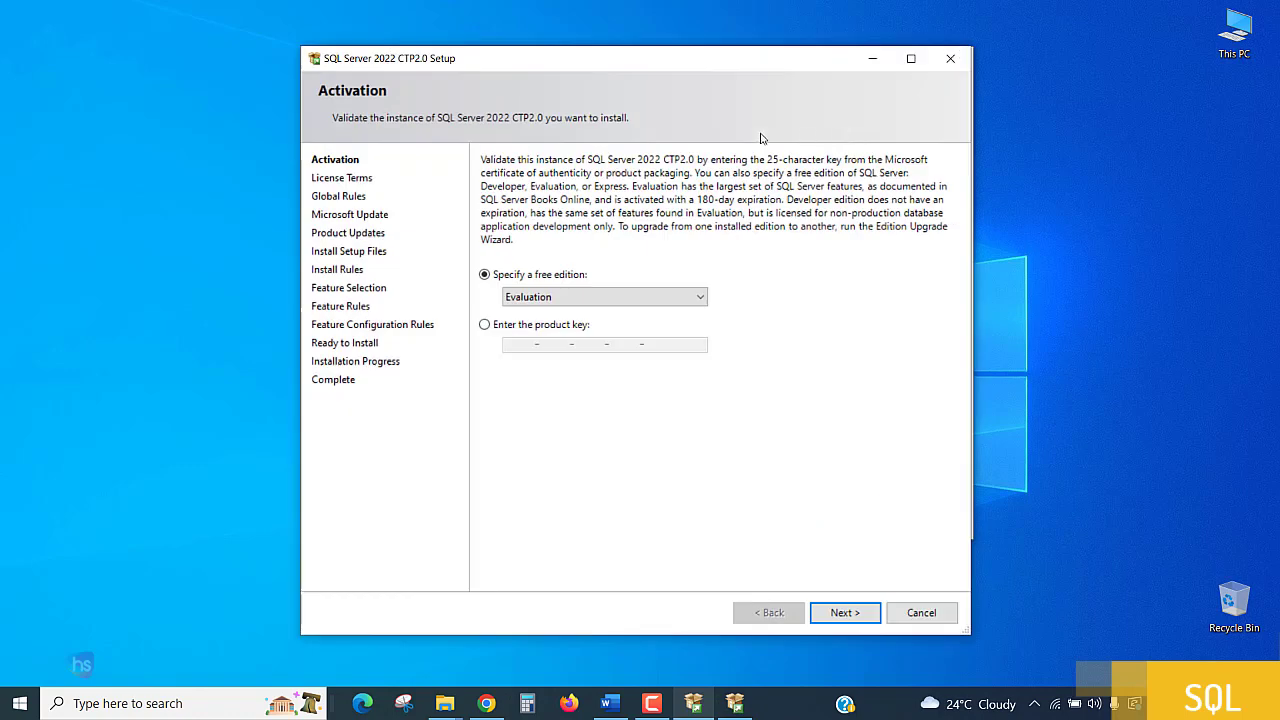
# Pick Express as the free edition on the Activation page and go to License Terms.
pyautogui.click(701, 298)
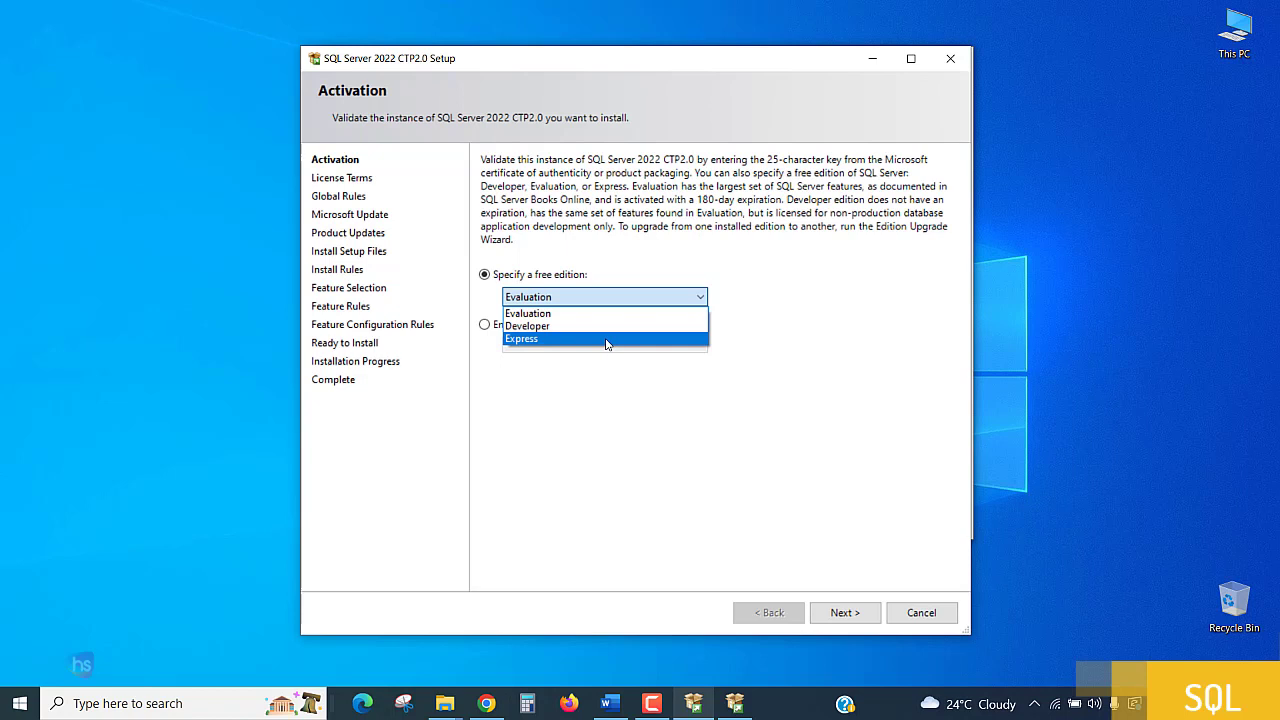
pyautogui.click(802, 279)
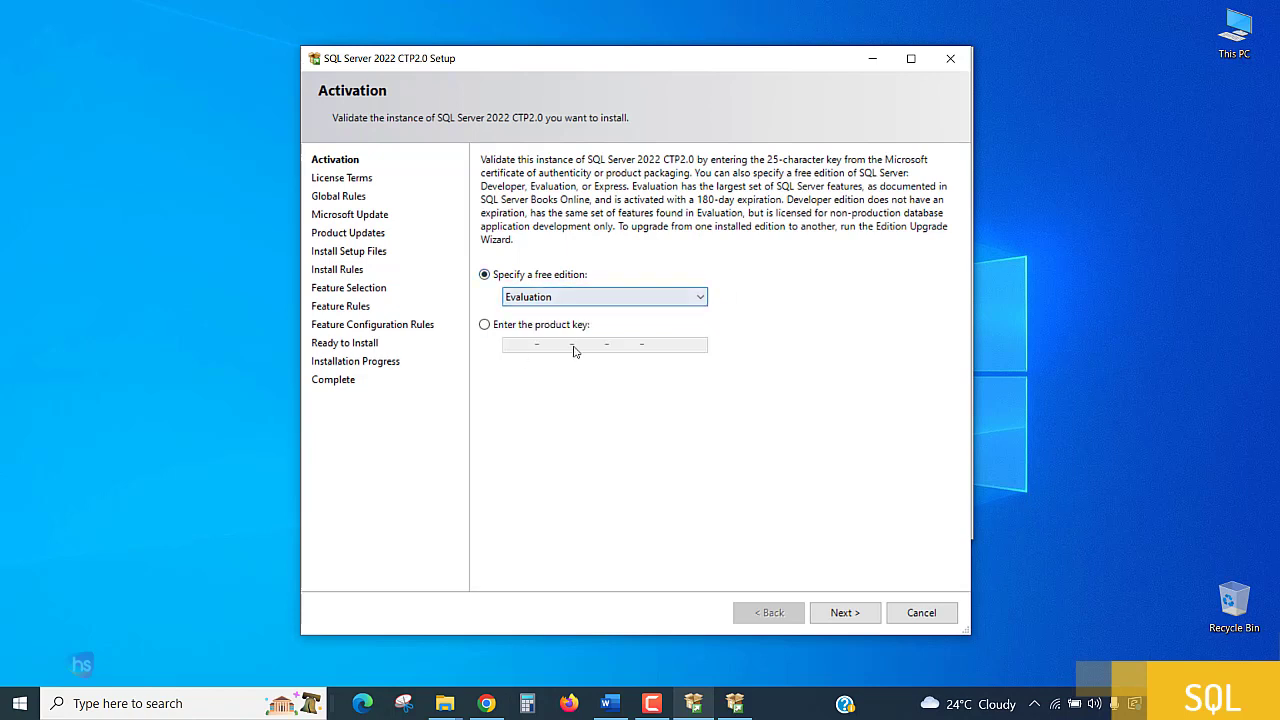
pyautogui.click(600, 297)
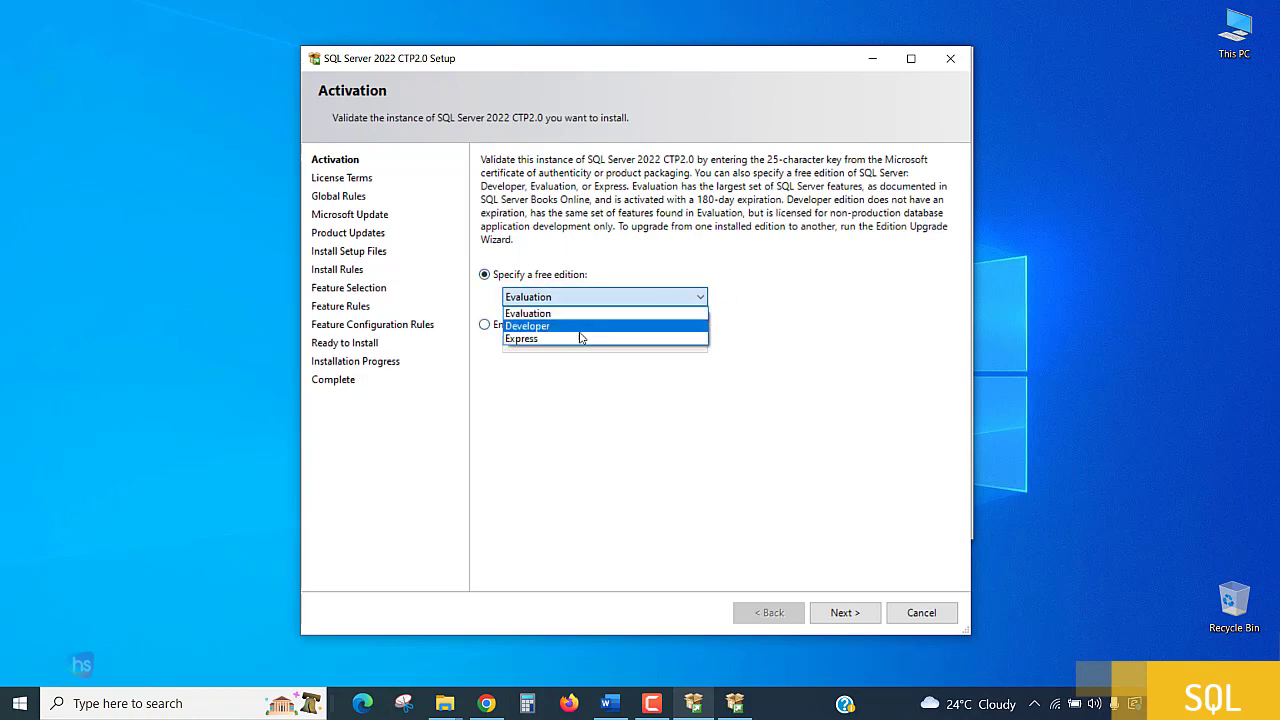
pyautogui.click(555, 340)
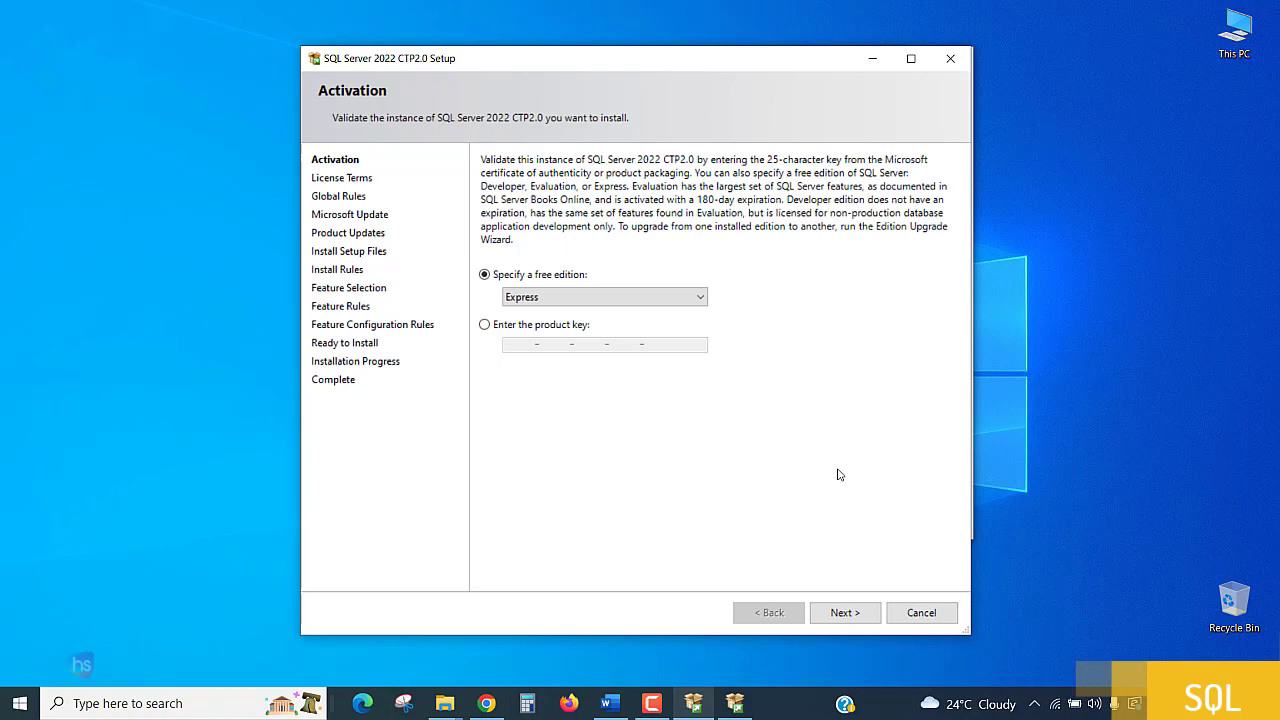
pyautogui.click(846, 611)
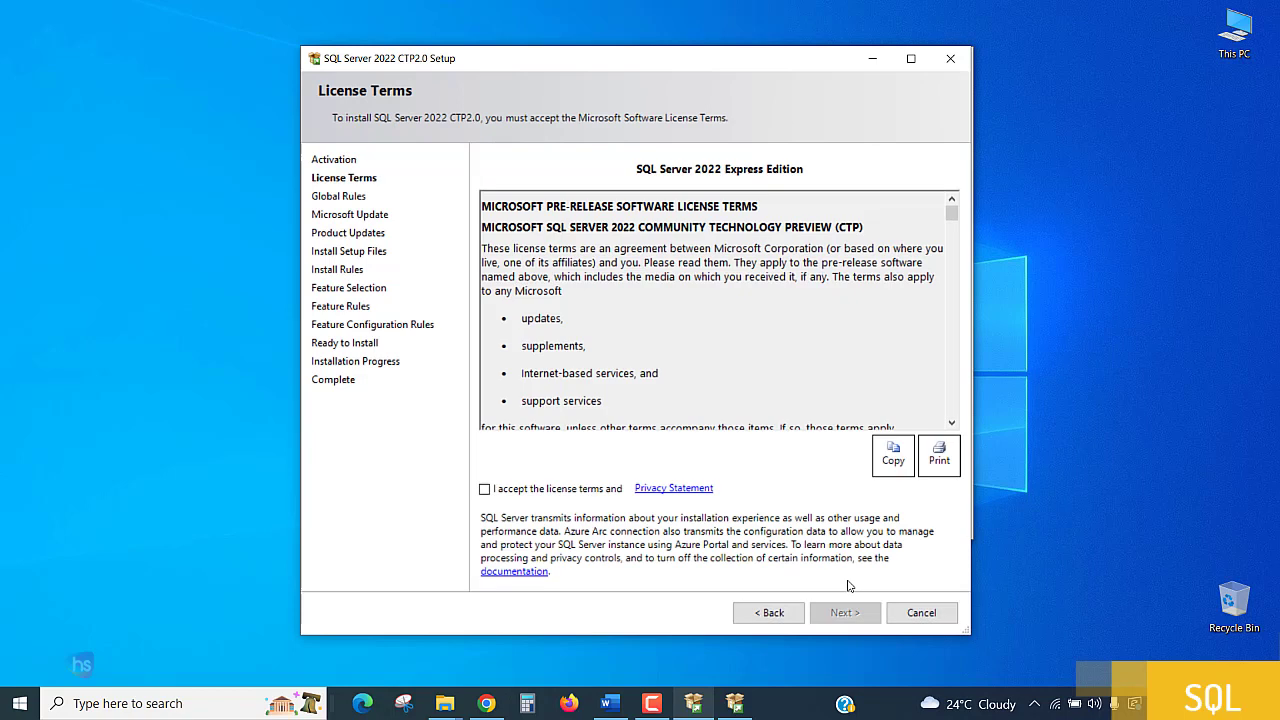
# Accept the Express license terms and skip Microsoft Update to run the Install Rules check.
pyautogui.click(485, 489)
pyautogui.click(845, 612)
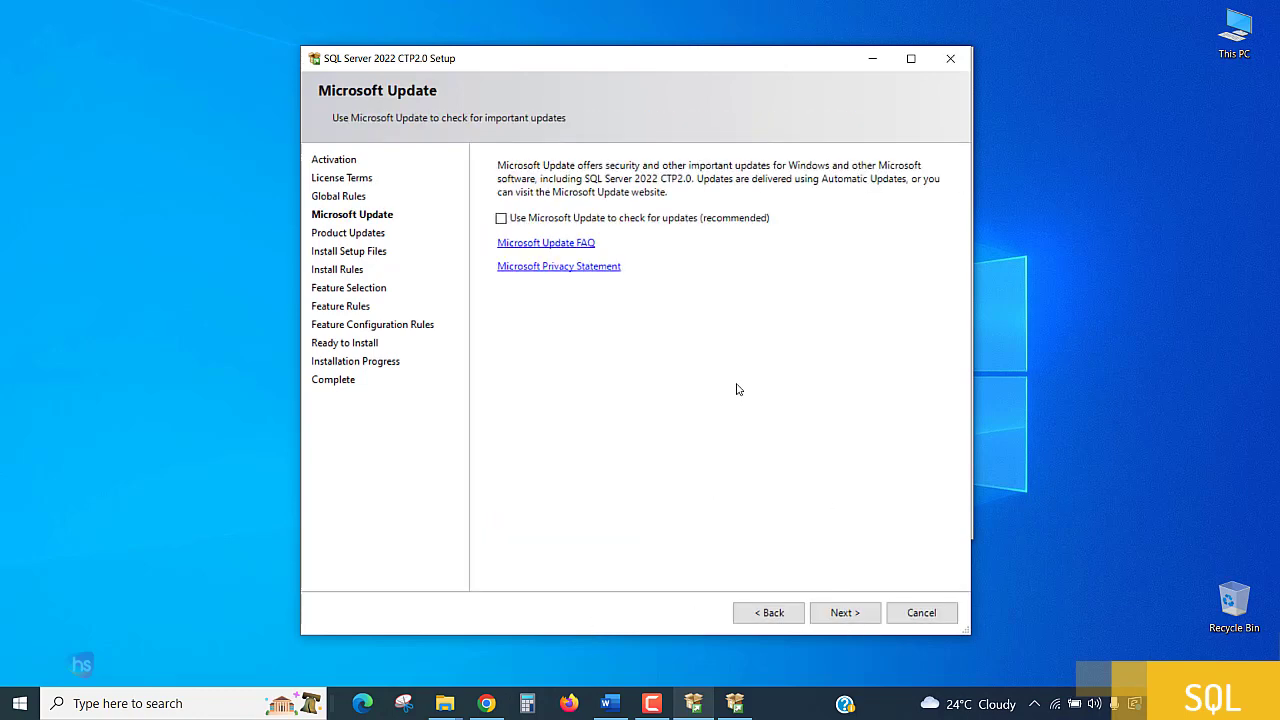
pyautogui.click(845, 614)
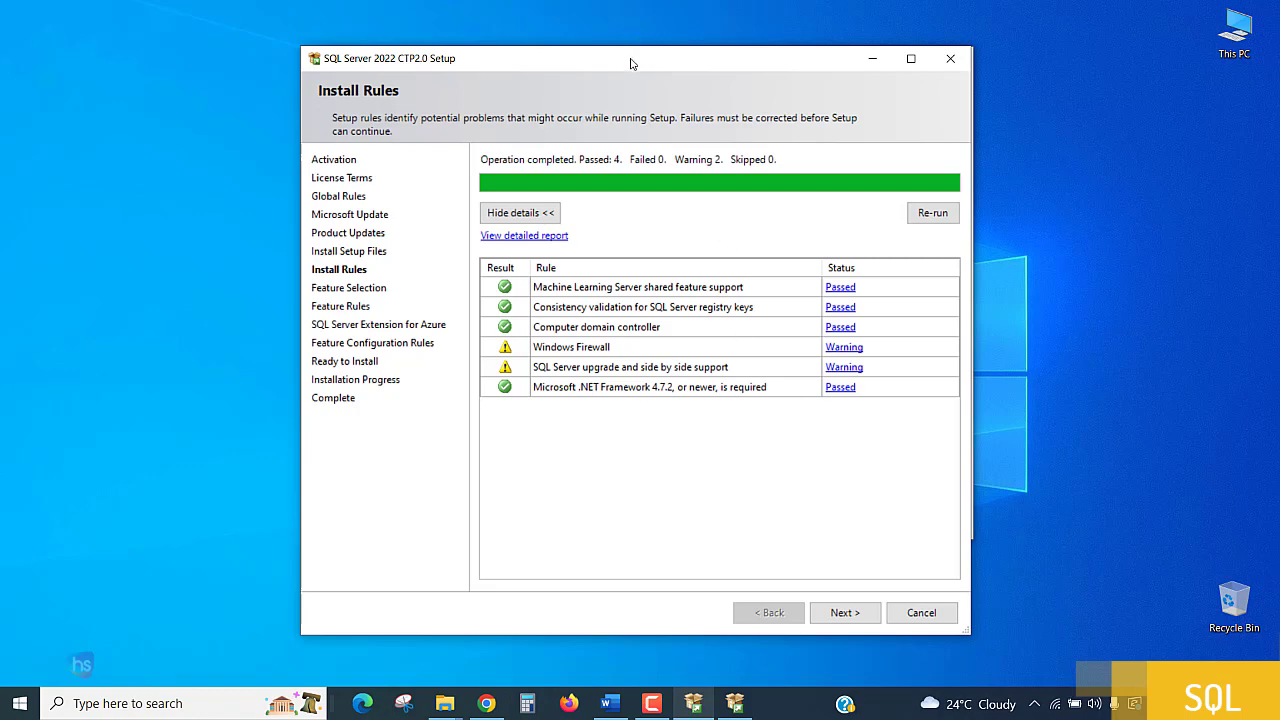
# Review the Install Rules results (4 passed, 2 warnings) and proceed to Feature Selection.
pyautogui.moveTo(632, 63); pyautogui.dragTo(634, 18)
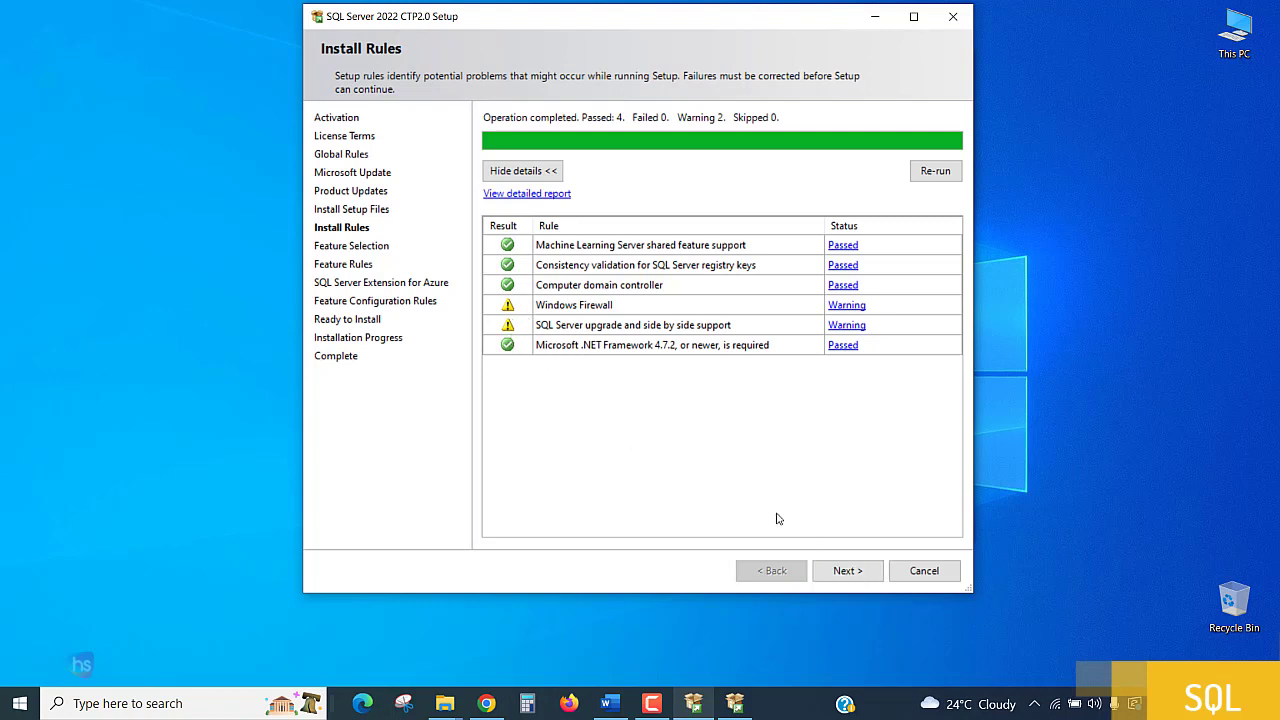
pyautogui.click(857, 571)
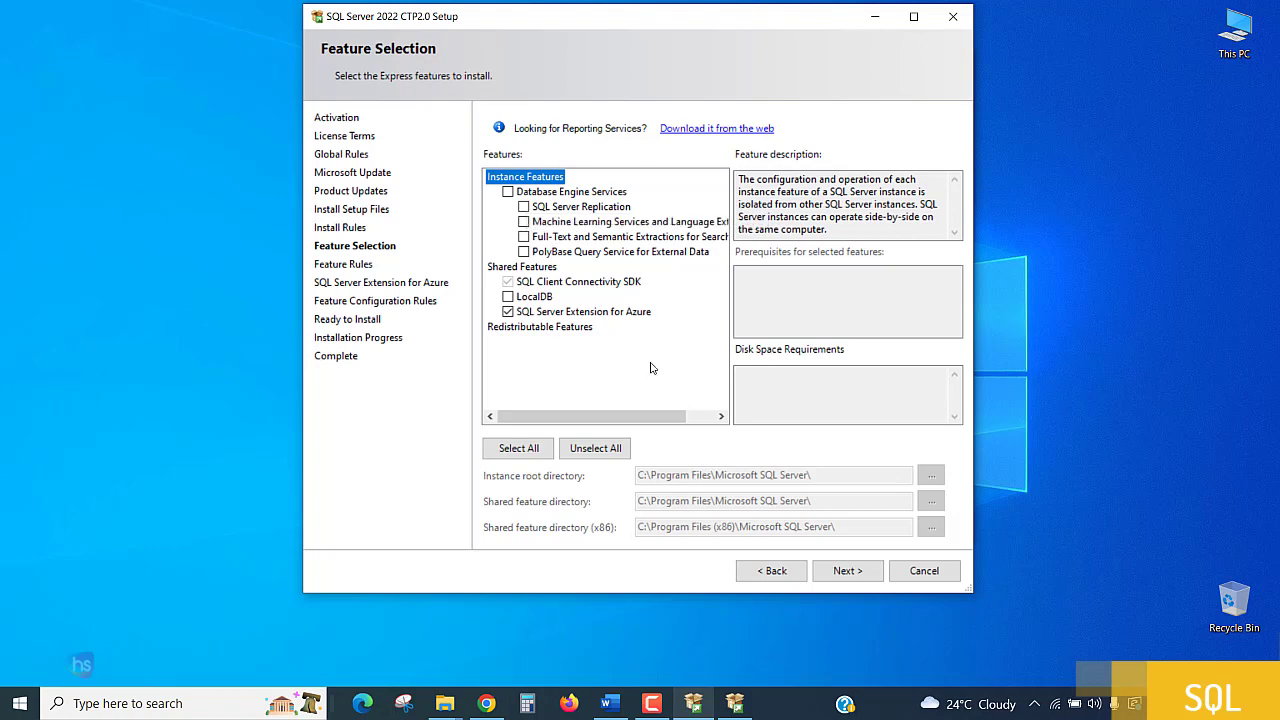
# Tick Database Engine Services and LocalDB, untick SQL Server Extension for Azure, and continue.
pyautogui.click(508, 192)
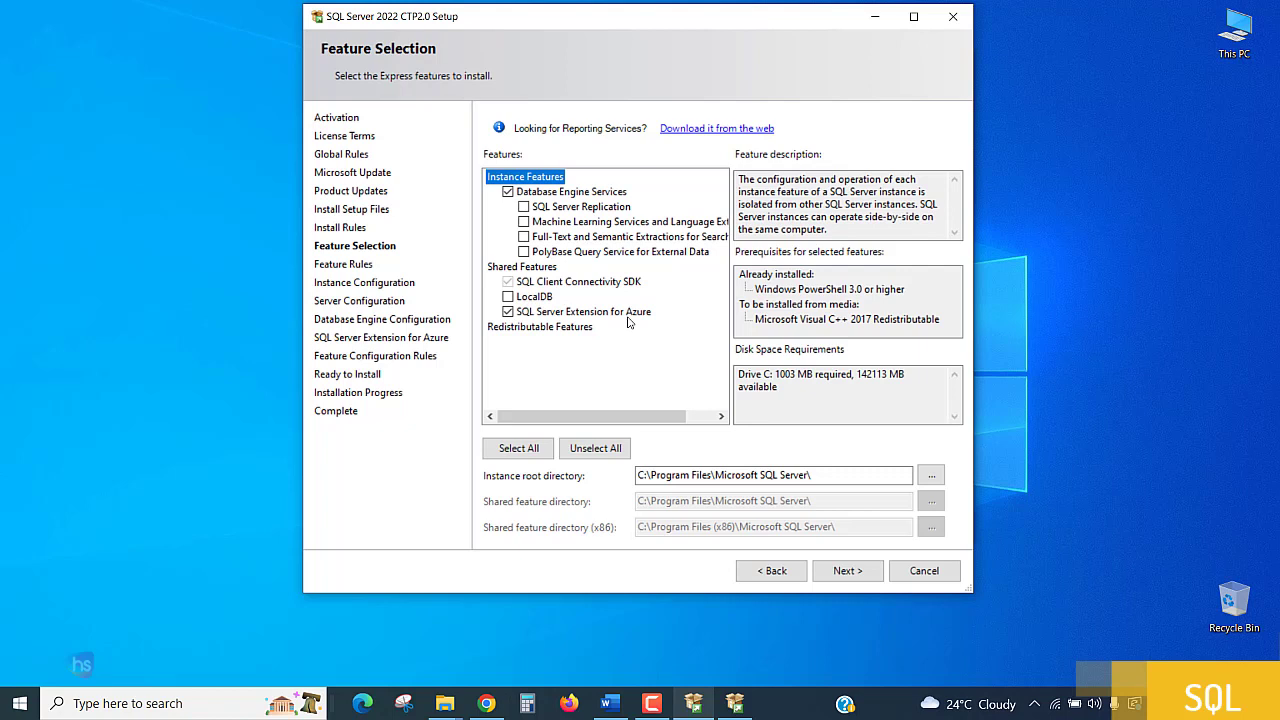
pyautogui.click(510, 312)
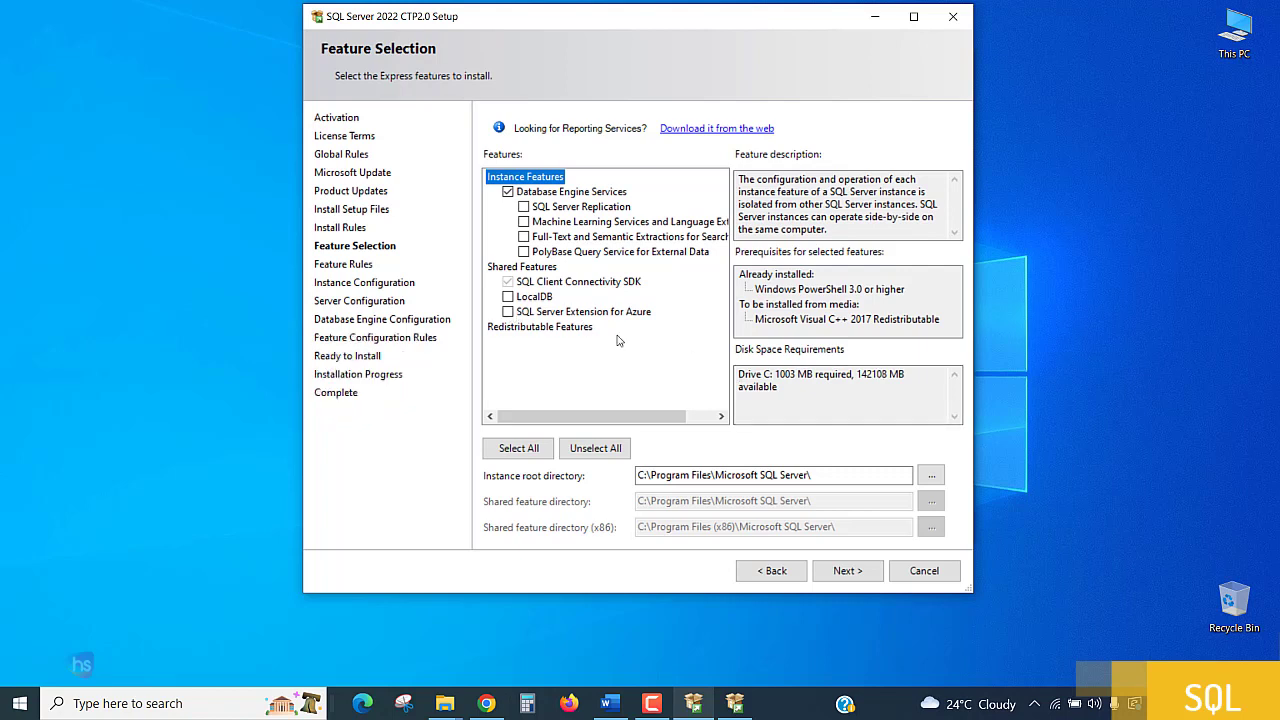
pyautogui.click(508, 297)
pyautogui.click(847, 572)
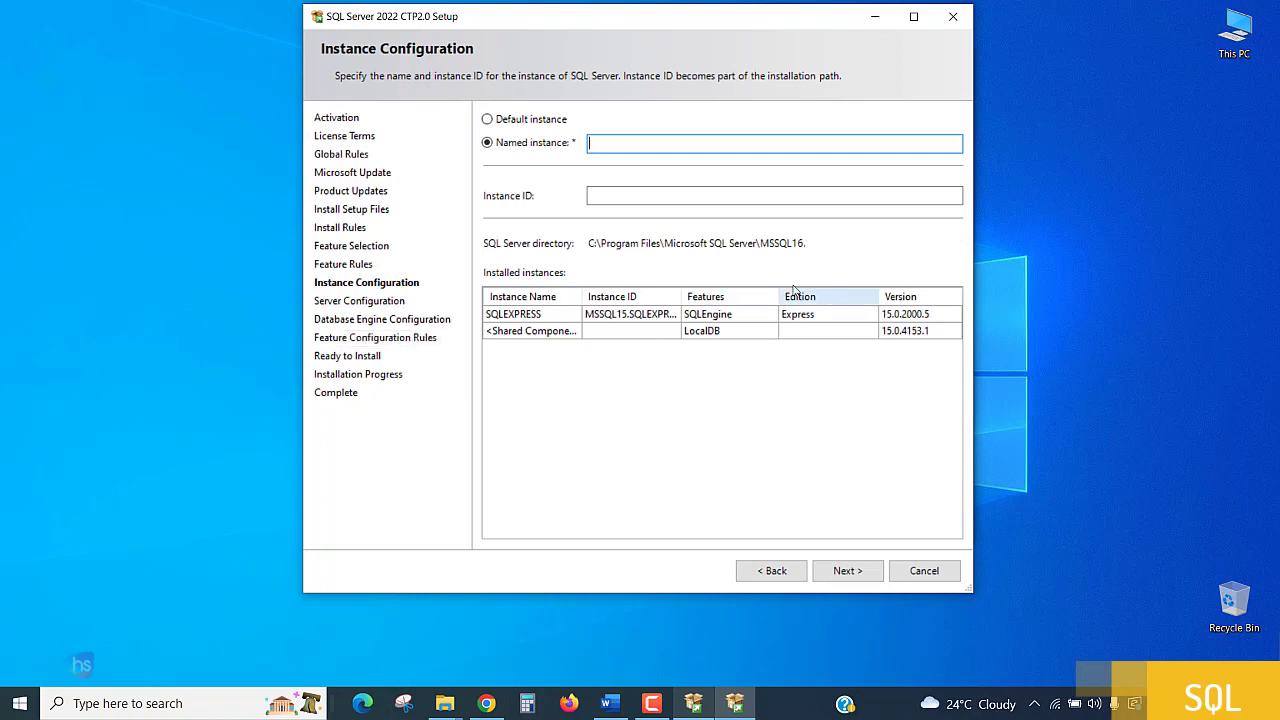
# Choose the default instance (MSSQLSERVER) and continue to Server Configuration.
pyautogui.click(514, 121)
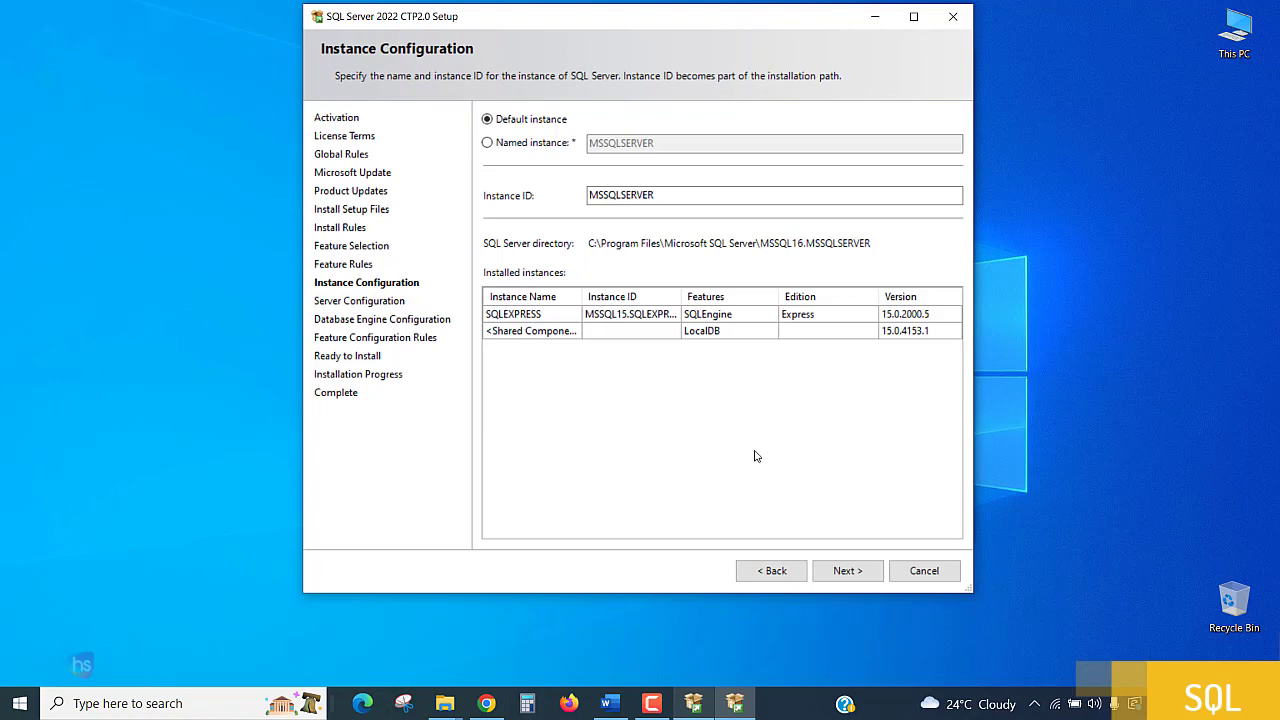
pyautogui.click(846, 576)
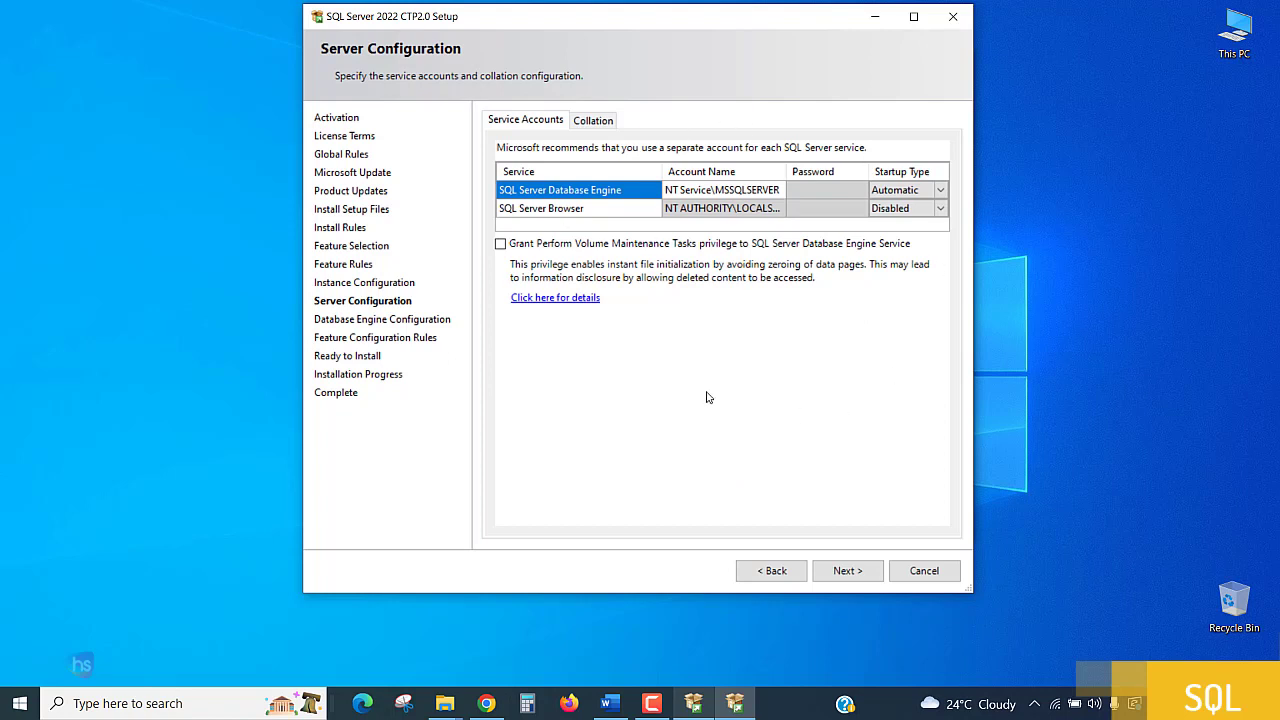
# Change SQL Server Browser's startup type from Disabled to Automatic and continue.
pyautogui.click(942, 209)
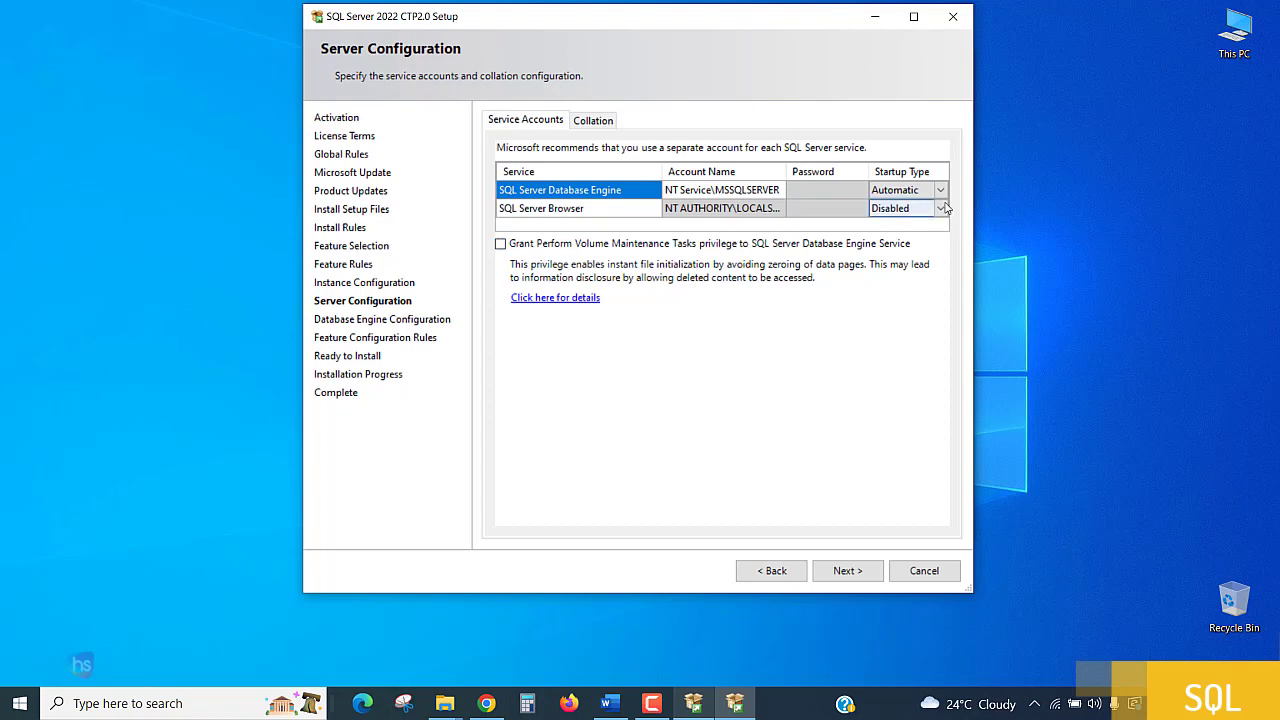
pyautogui.click(945, 211)
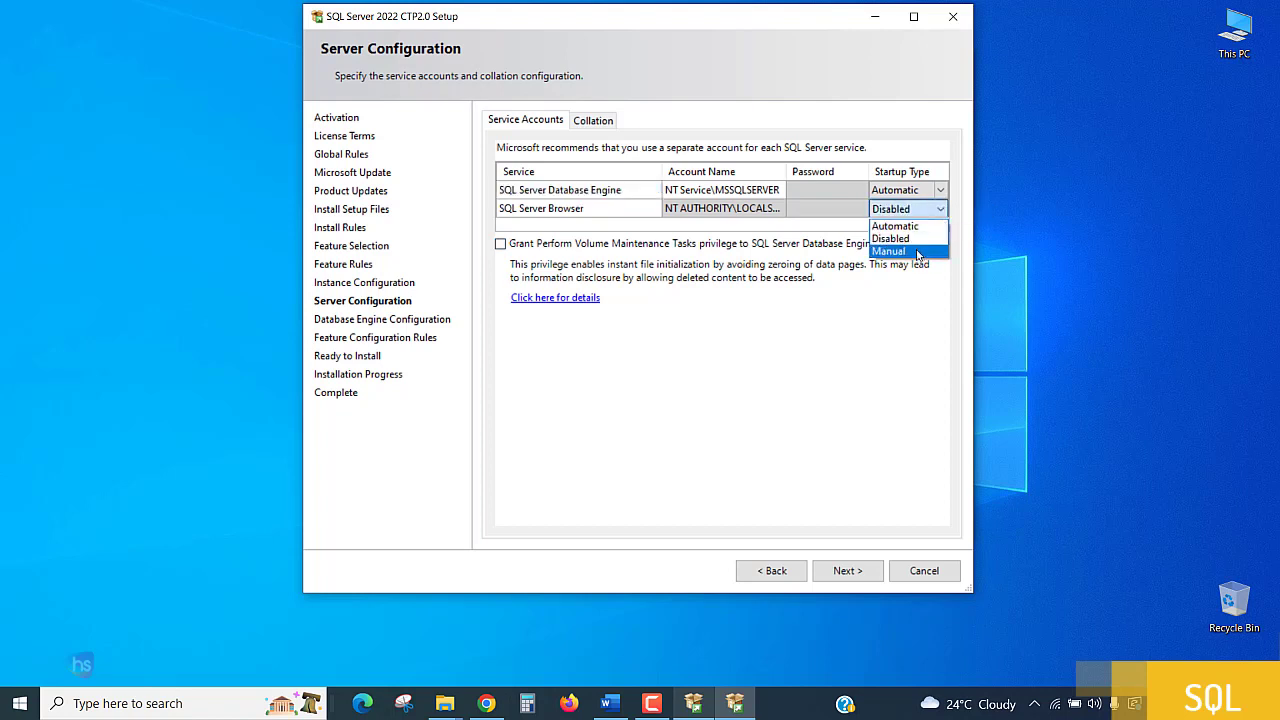
pyautogui.click(920, 228)
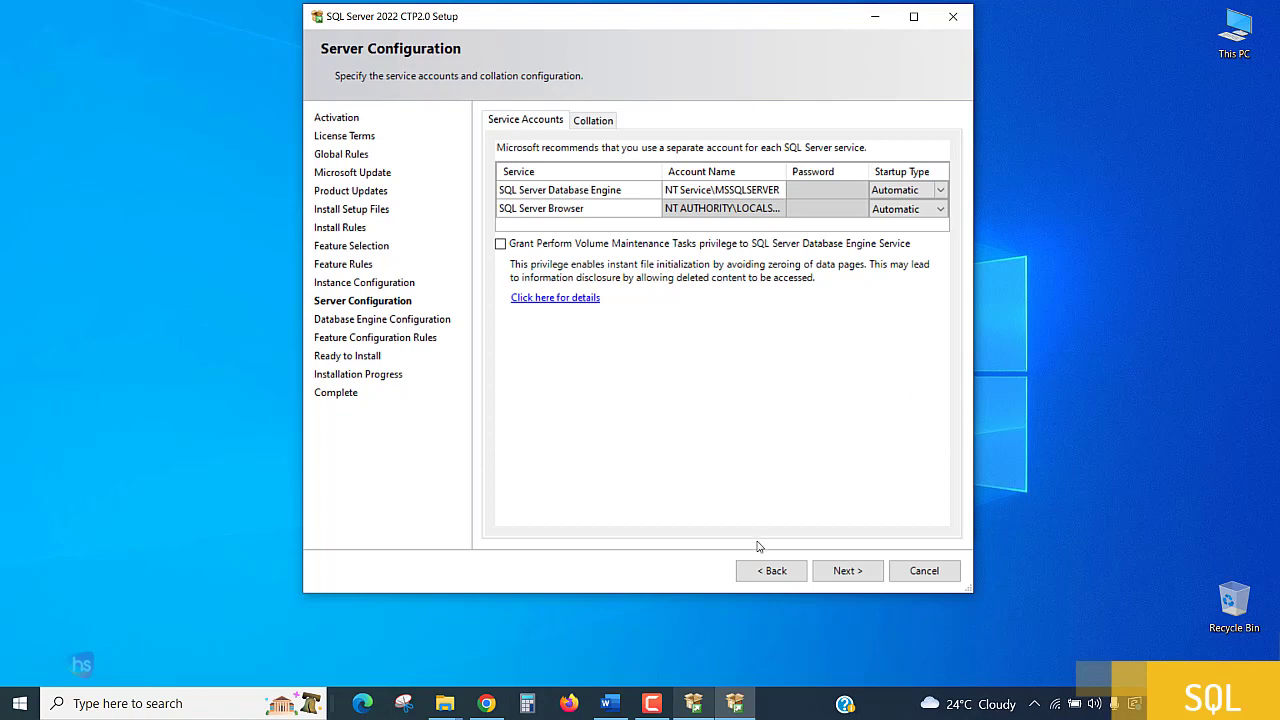
pyautogui.click(845, 576)
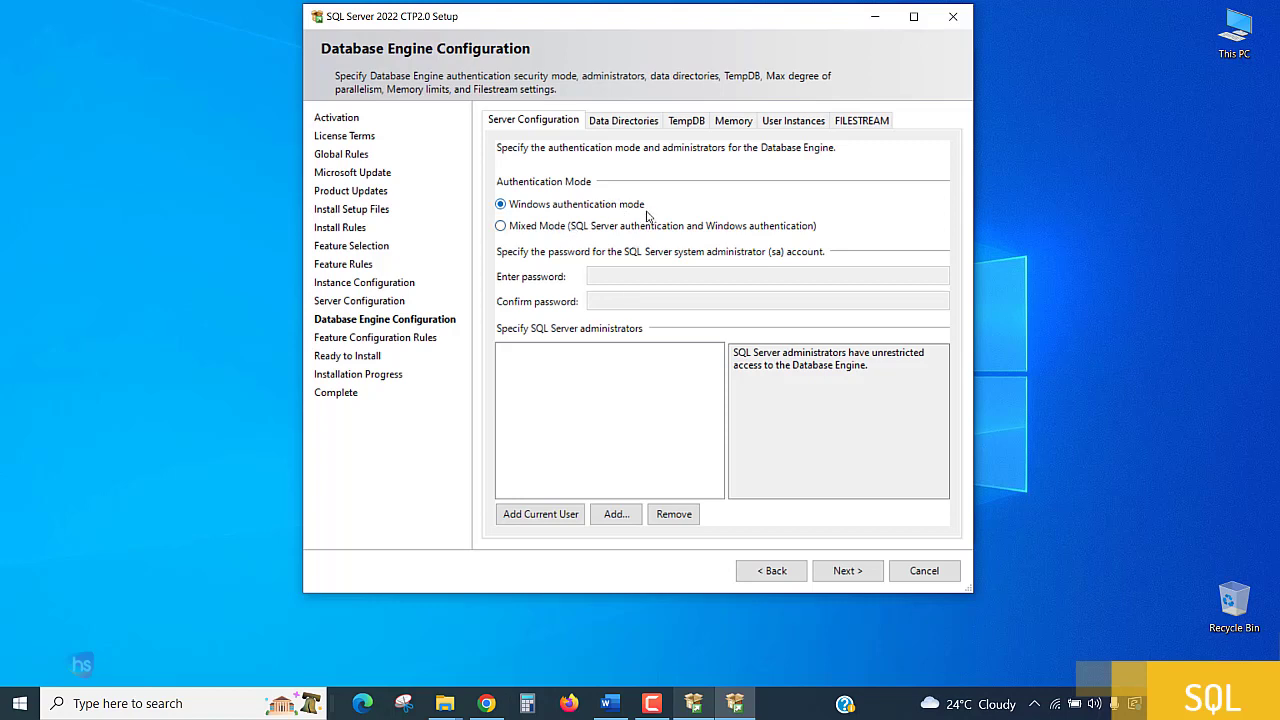
# Use Mixed Mode authentication with an entered and confirmed sa password, and add the current user as administrator.
pyautogui.click(536, 227)
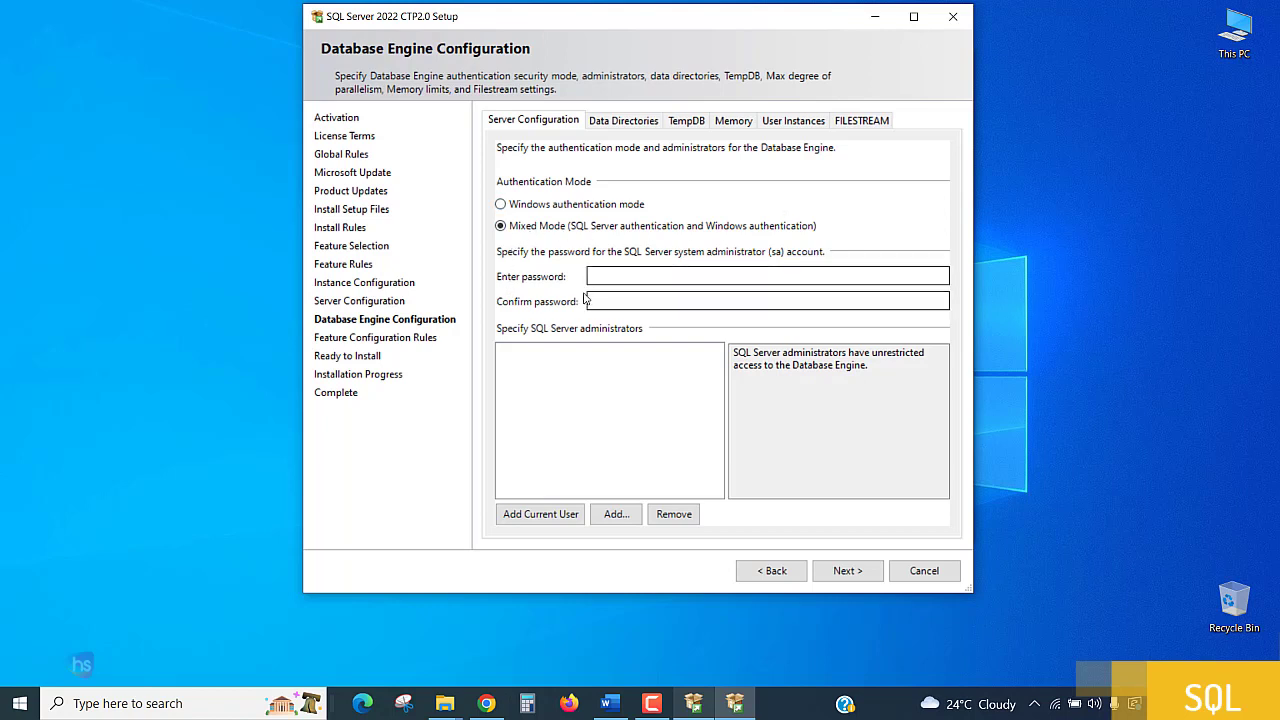
pyautogui.click(612, 276)
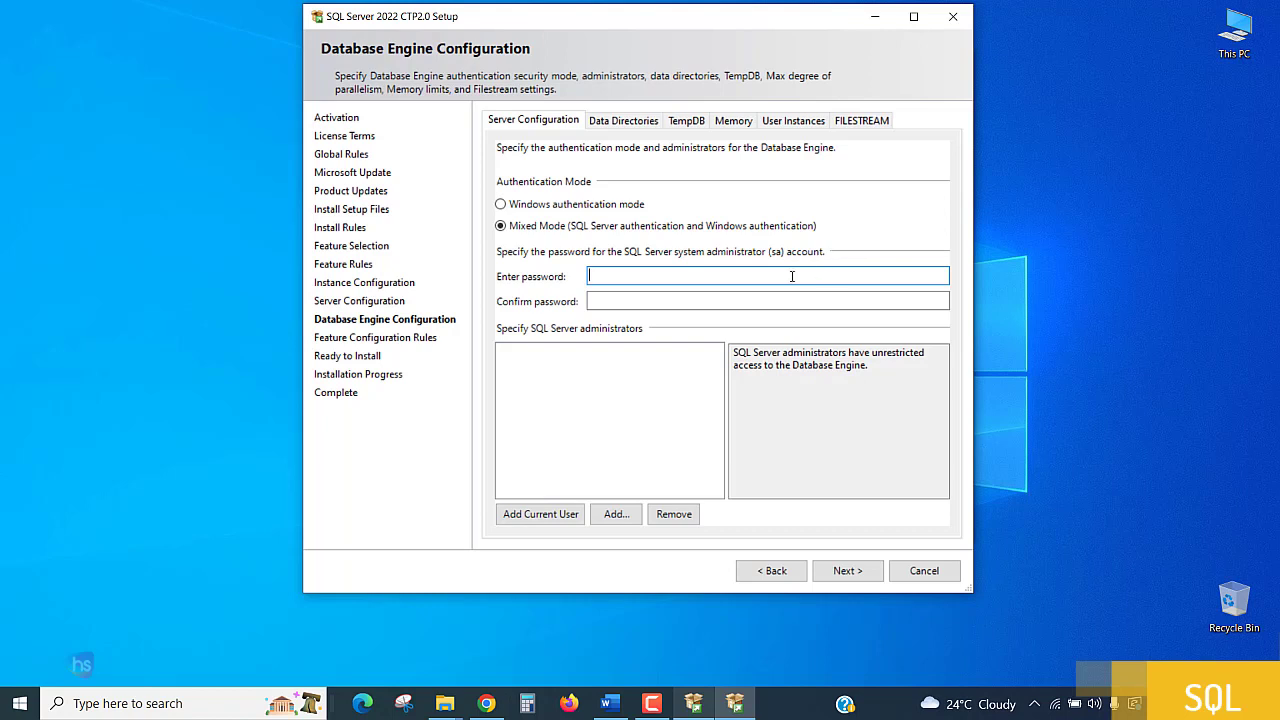
pyautogui.write('*****')
pyautogui.click(619, 293)
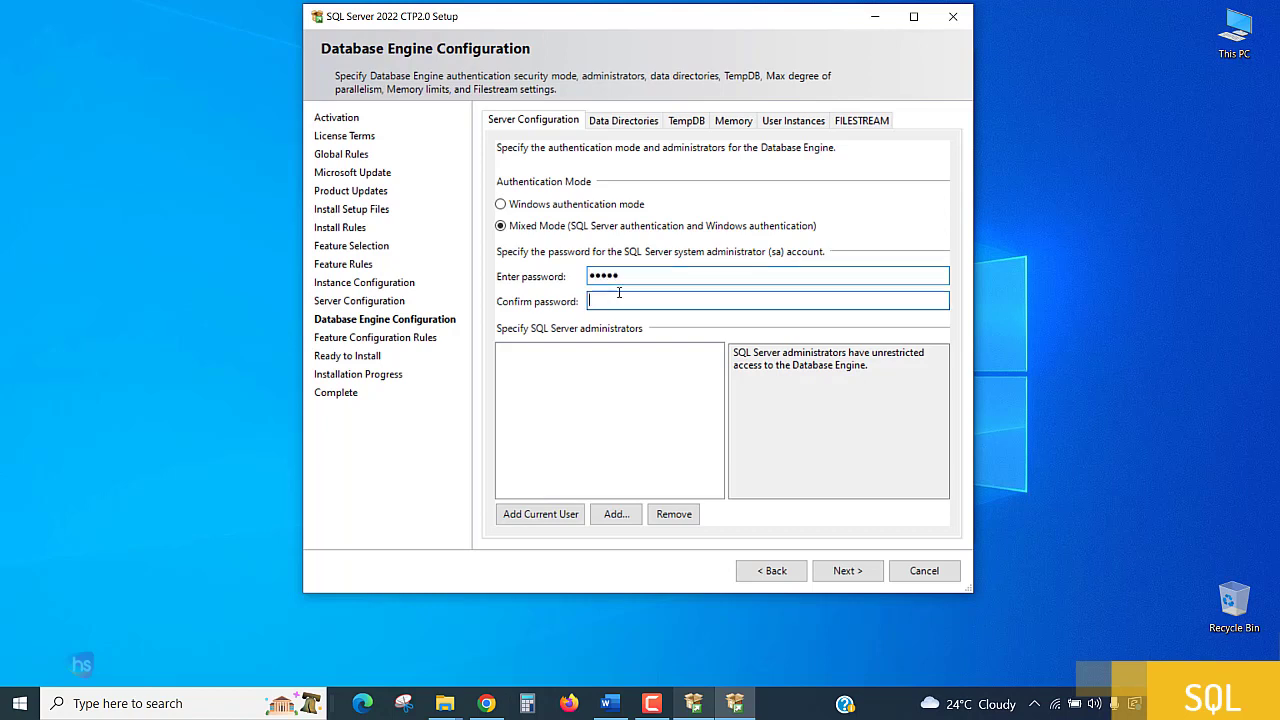
pyautogui.write('*****')
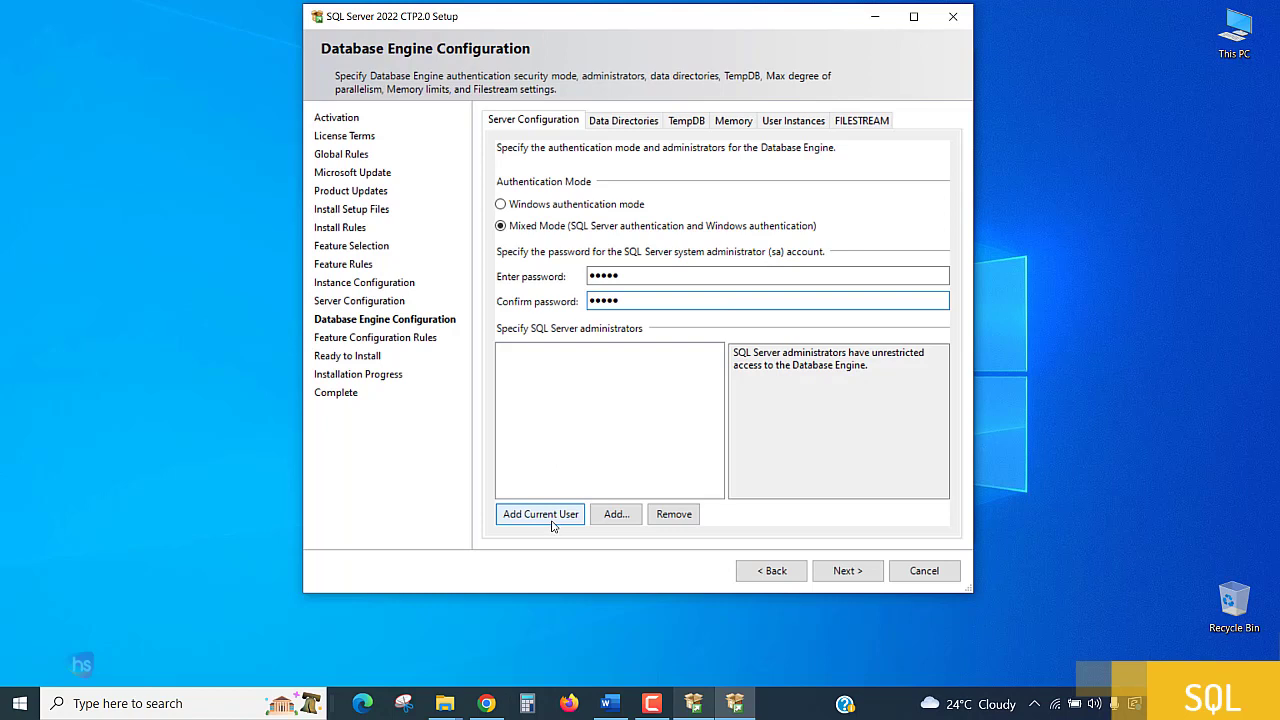
pyautogui.click(520, 522)
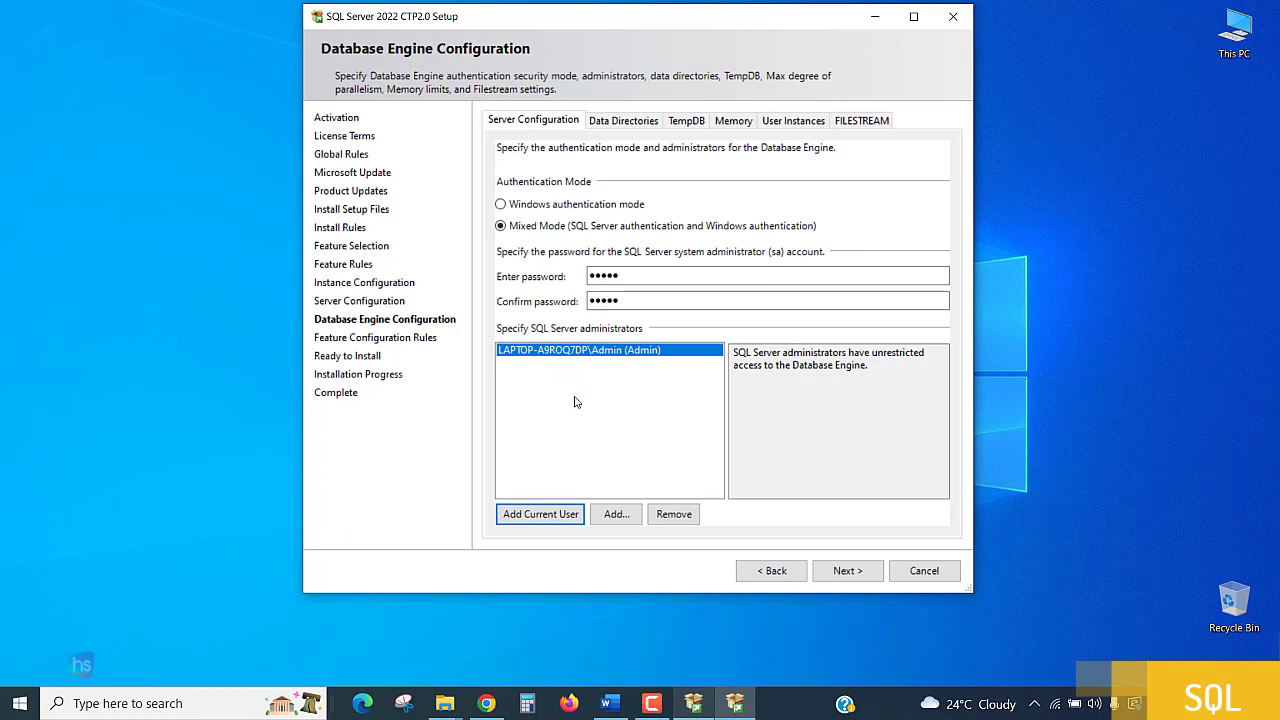
pyautogui.click(858, 578)
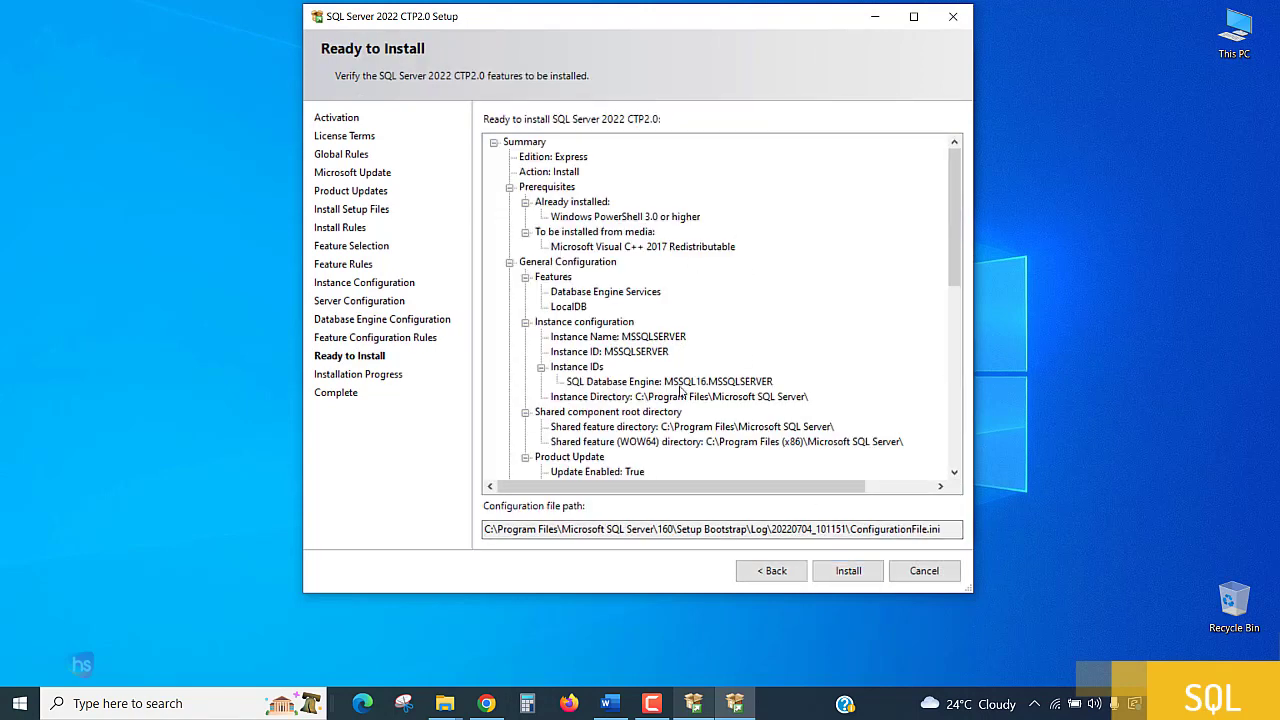
# Review the Ready to Install summary and configuration file path, then start installing SQL Server 2022.
pyautogui.scroll(-6, 768, 386)
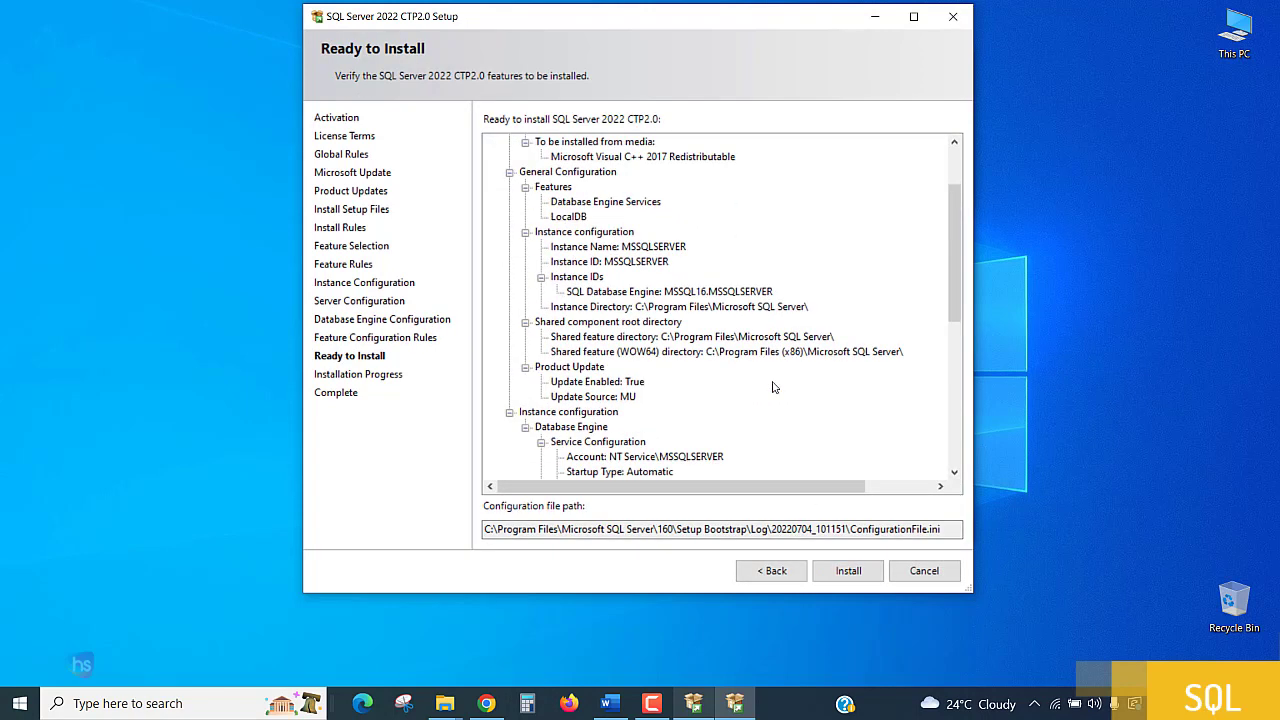
pyautogui.scroll(-4, 773, 386)
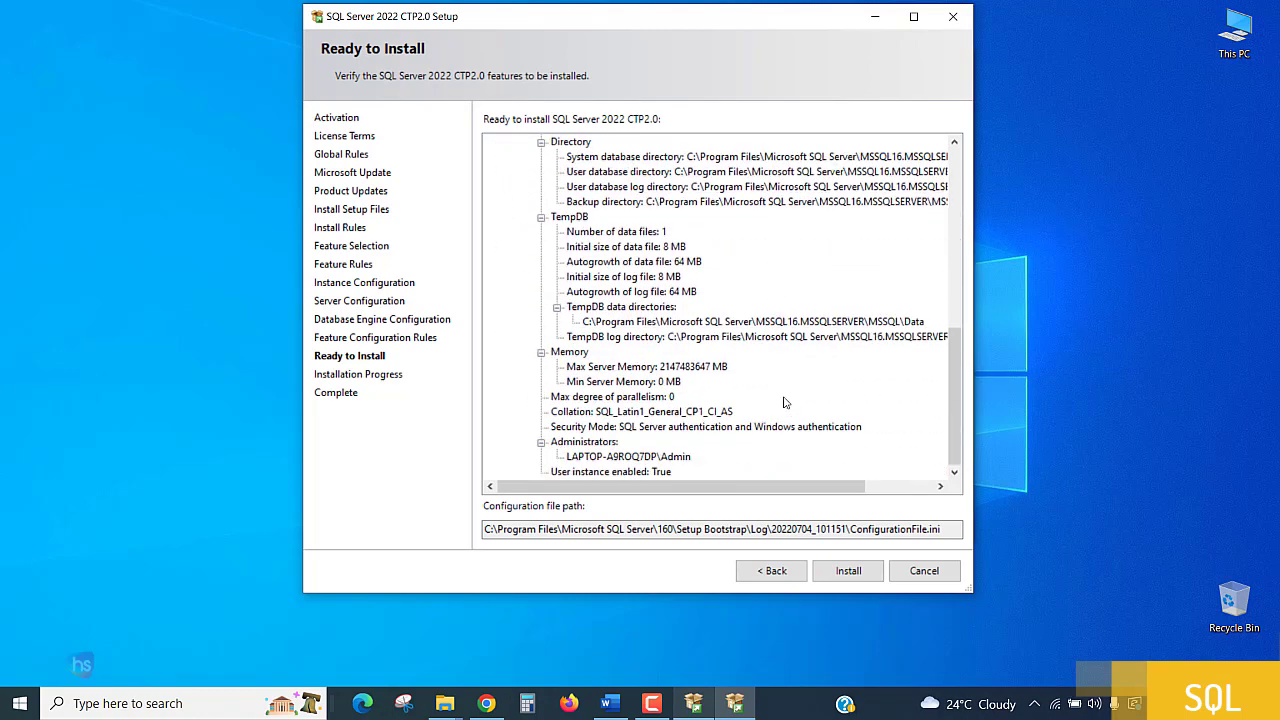
pyautogui.scroll(10, 884, 150)
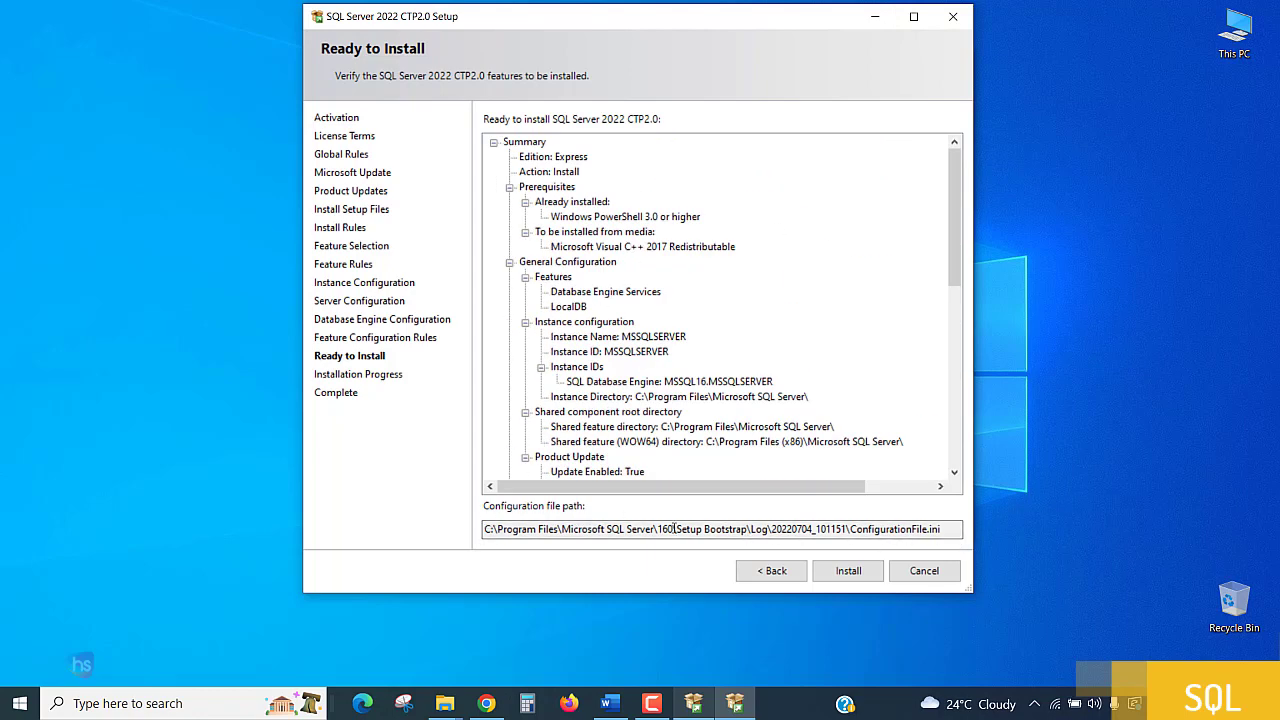
pyautogui.moveTo(676, 530); pyautogui.dragTo(957, 525)
pyautogui.click(632, 558)
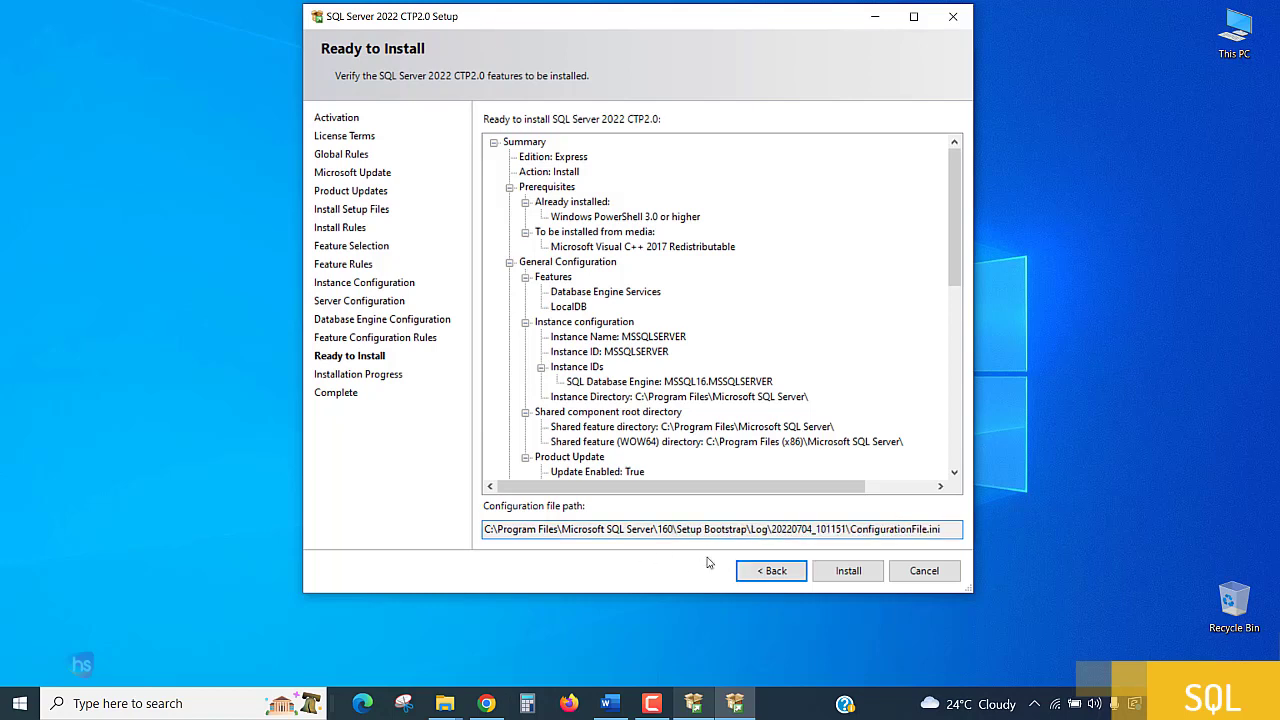
pyautogui.click(846, 571)
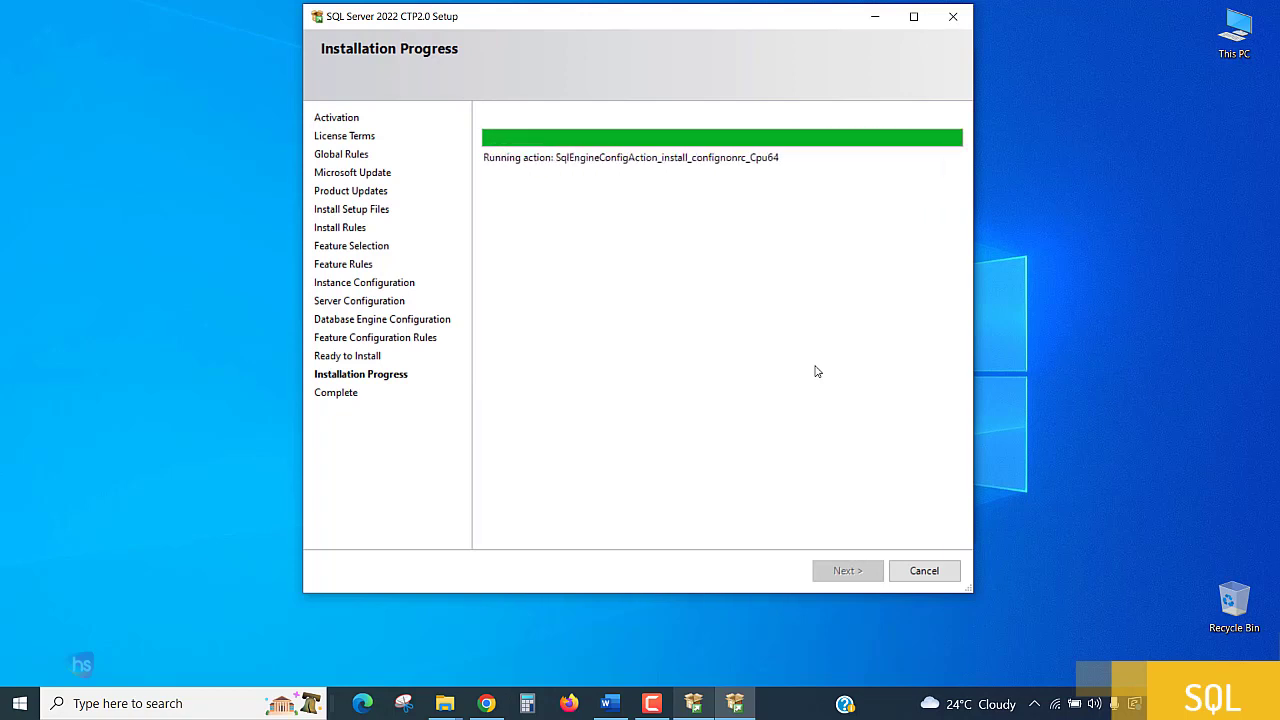
pyautogui.moveTo(643, 25); pyautogui.dragTo(653, 58)
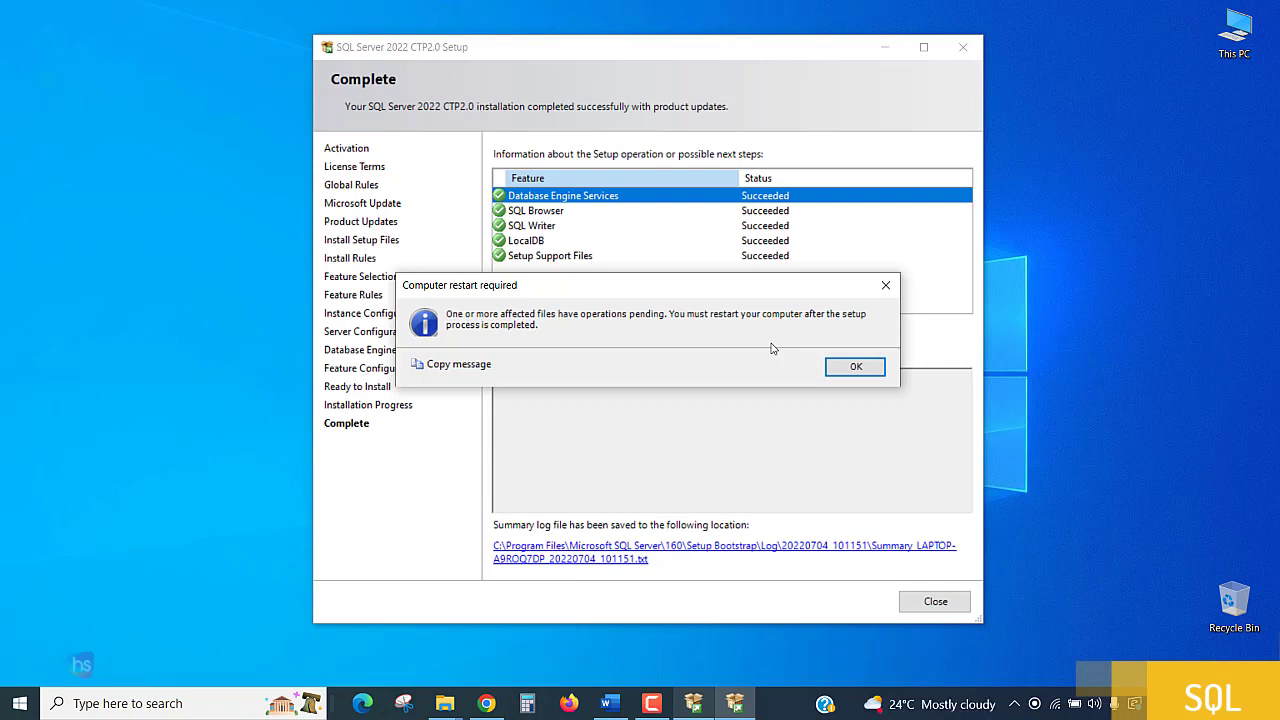
# Drag the 'Computer restart required' notice down to reveal all five feature statuses.
pyautogui.moveTo(718, 298); pyautogui.dragTo(760, 346)
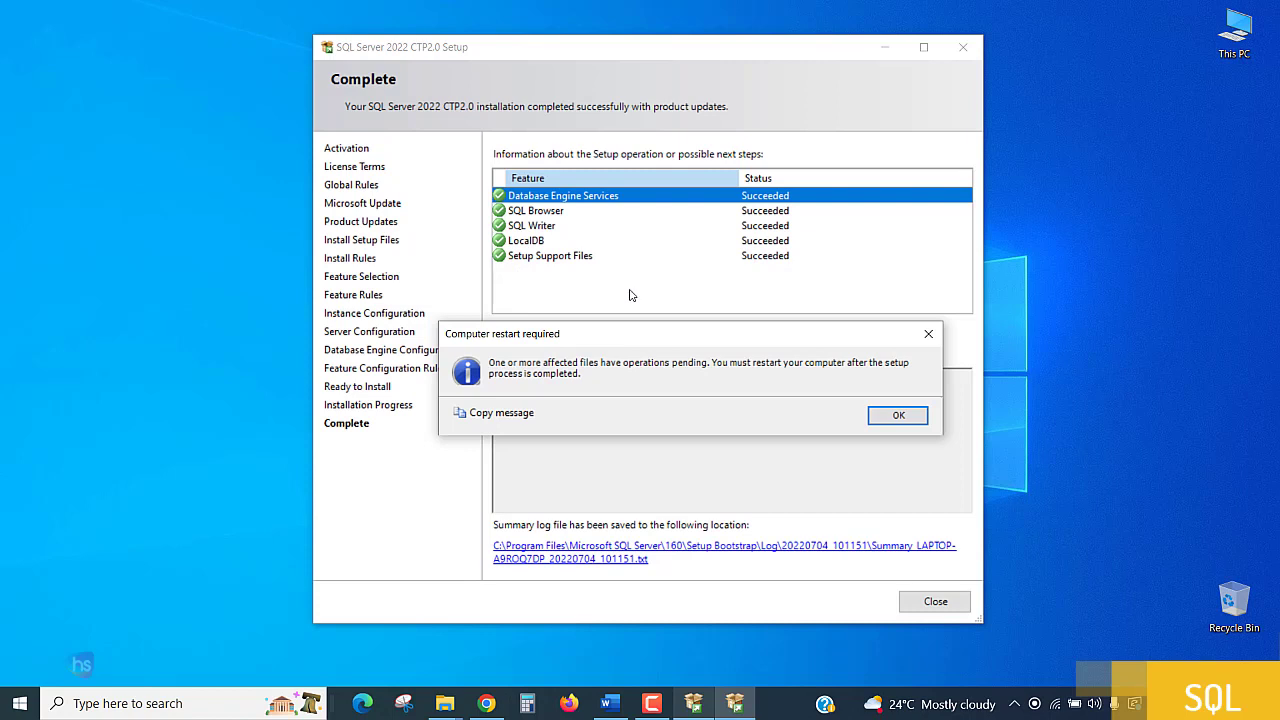
# Dismiss the restart notice, highlight the 'Install successful.' details, and close the setup wizard.
pyautogui.click(896, 414)
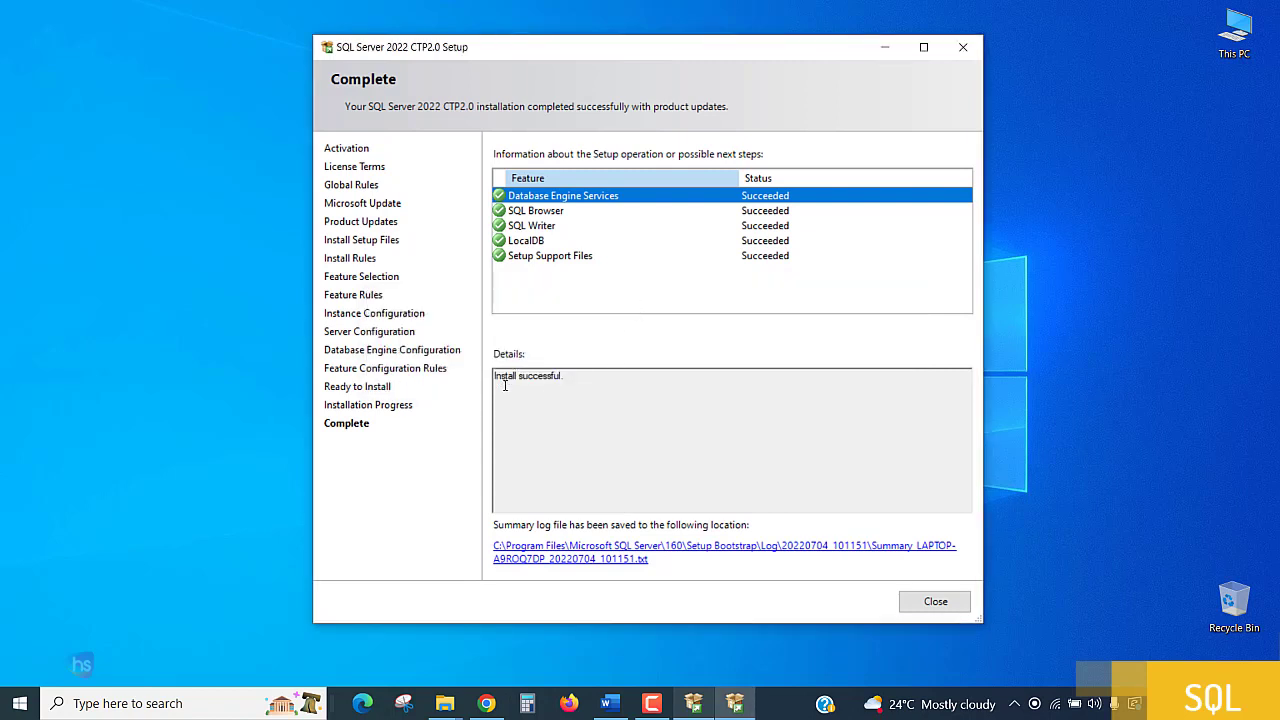
pyautogui.moveTo(495, 376); pyautogui.dragTo(585, 374)
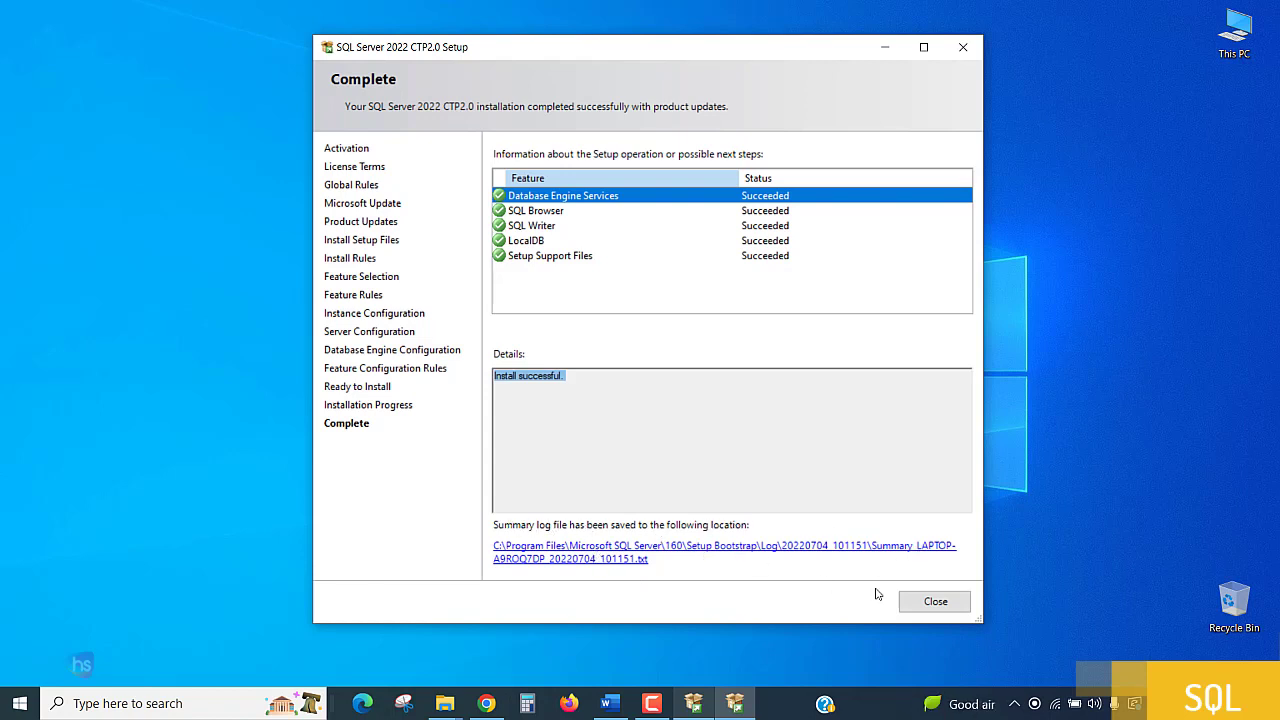
pyautogui.click(945, 605)
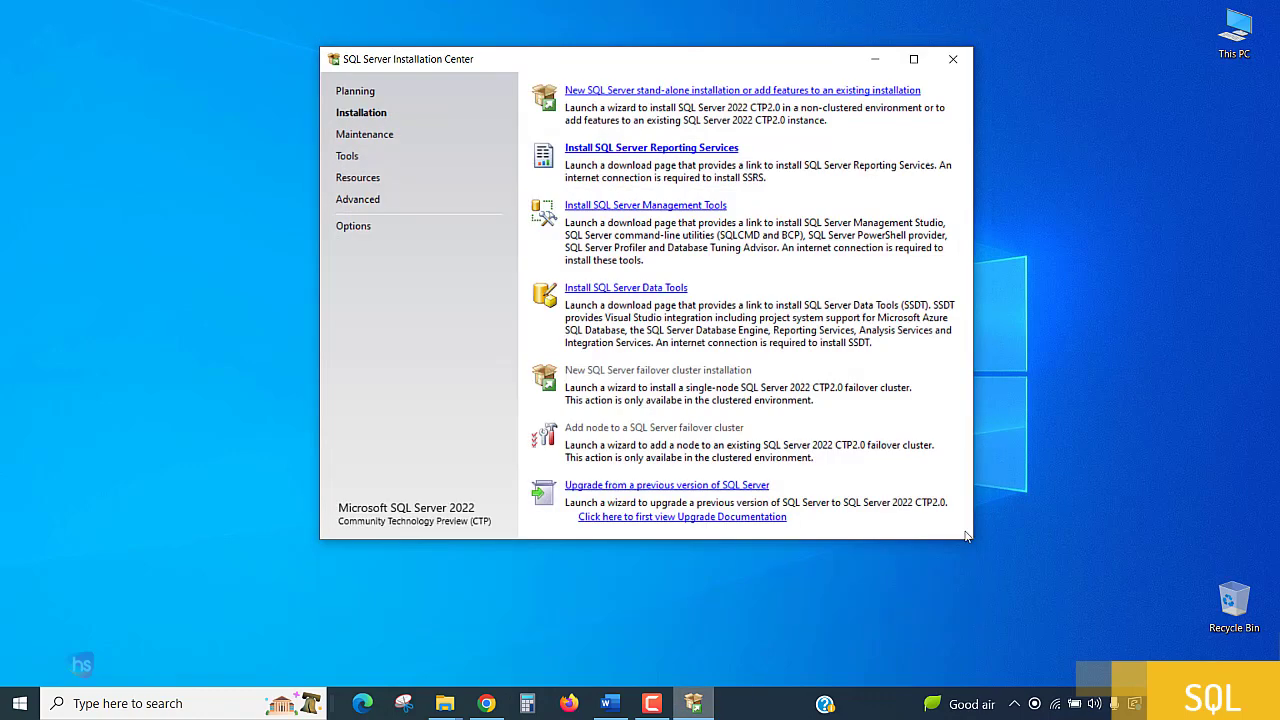